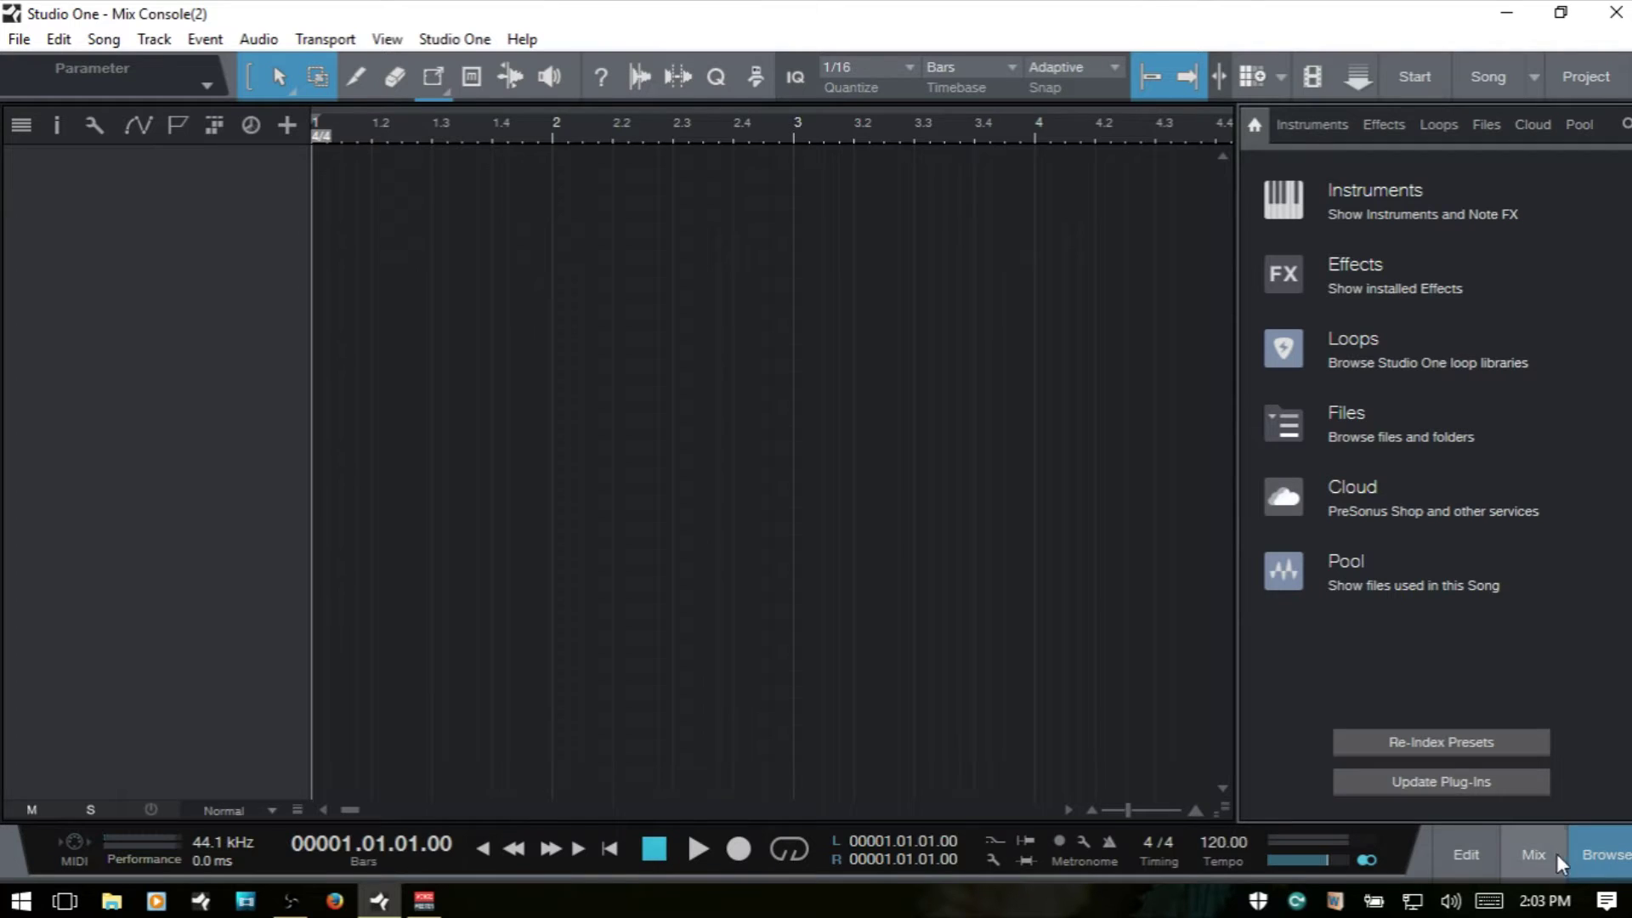
- Show the mix console beneath the arrangement and hide the browser
{"action": "left_click", "coordinate": [1531, 850]}
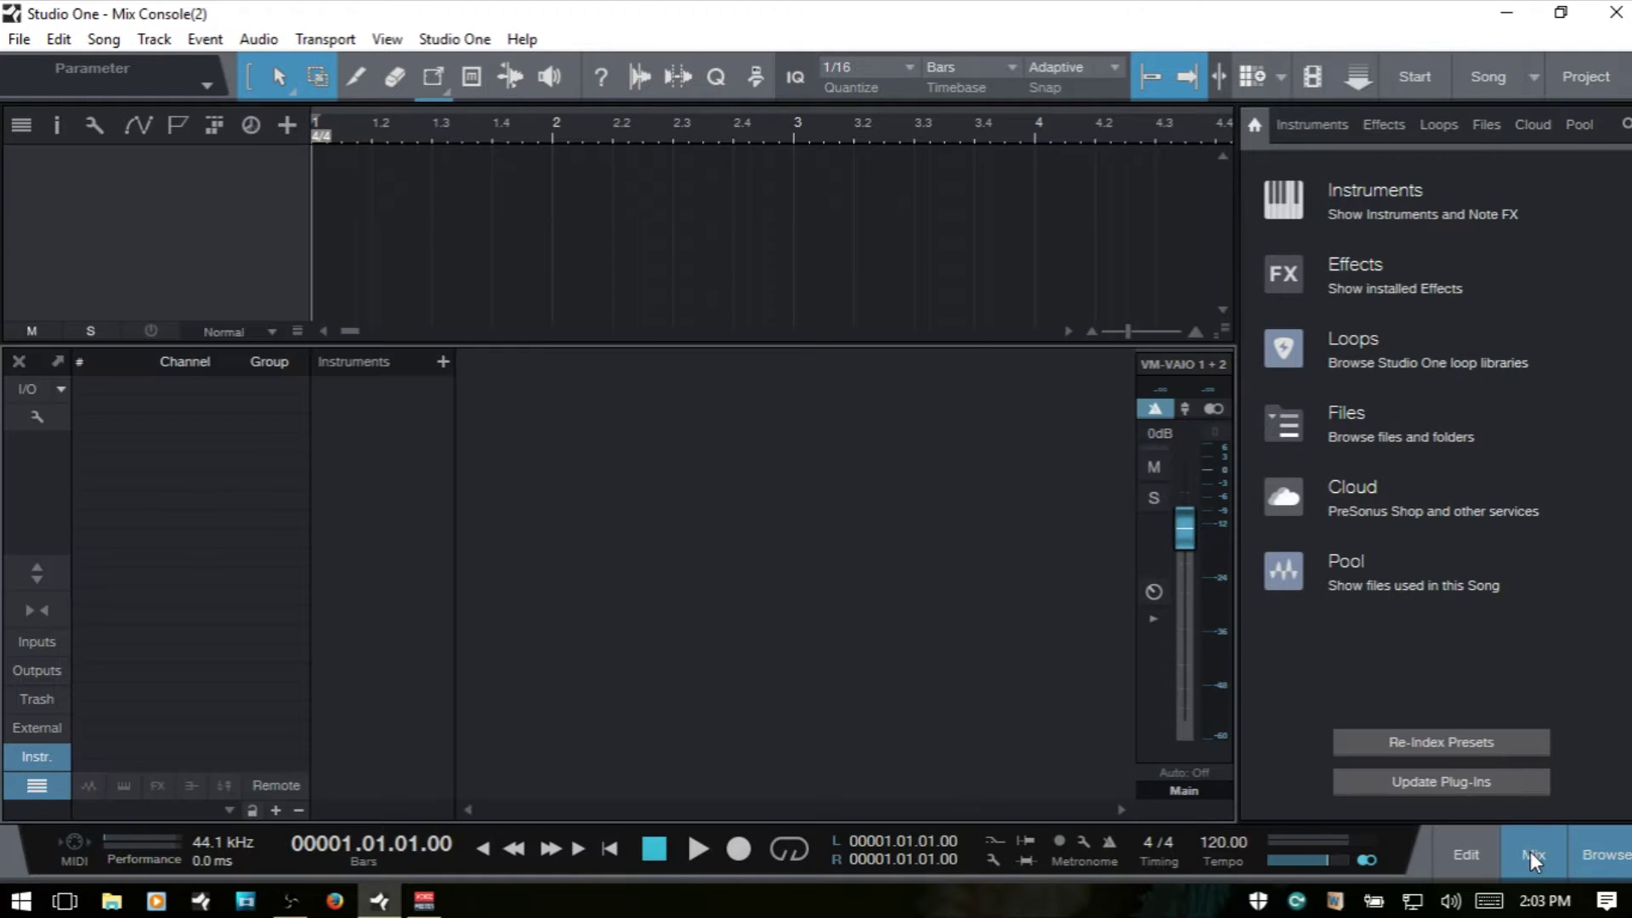
{"action": "left_click", "coordinate": [1530, 855]}
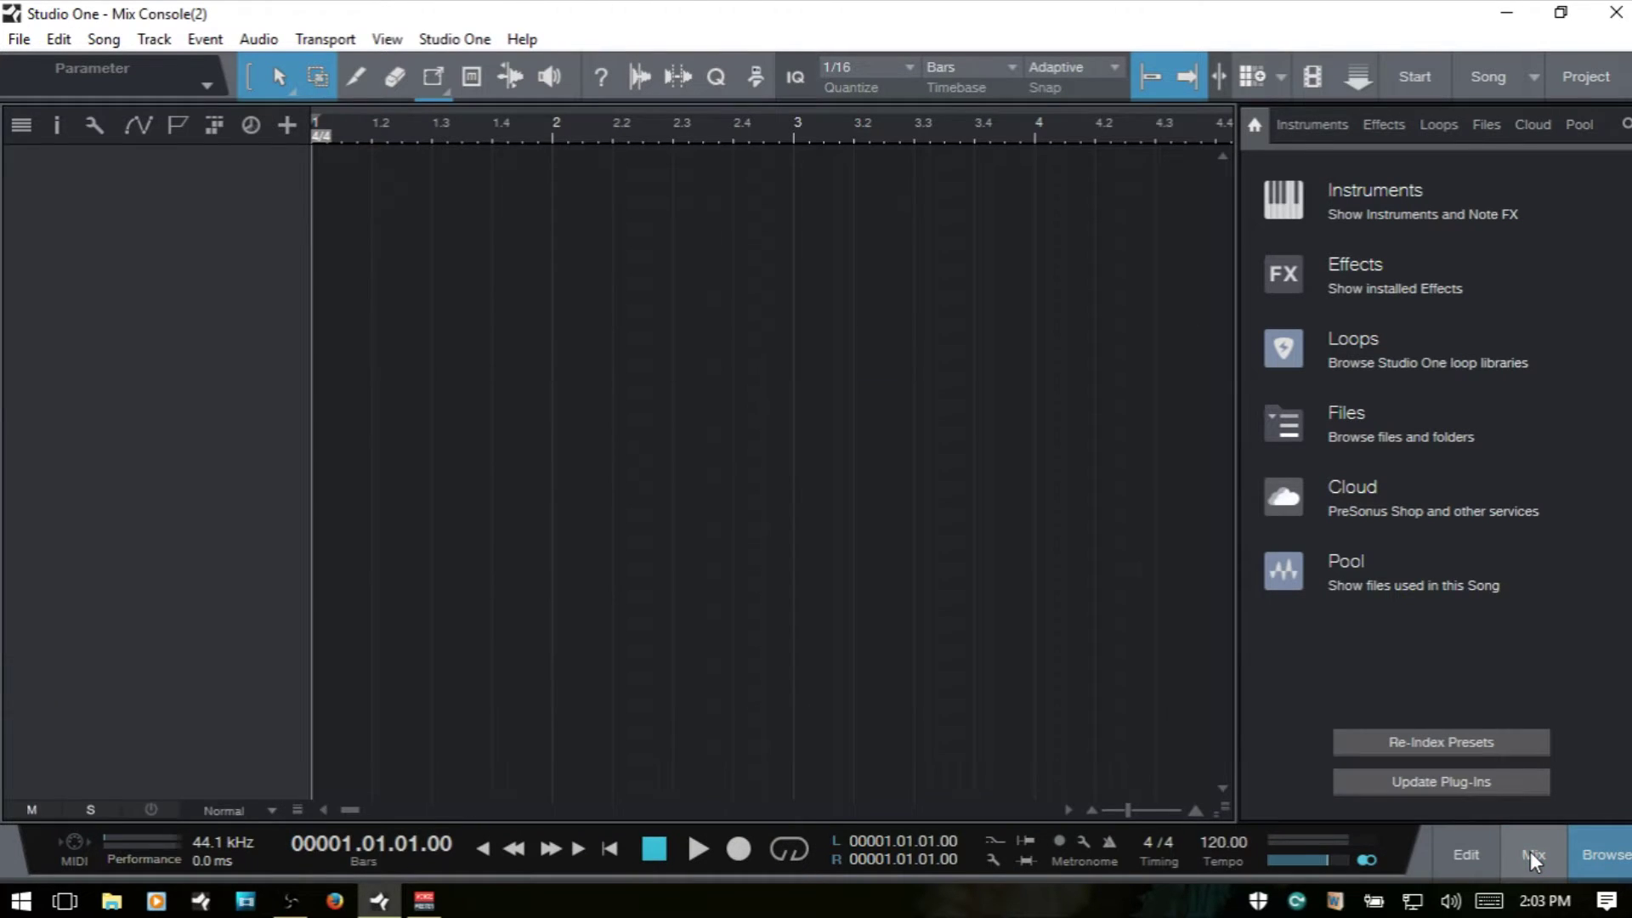
{"action": "left_click", "coordinate": [1531, 855]}
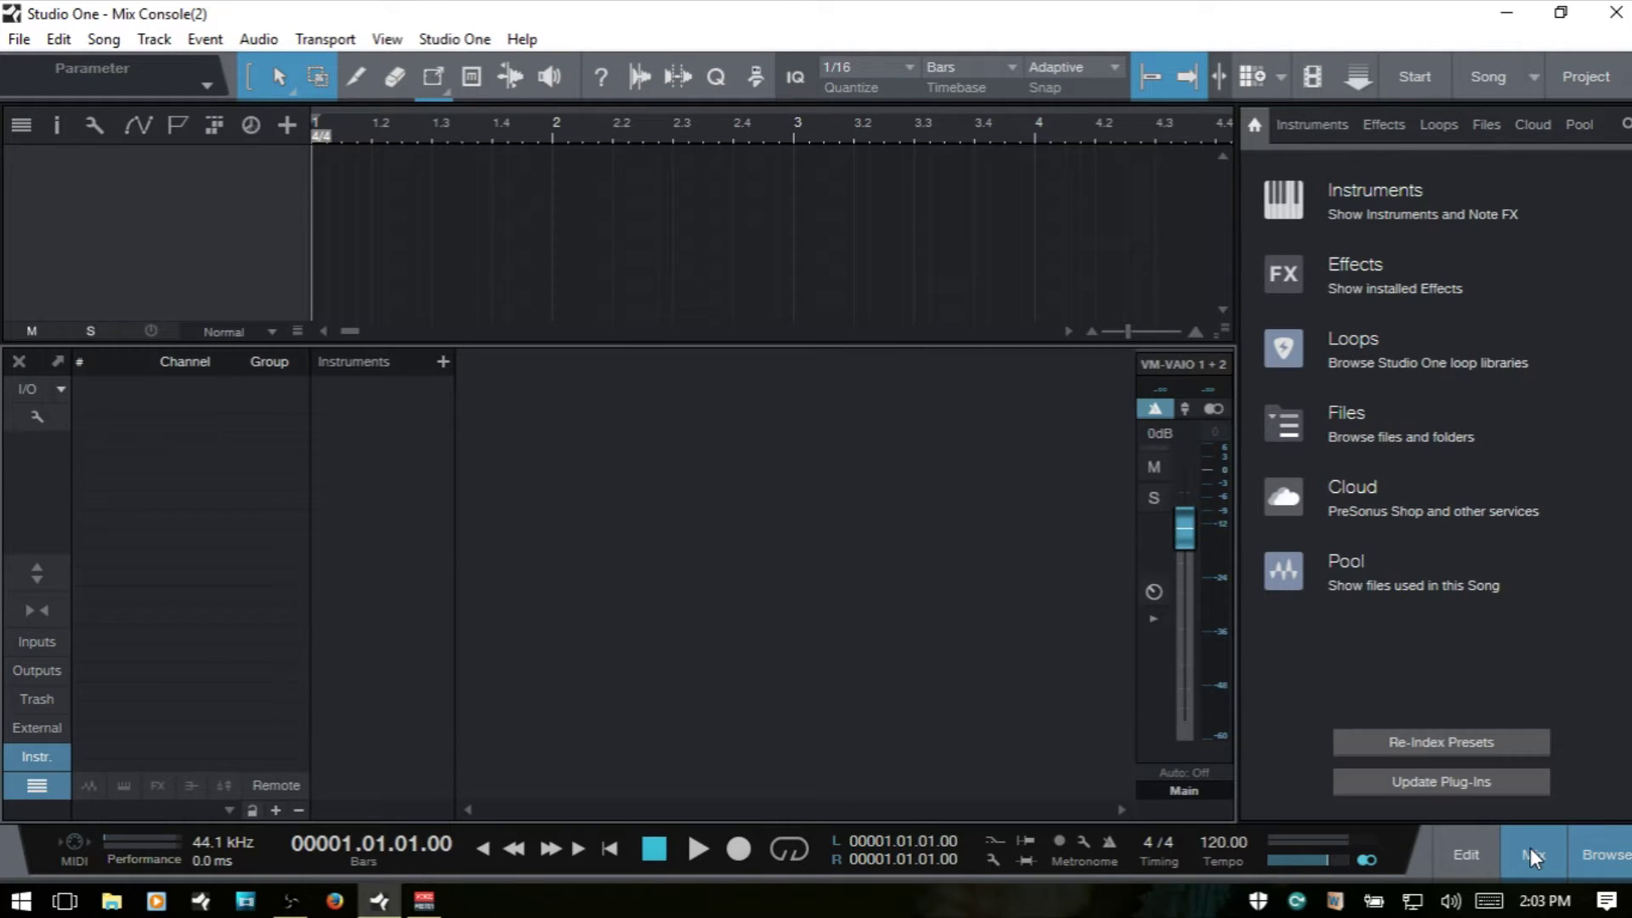
{"action": "key", "text": "F5"}
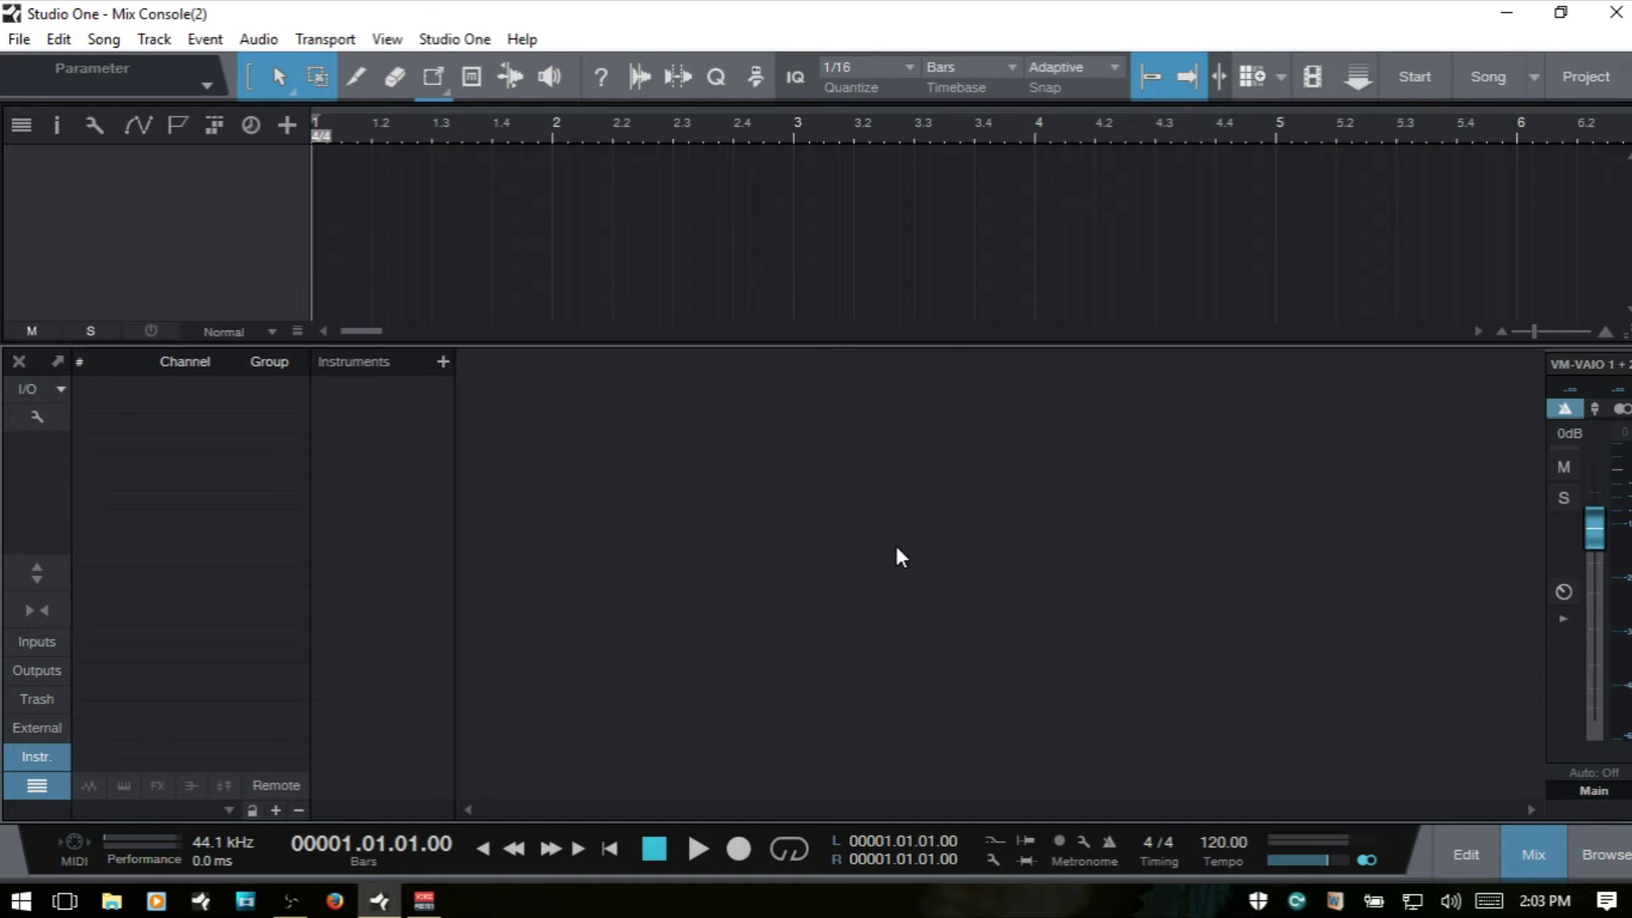
- Add two mono audio tracks named Track 1 with Mic 1 as input and Main as output
{"action": "double_click", "coordinate": [896, 549]}
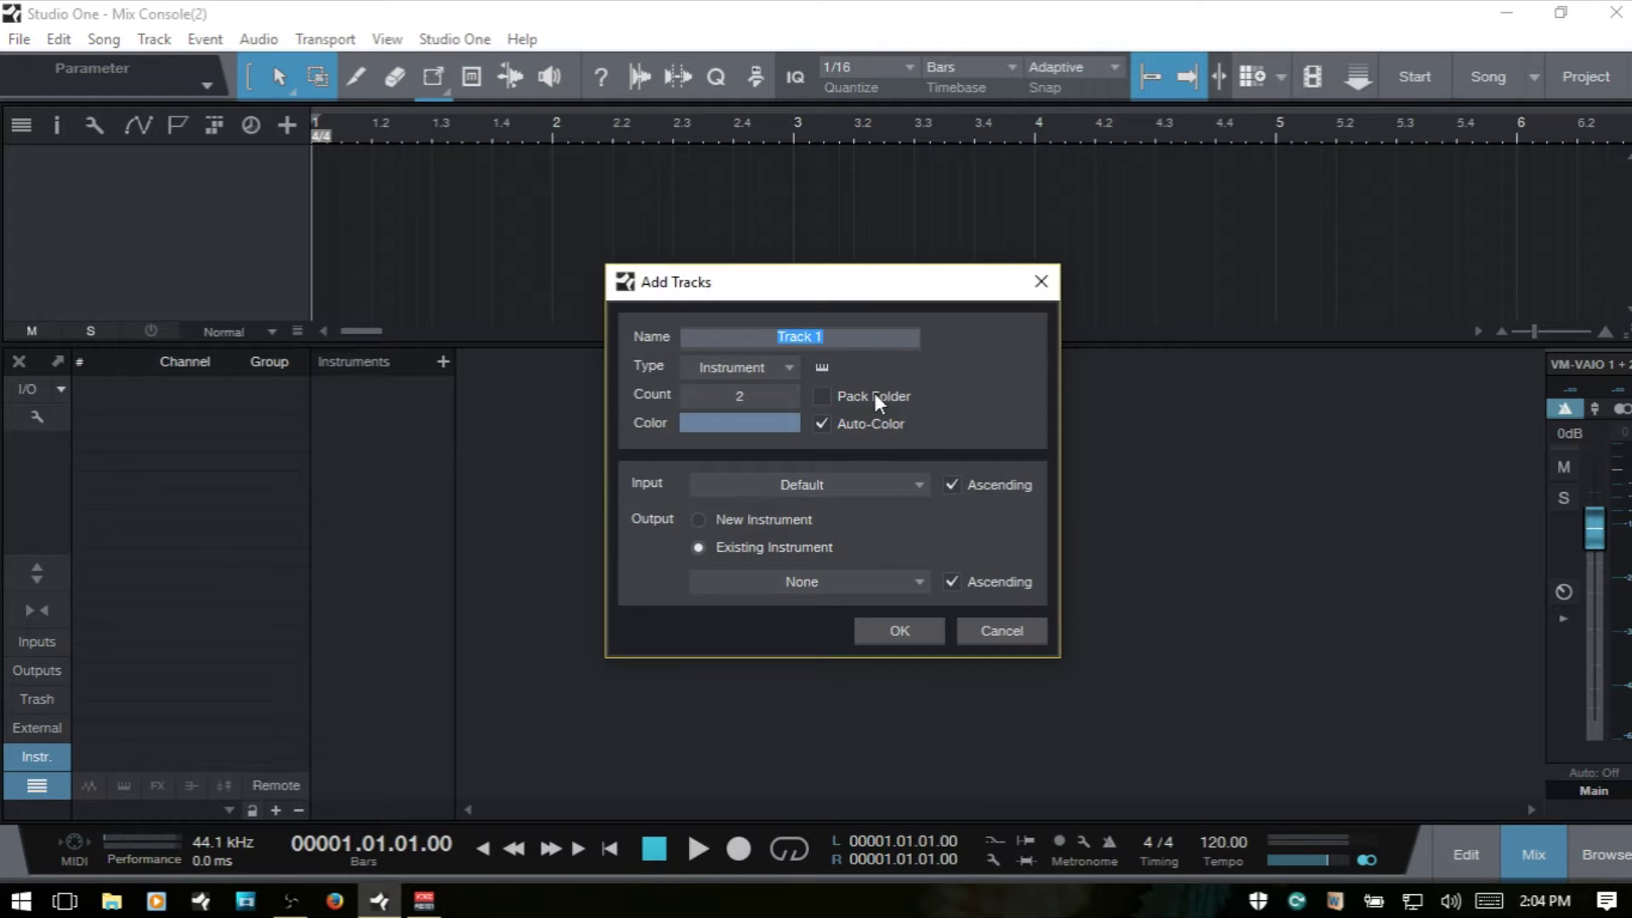
{"action": "left_click", "coordinate": [755, 365]}
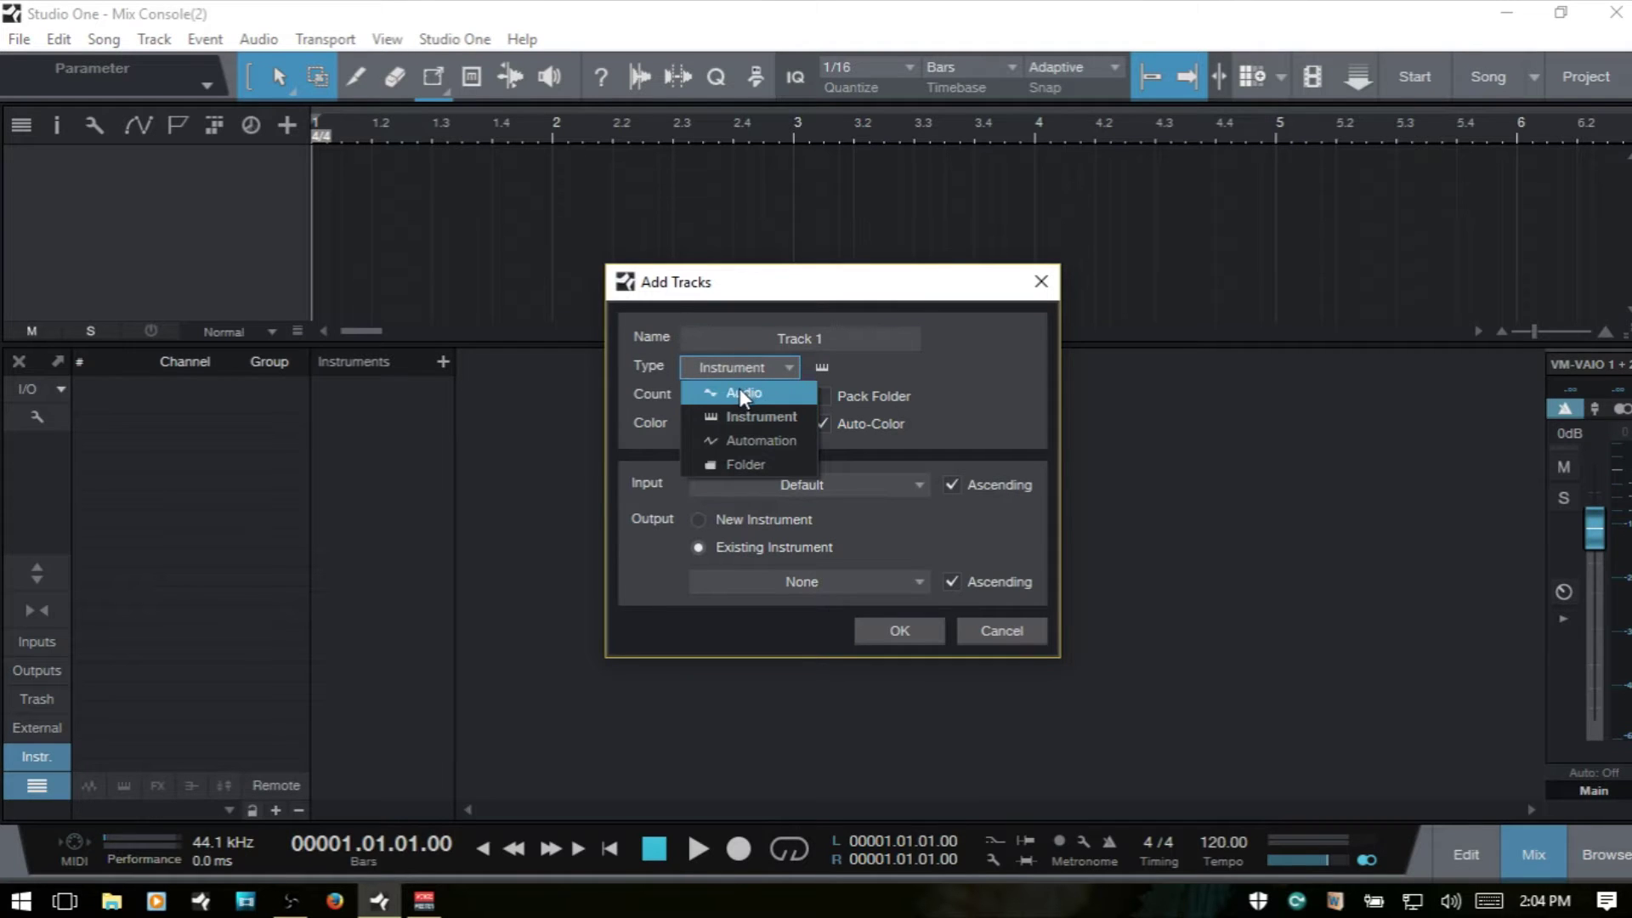
{"action": "left_click", "coordinate": [742, 394]}
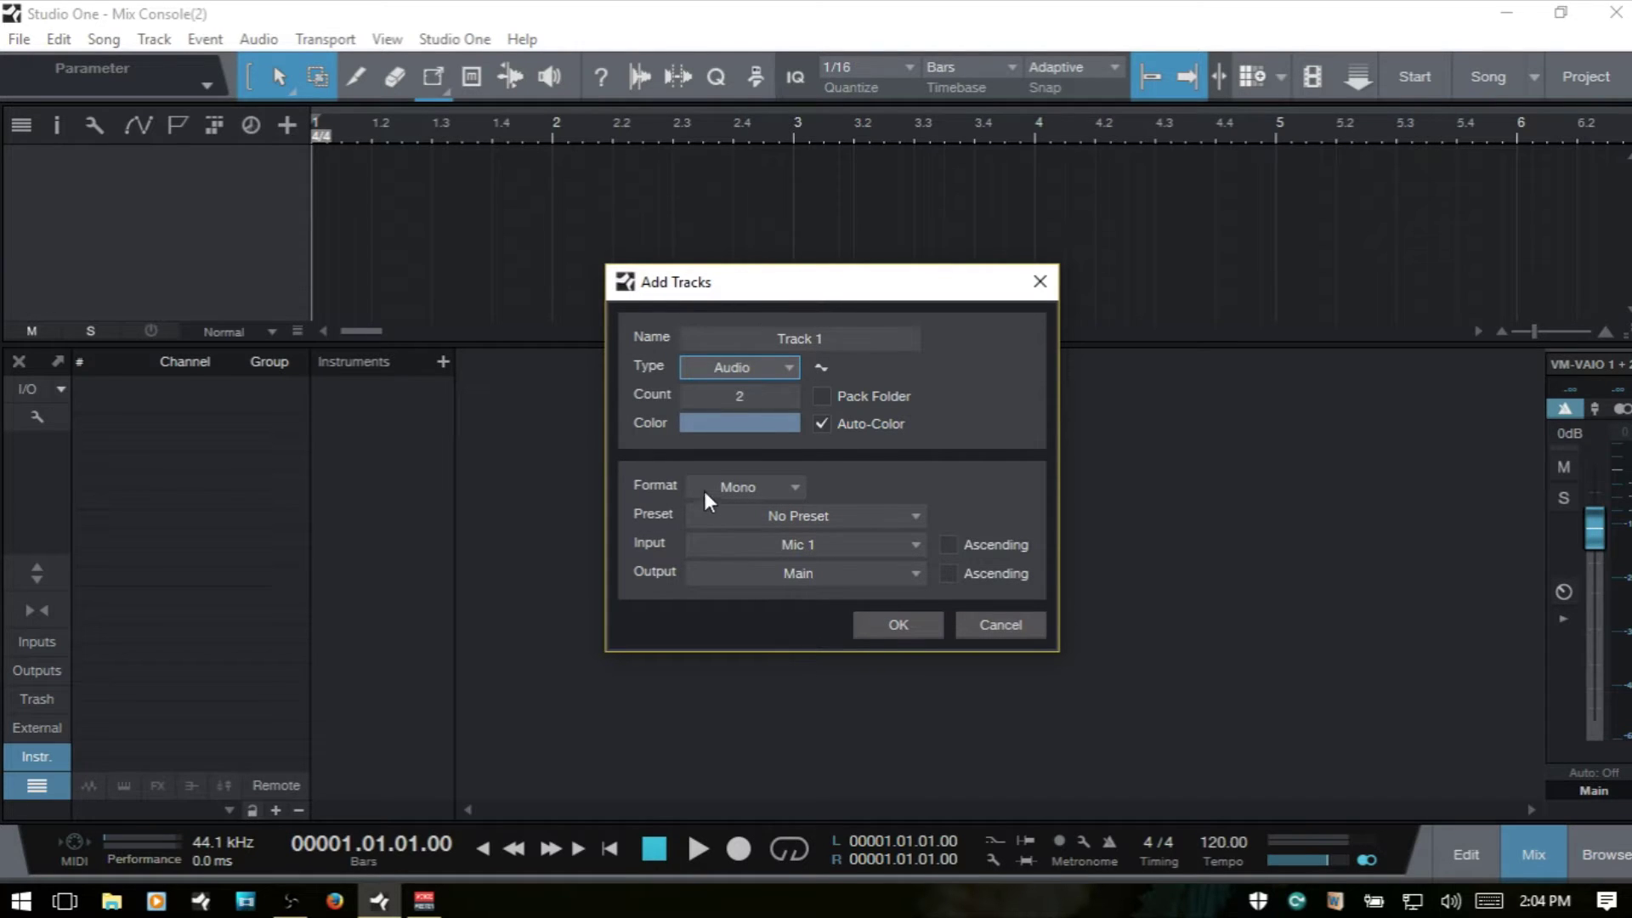
{"action": "left_click", "coordinate": [897, 625]}
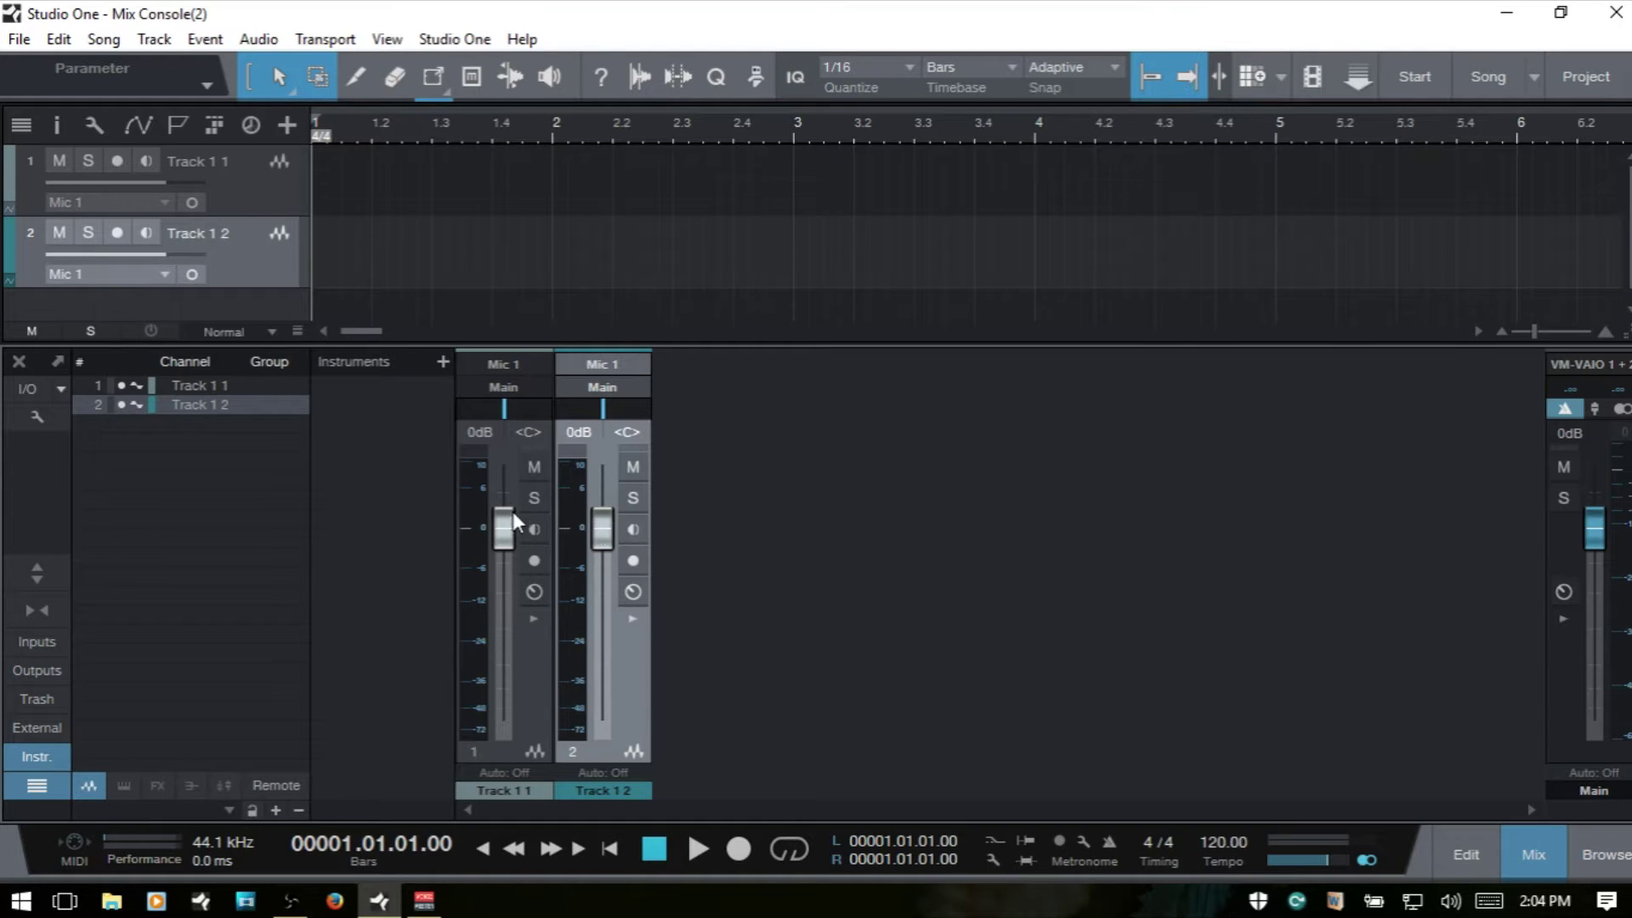
- Add two instrument tracks named Instrument 1, with no instrument assigned as output
{"action": "double_click", "coordinate": [901, 409]}
{"action": "left_click", "coordinate": [736, 370]}
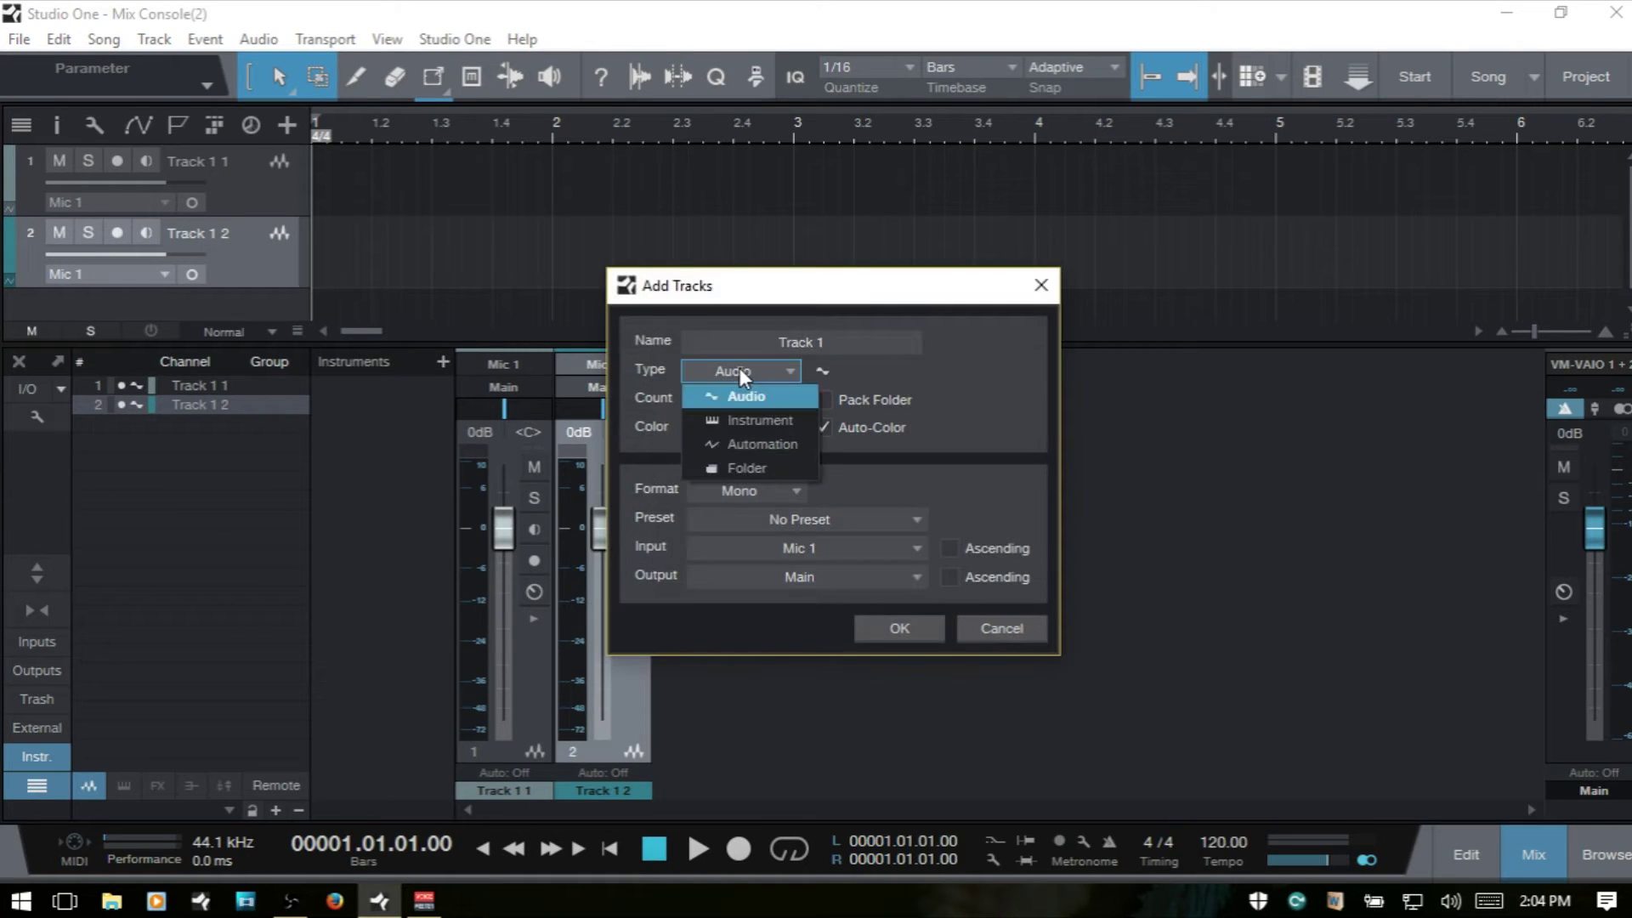
{"action": "left_click", "coordinate": [743, 420]}
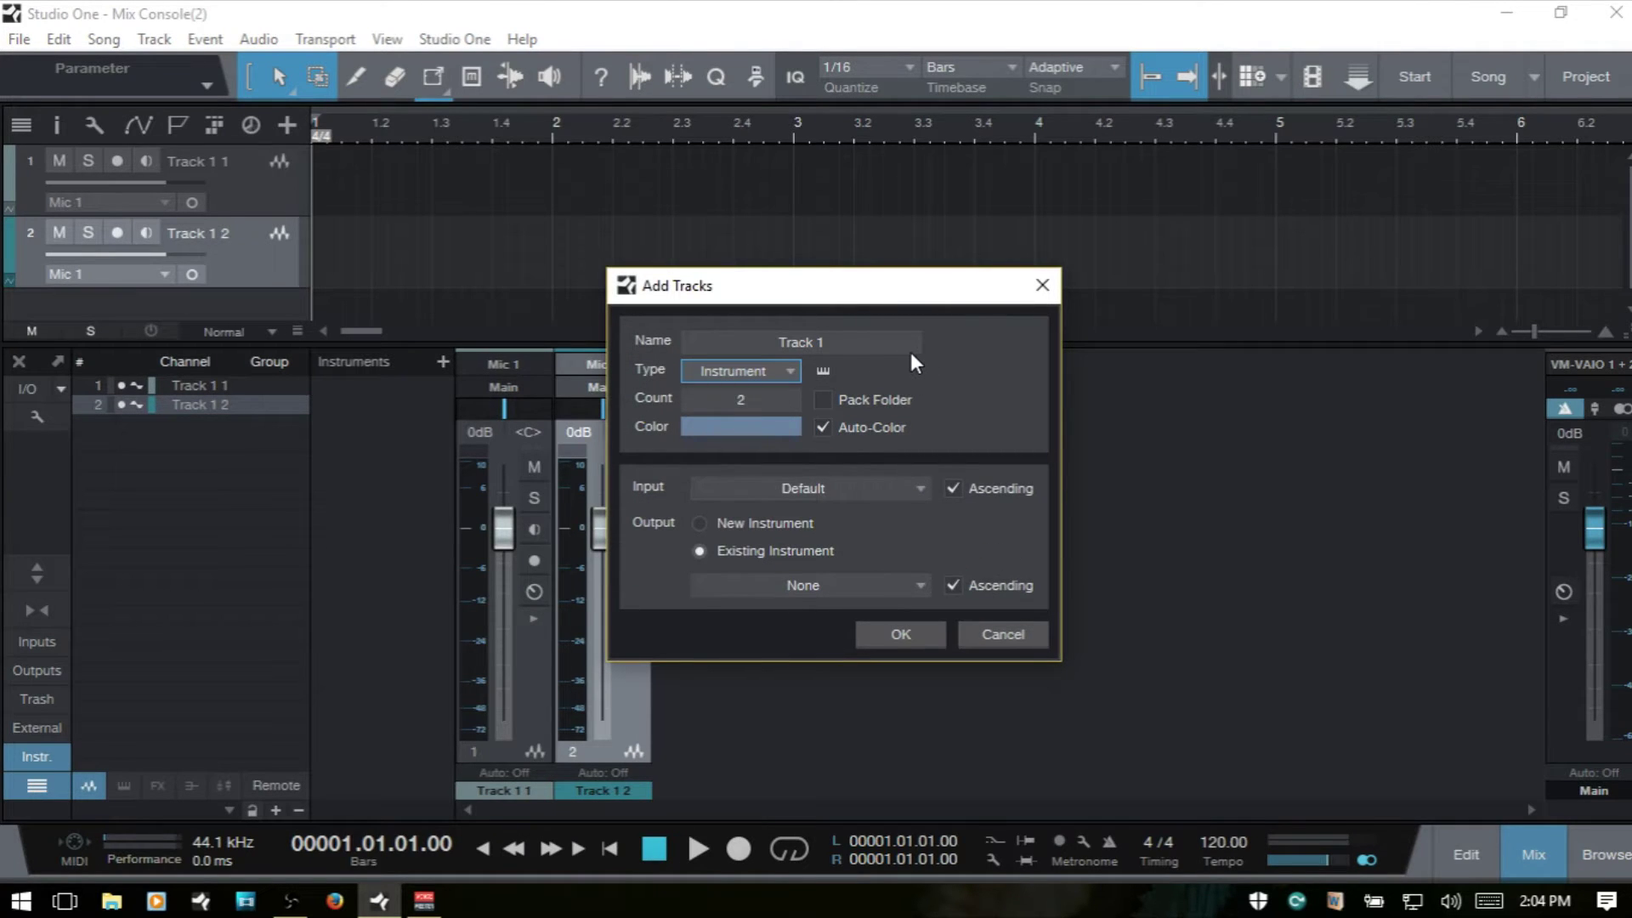
{"action": "left_click", "coordinate": [851, 340]}
{"action": "type", "text": "Instrument"}
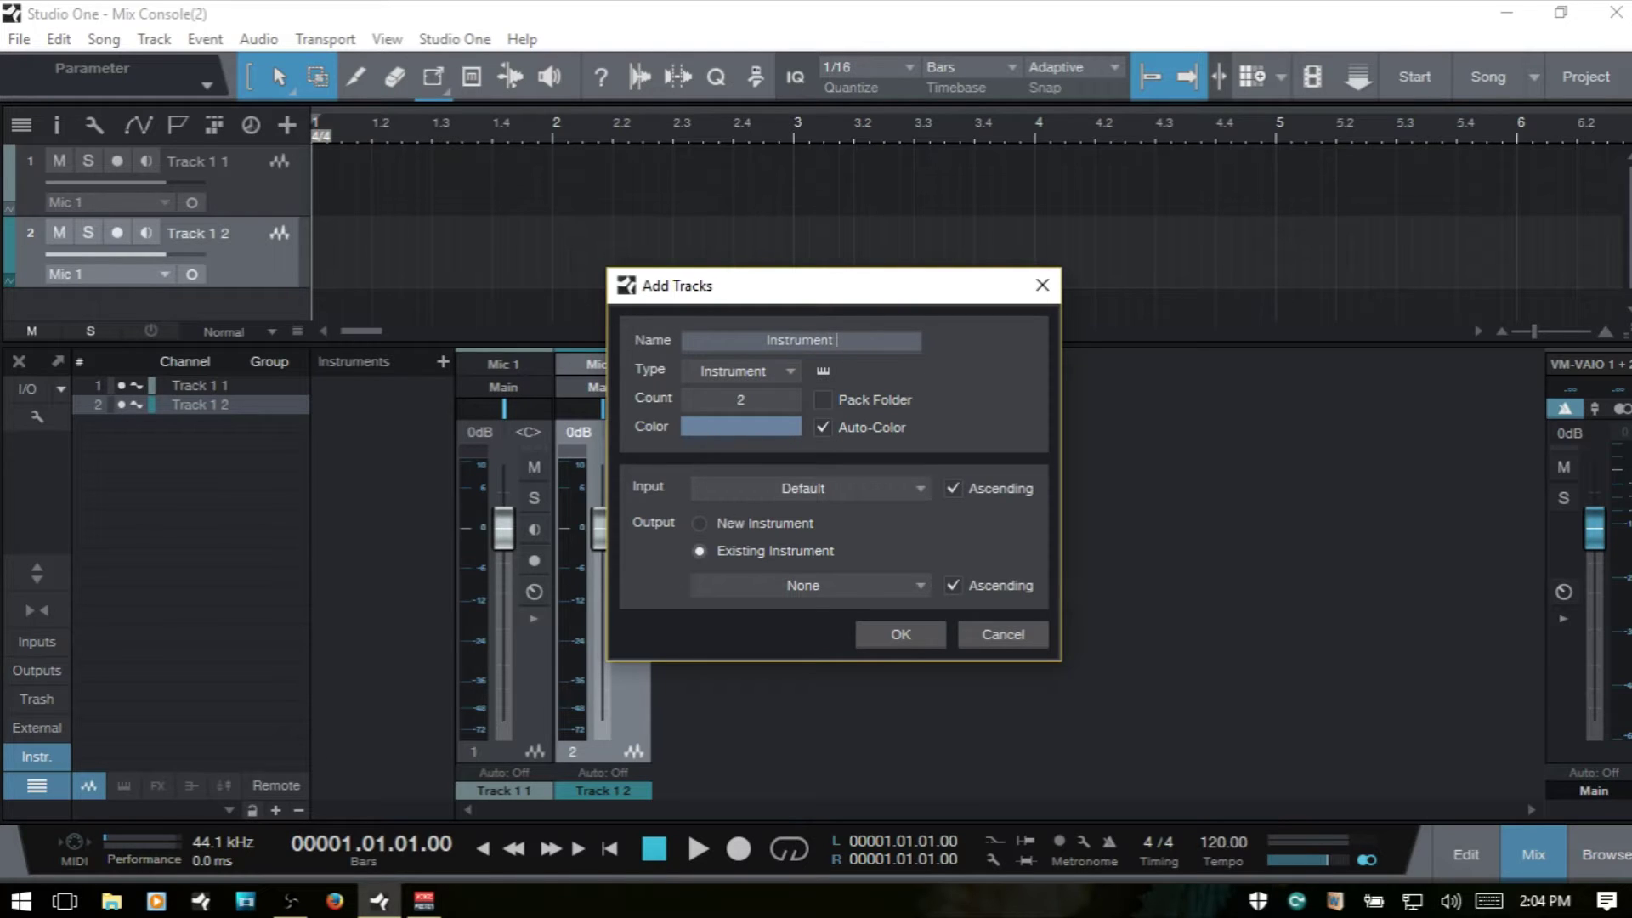
{"action": "type", "text": " 1"}
{"action": "left_click", "coordinate": [896, 636]}
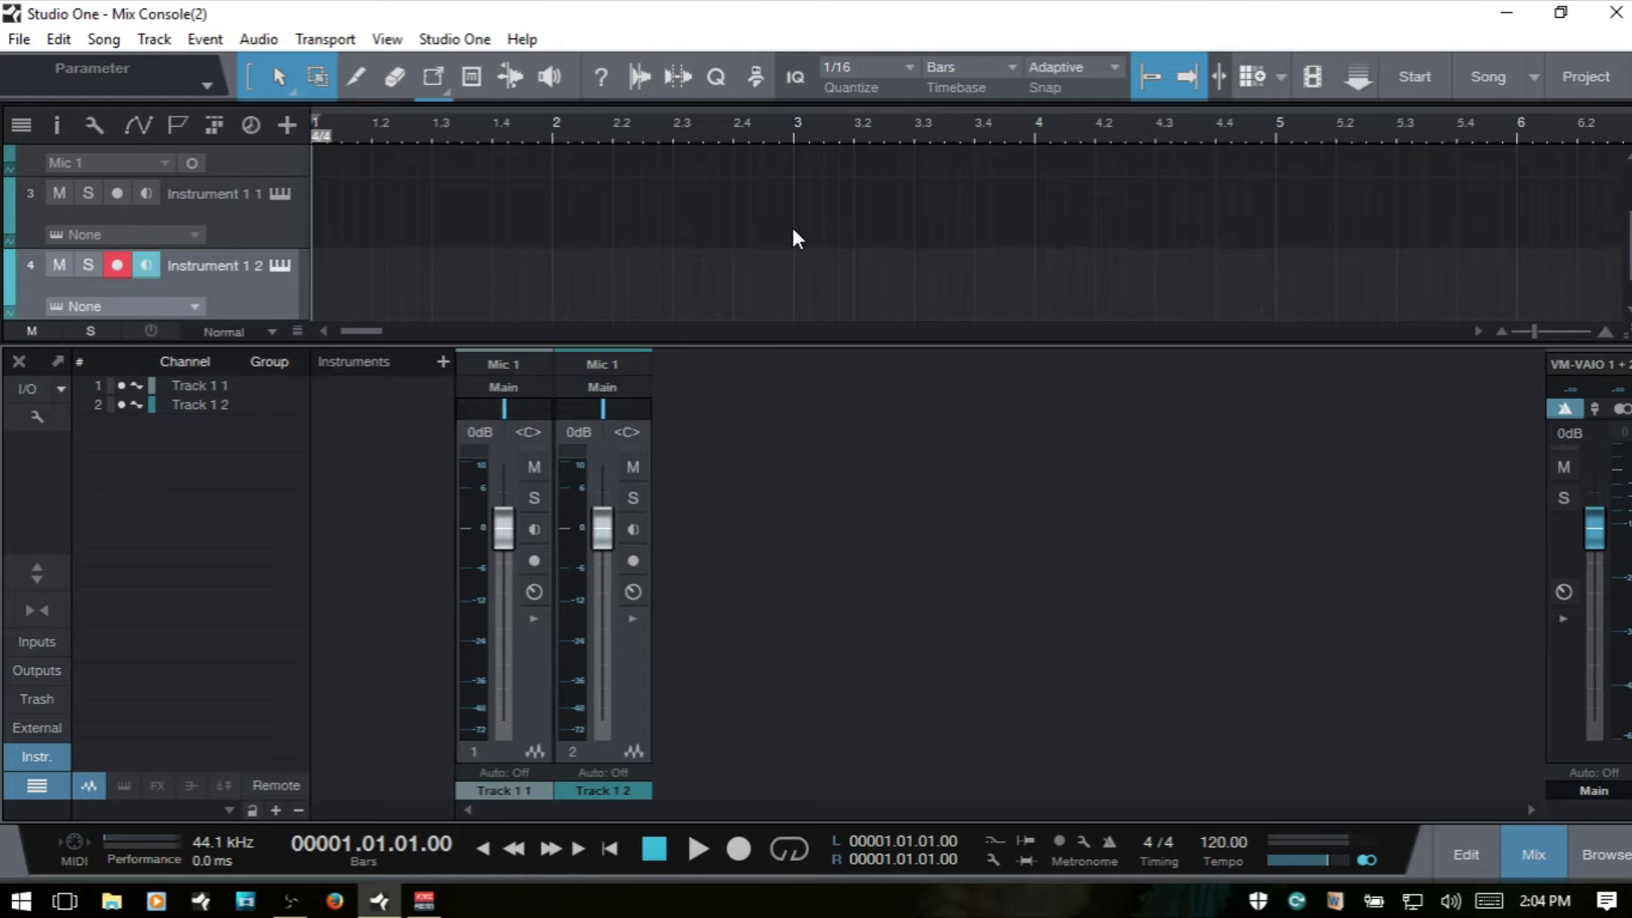
- Select the two instrument tracks alternately to check how record arming and monitoring follow the selection
{"action": "scroll", "coordinate": [665, 297], "scroll_direction": "up", "scroll_amount": 3}
{"action": "scroll", "coordinate": [665, 293], "scroll_direction": "down", "scroll_amount": 3}
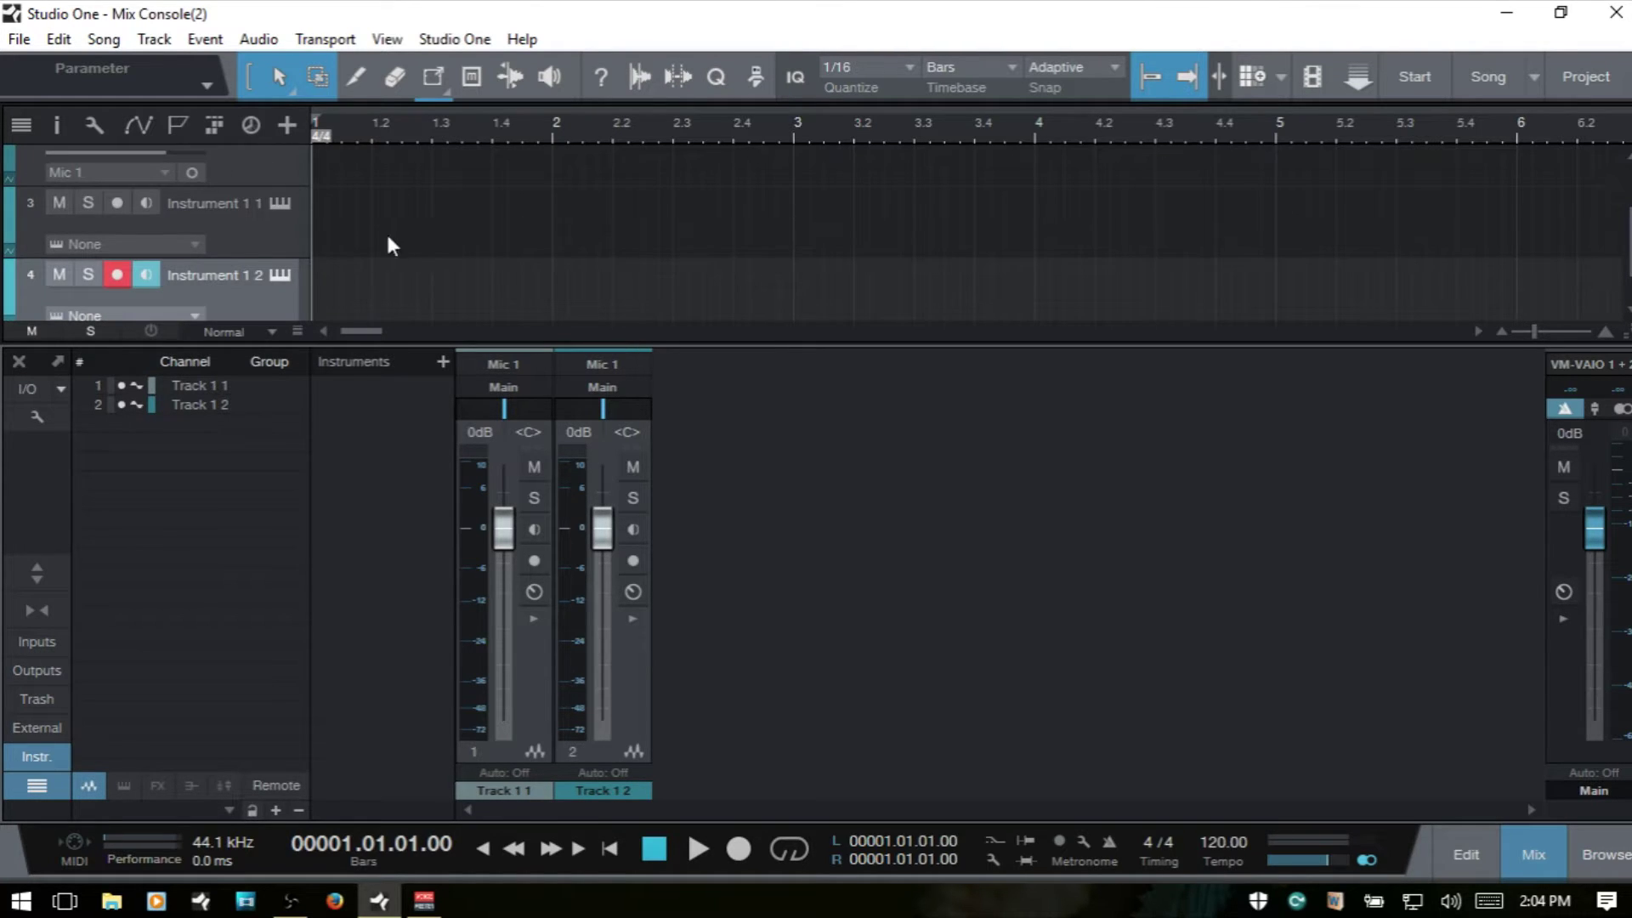
{"action": "left_click", "coordinate": [238, 226]}
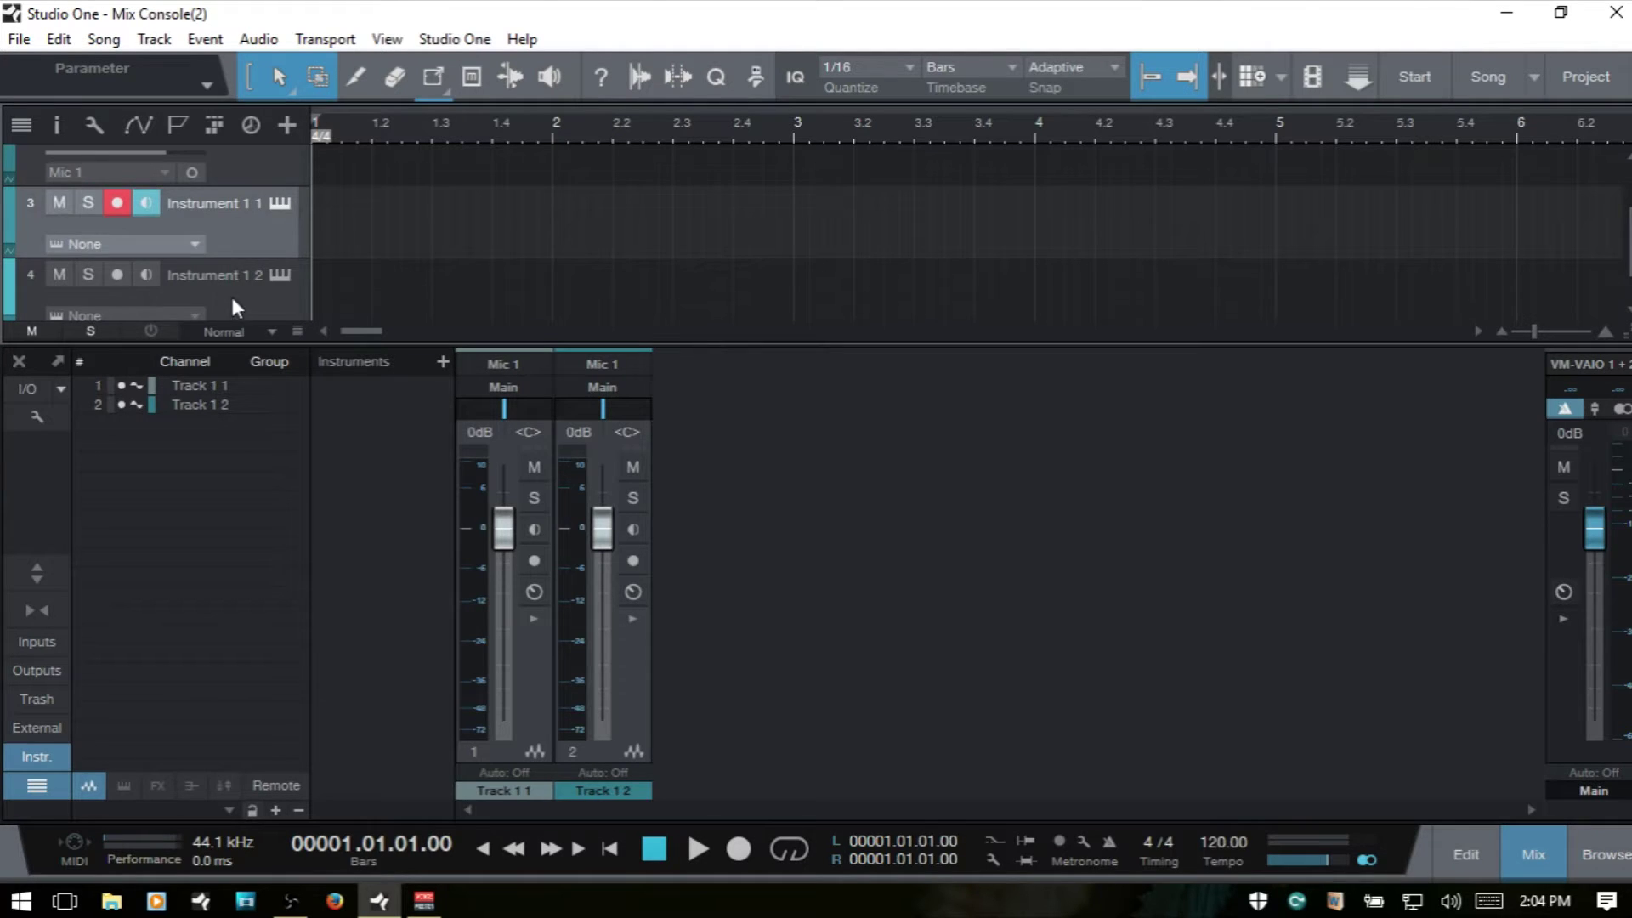
{"action": "left_click", "coordinate": [251, 306]}
{"action": "left_click", "coordinate": [241, 240]}
{"action": "left_click", "coordinate": [250, 304]}
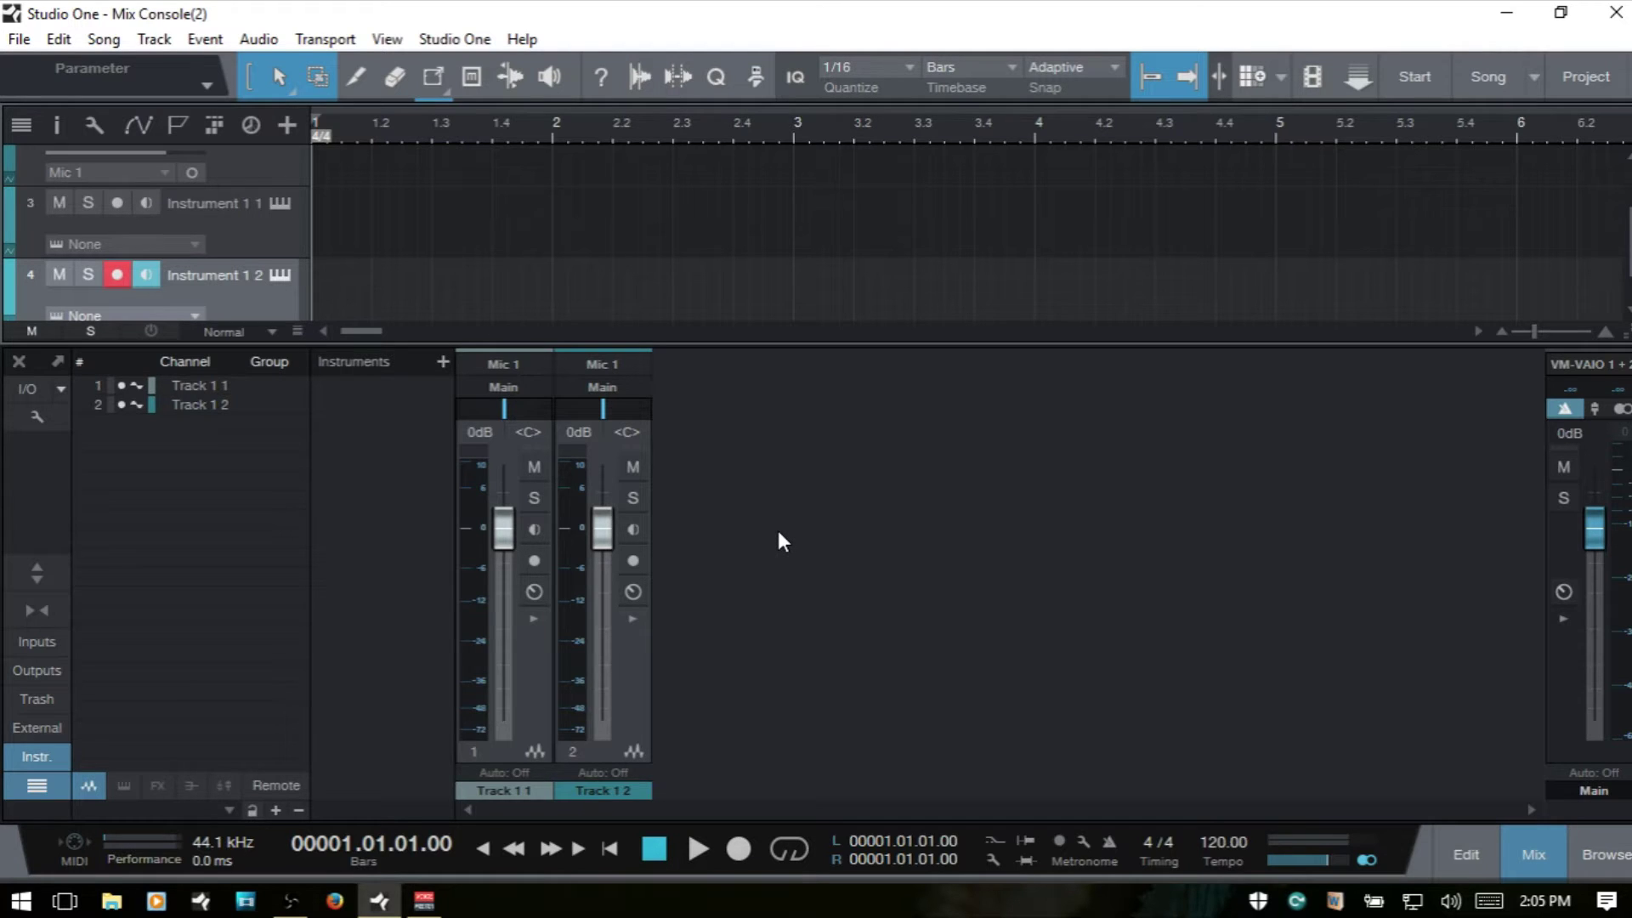
- Bring up the browser in place of the mix console, load Mai Tai onto the Instrument 1 1 track and close its window
{"action": "key", "text": "F5"}
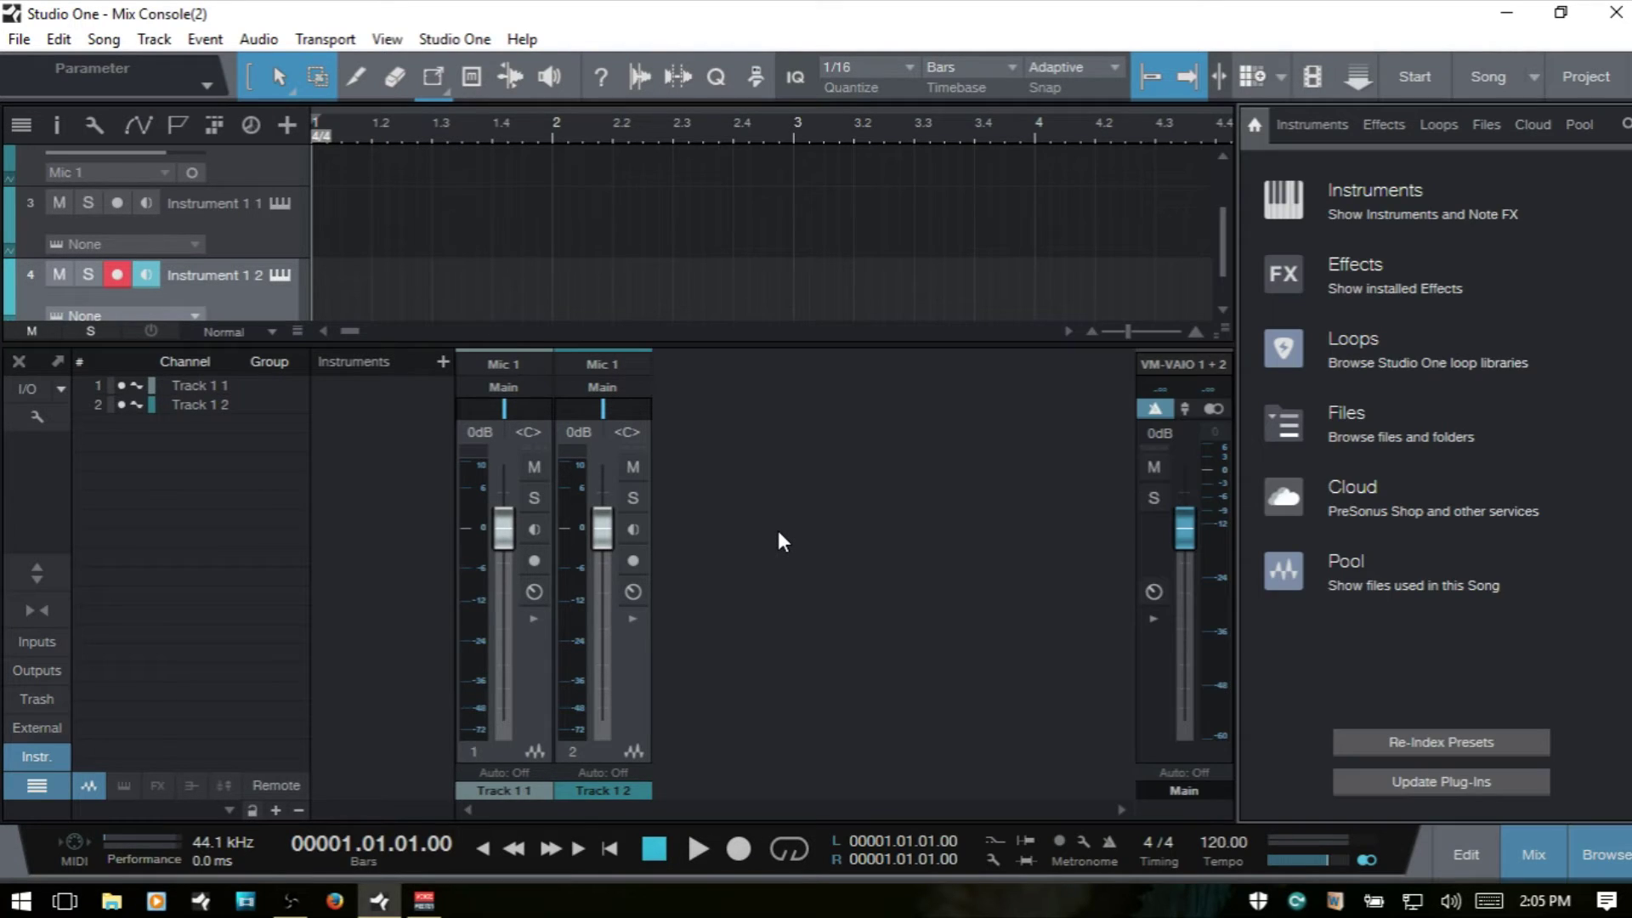
{"action": "key", "text": "F3"}
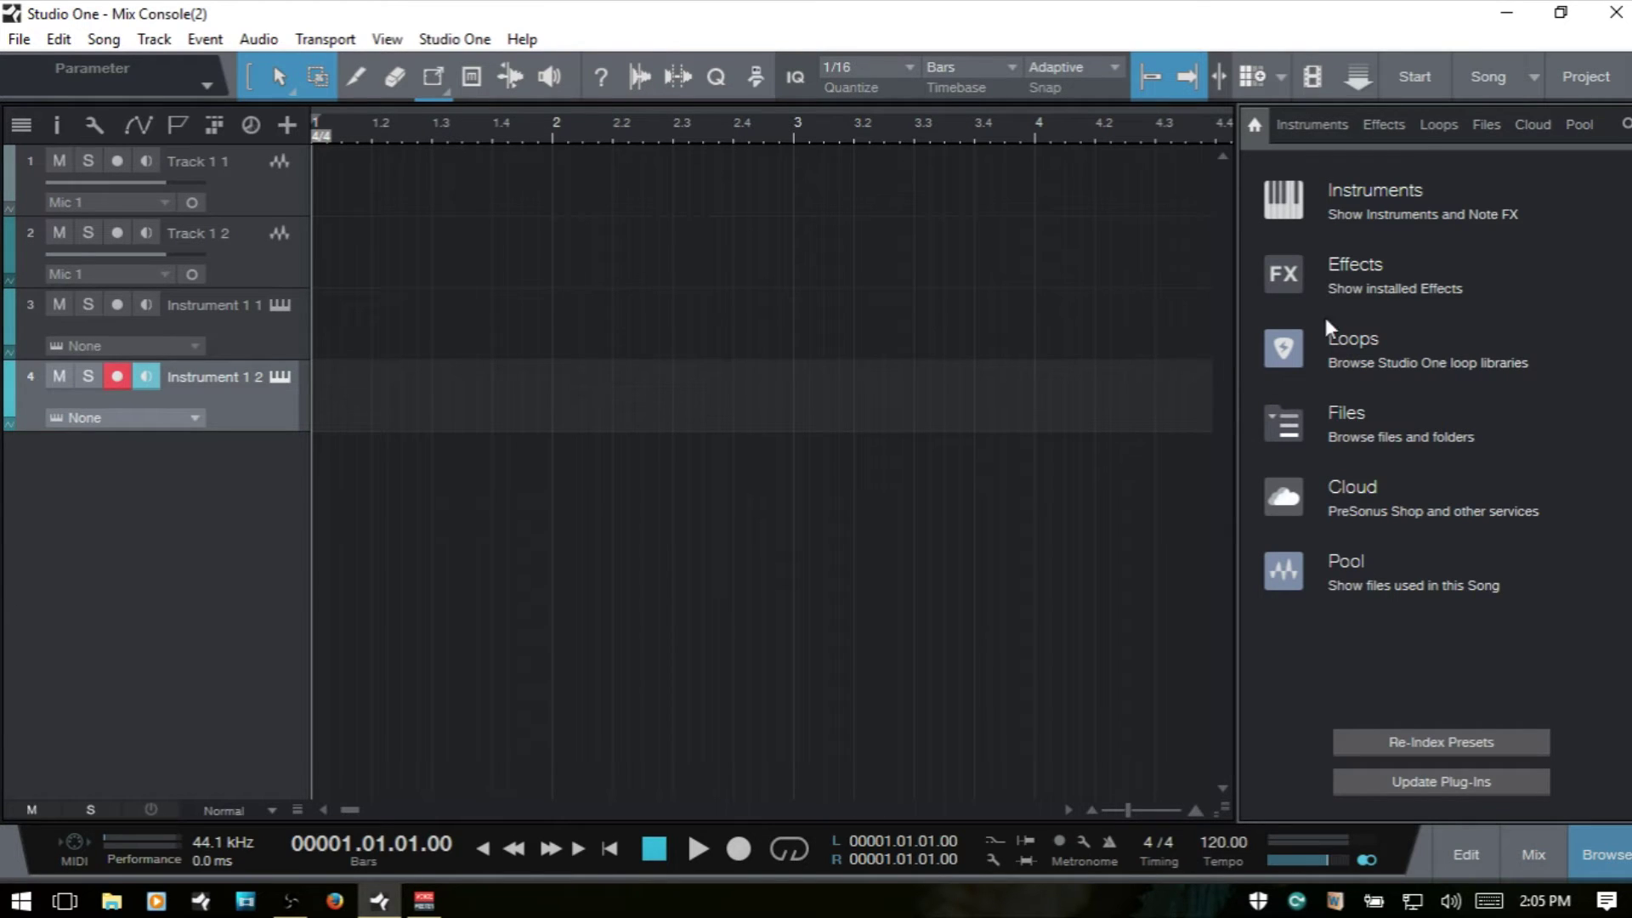
{"action": "left_click", "coordinate": [1377, 193]}
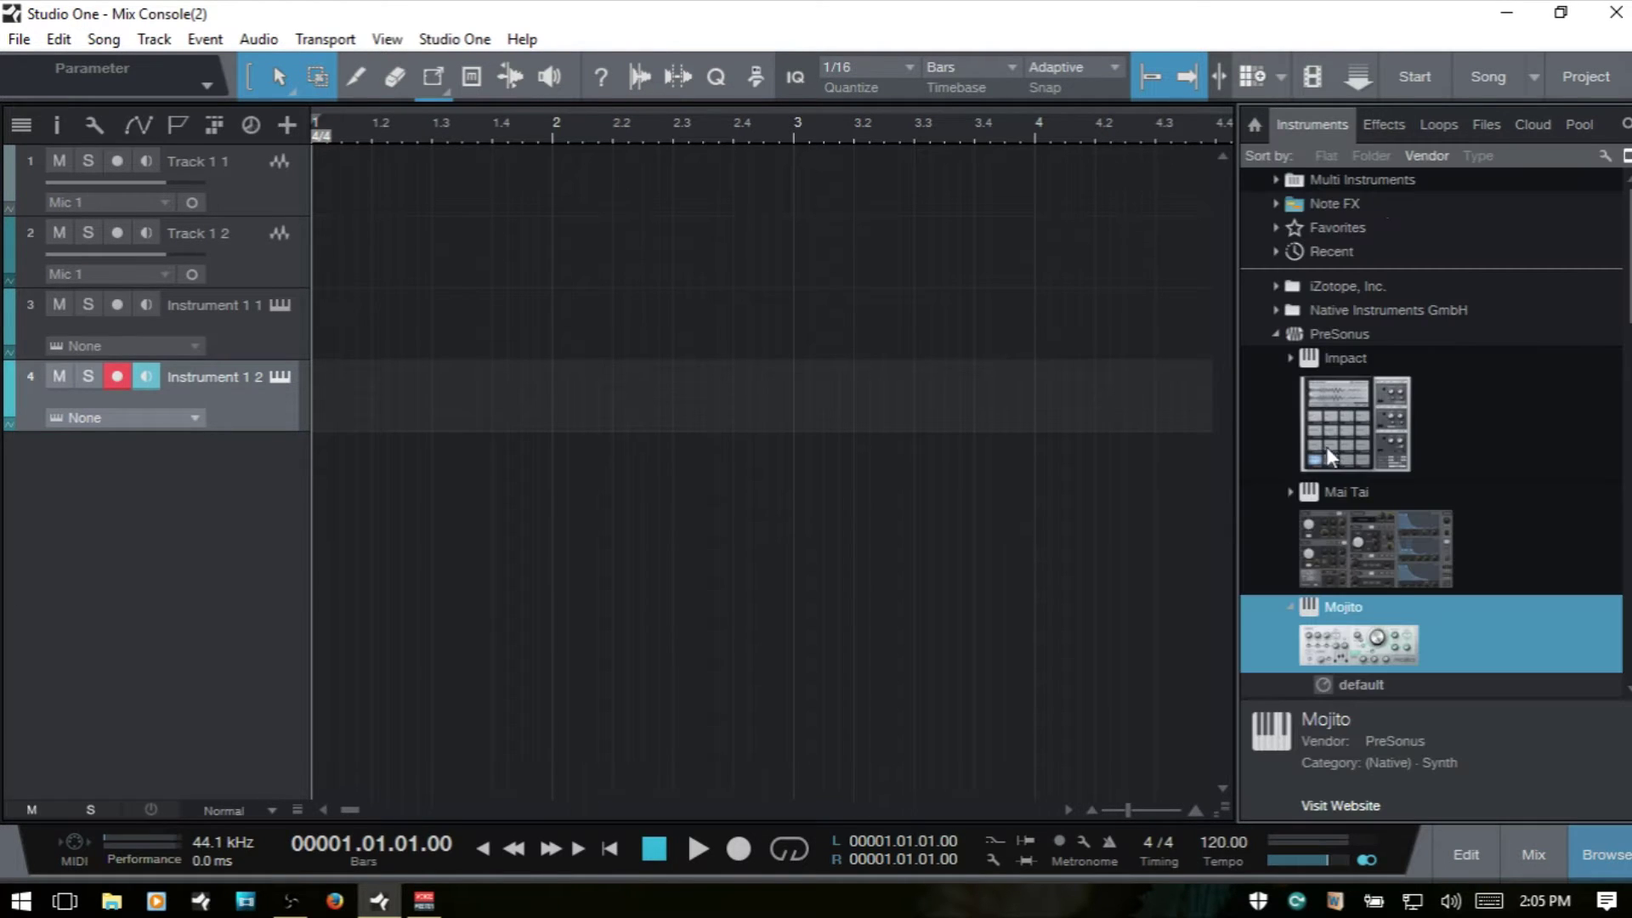
{"action": "left_click", "coordinate": [1375, 542]}
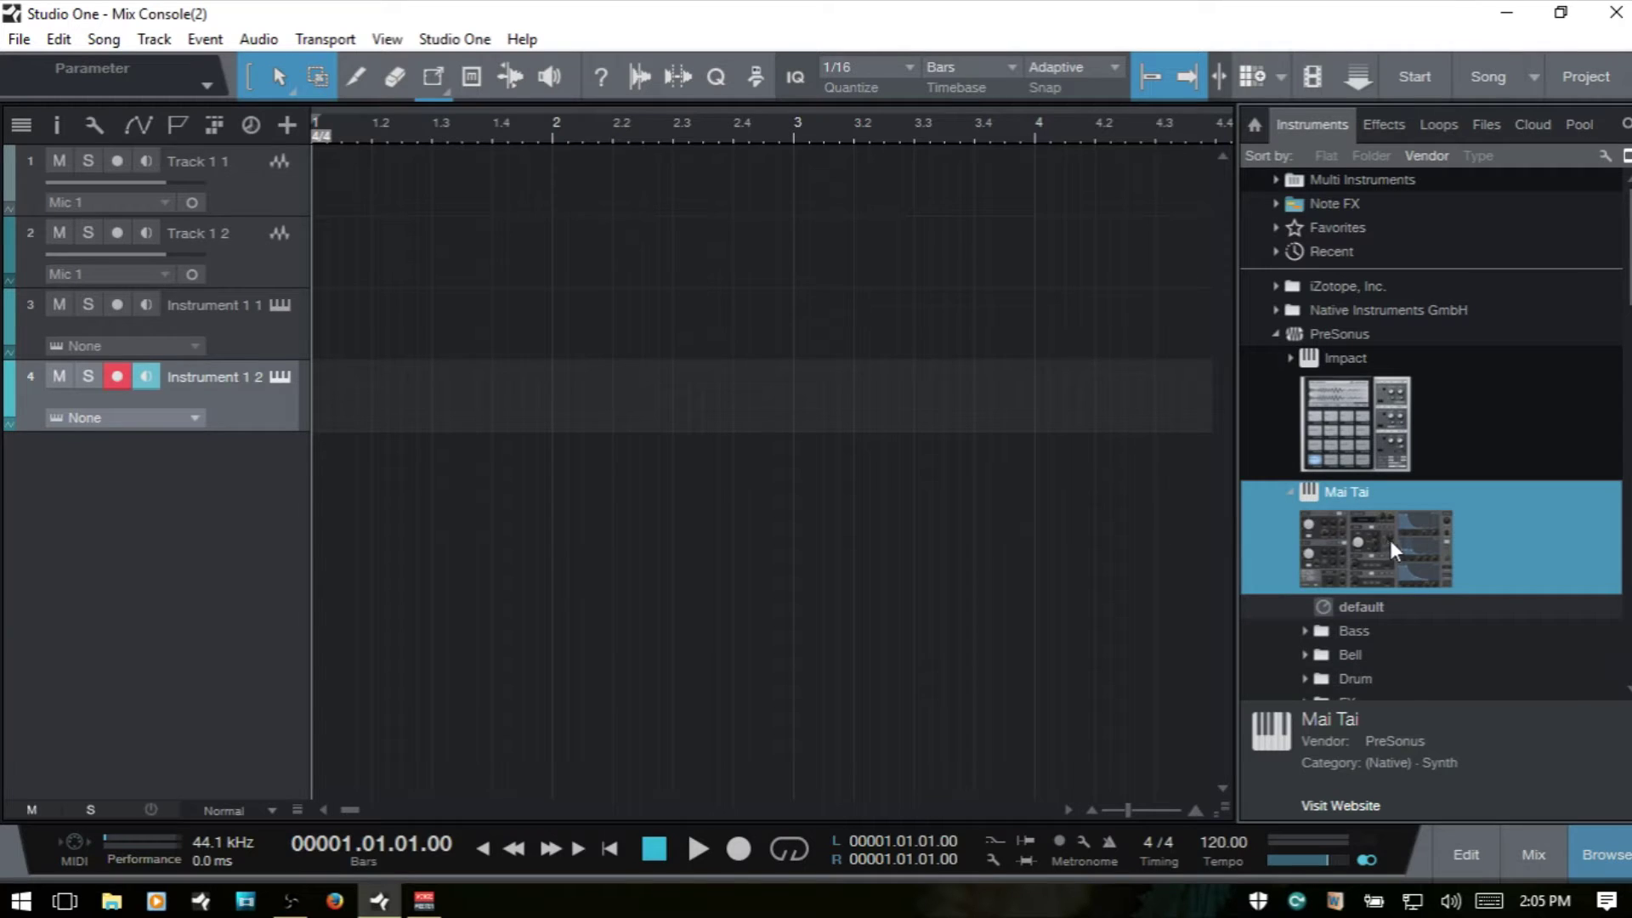
{"action": "left_click_drag", "start_coordinate": [1392, 539], "coordinate": [399, 329]}
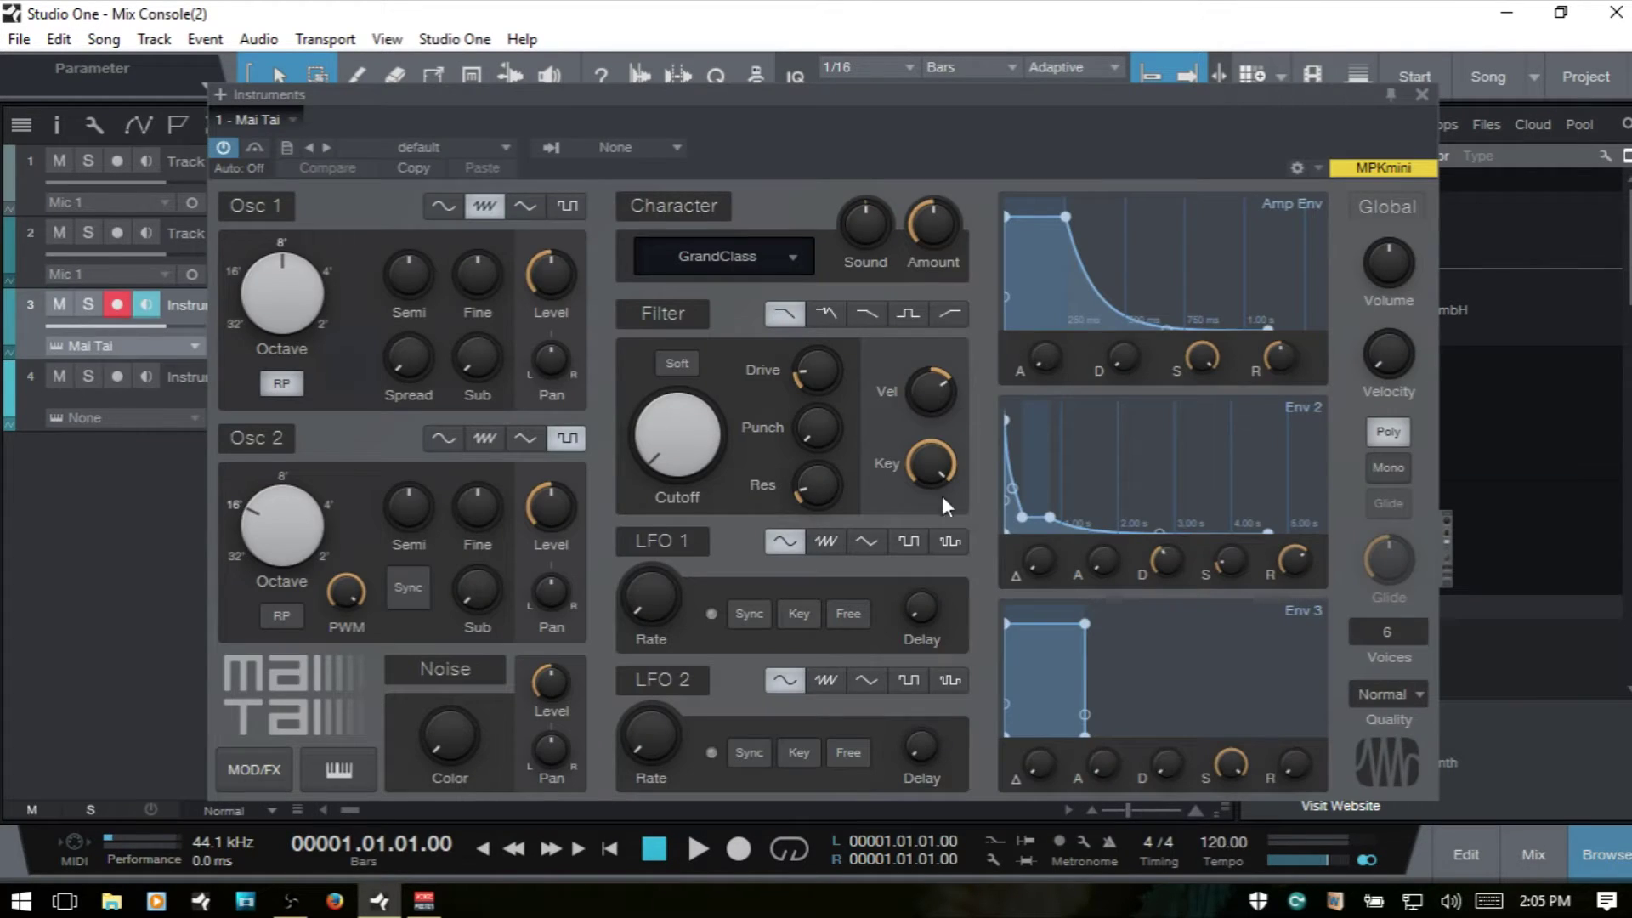
{"action": "left_click", "coordinate": [1421, 100]}
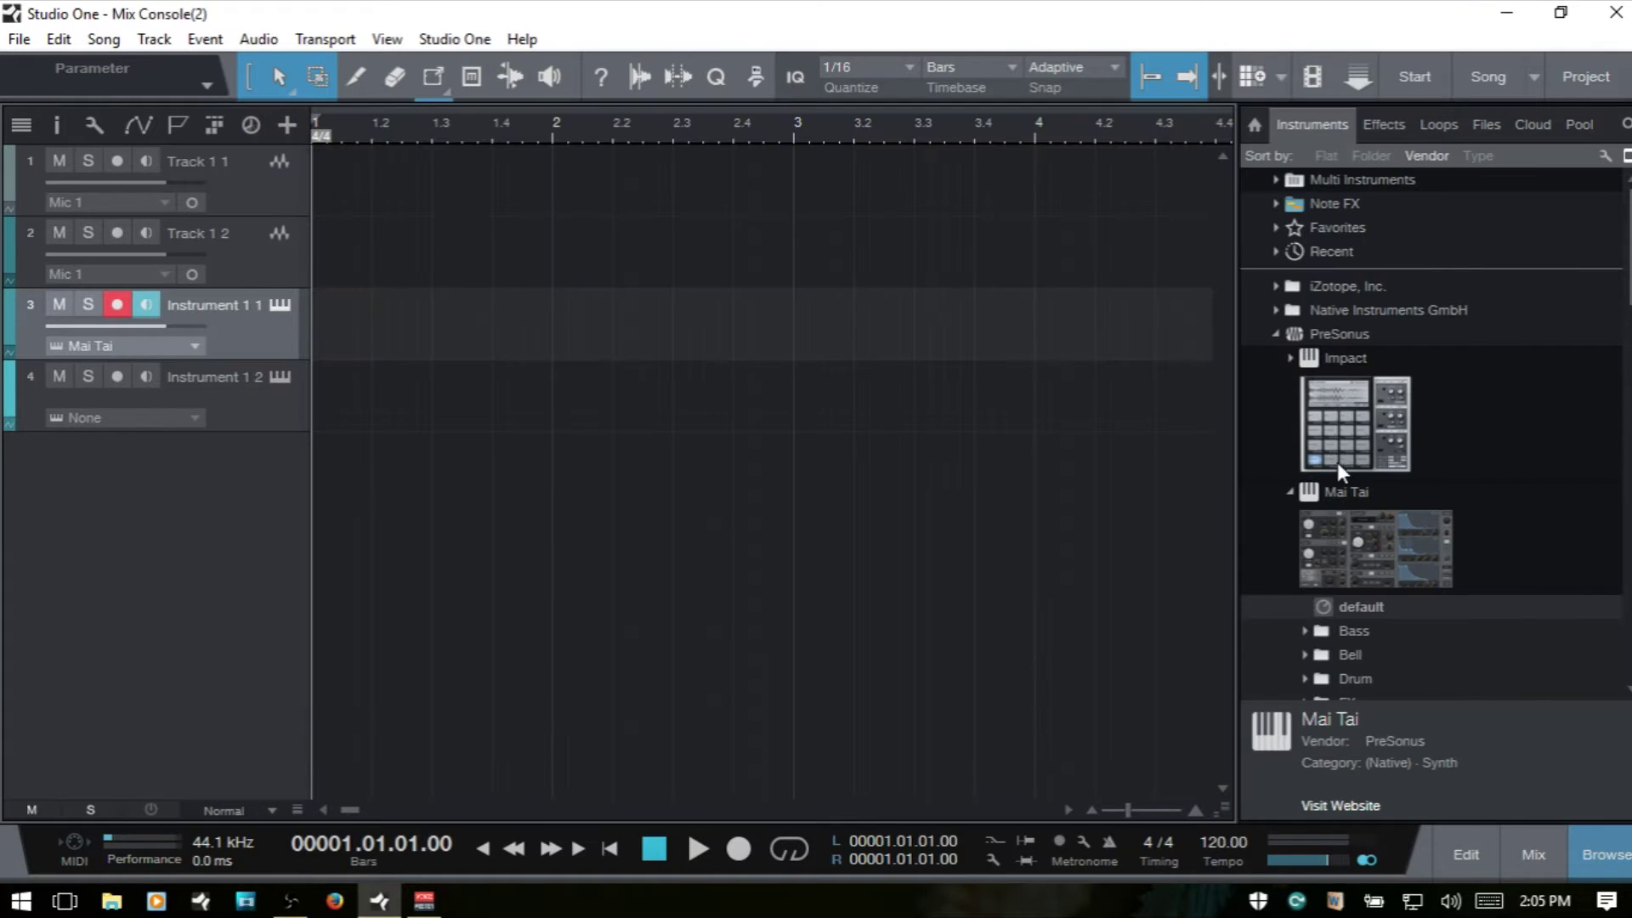
- Load the Mojito synth from the browser onto the Instrument 1 2 track and close its window
{"action": "scroll", "coordinate": [1383, 625], "scroll_direction": "down", "scroll_amount": 3}
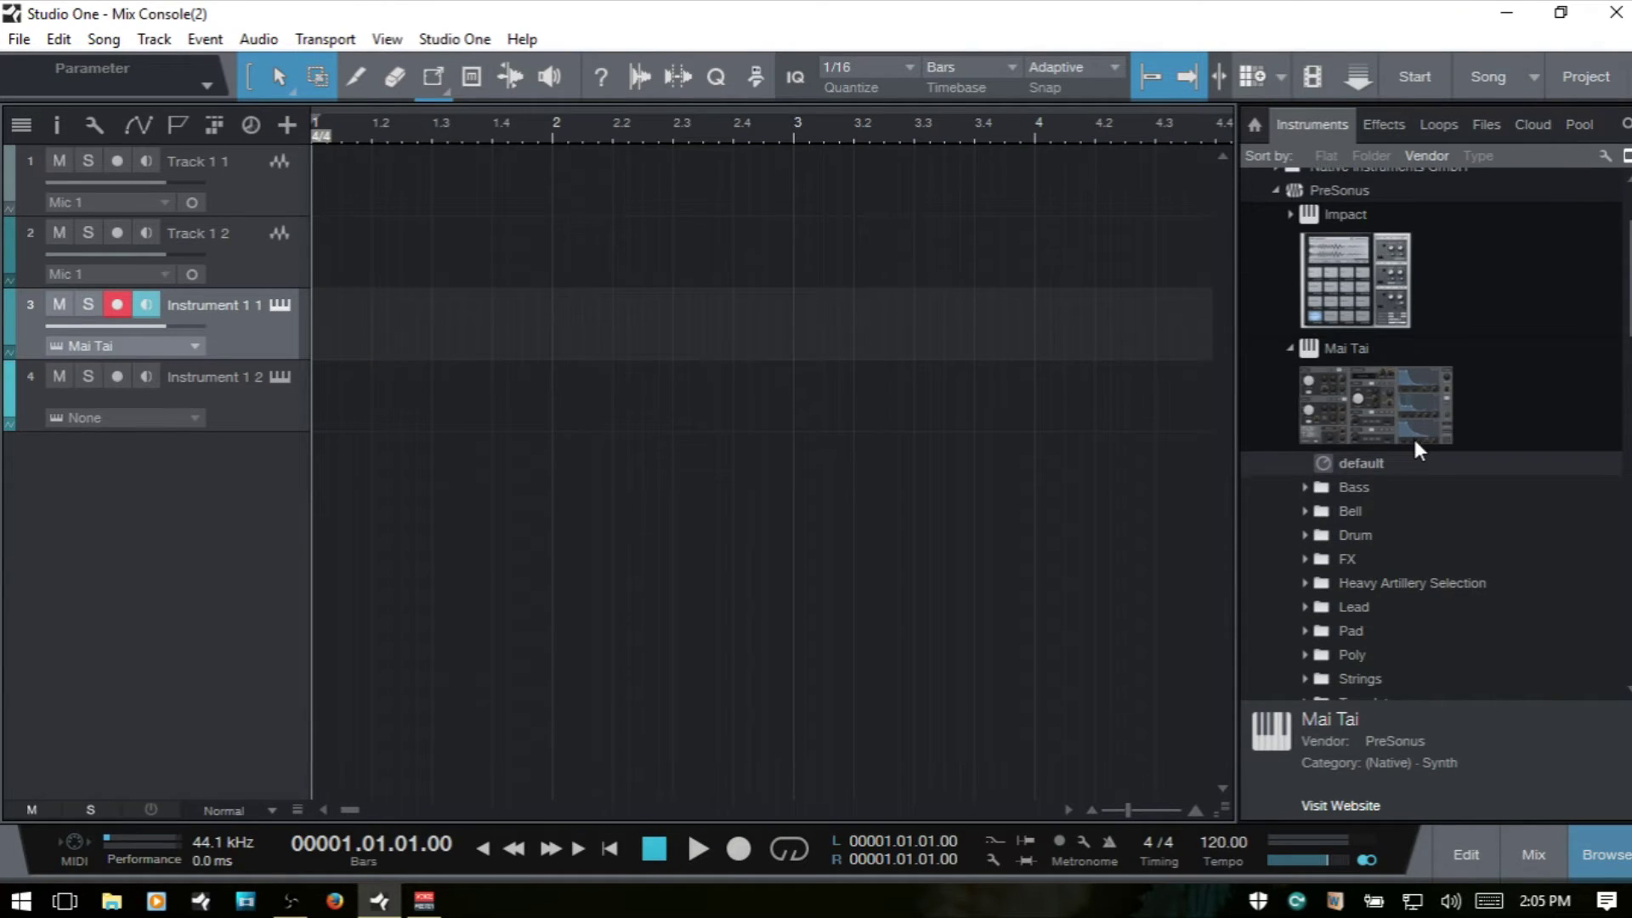
{"action": "scroll", "coordinate": [1415, 444], "scroll_direction": "up", "scroll_amount": 2}
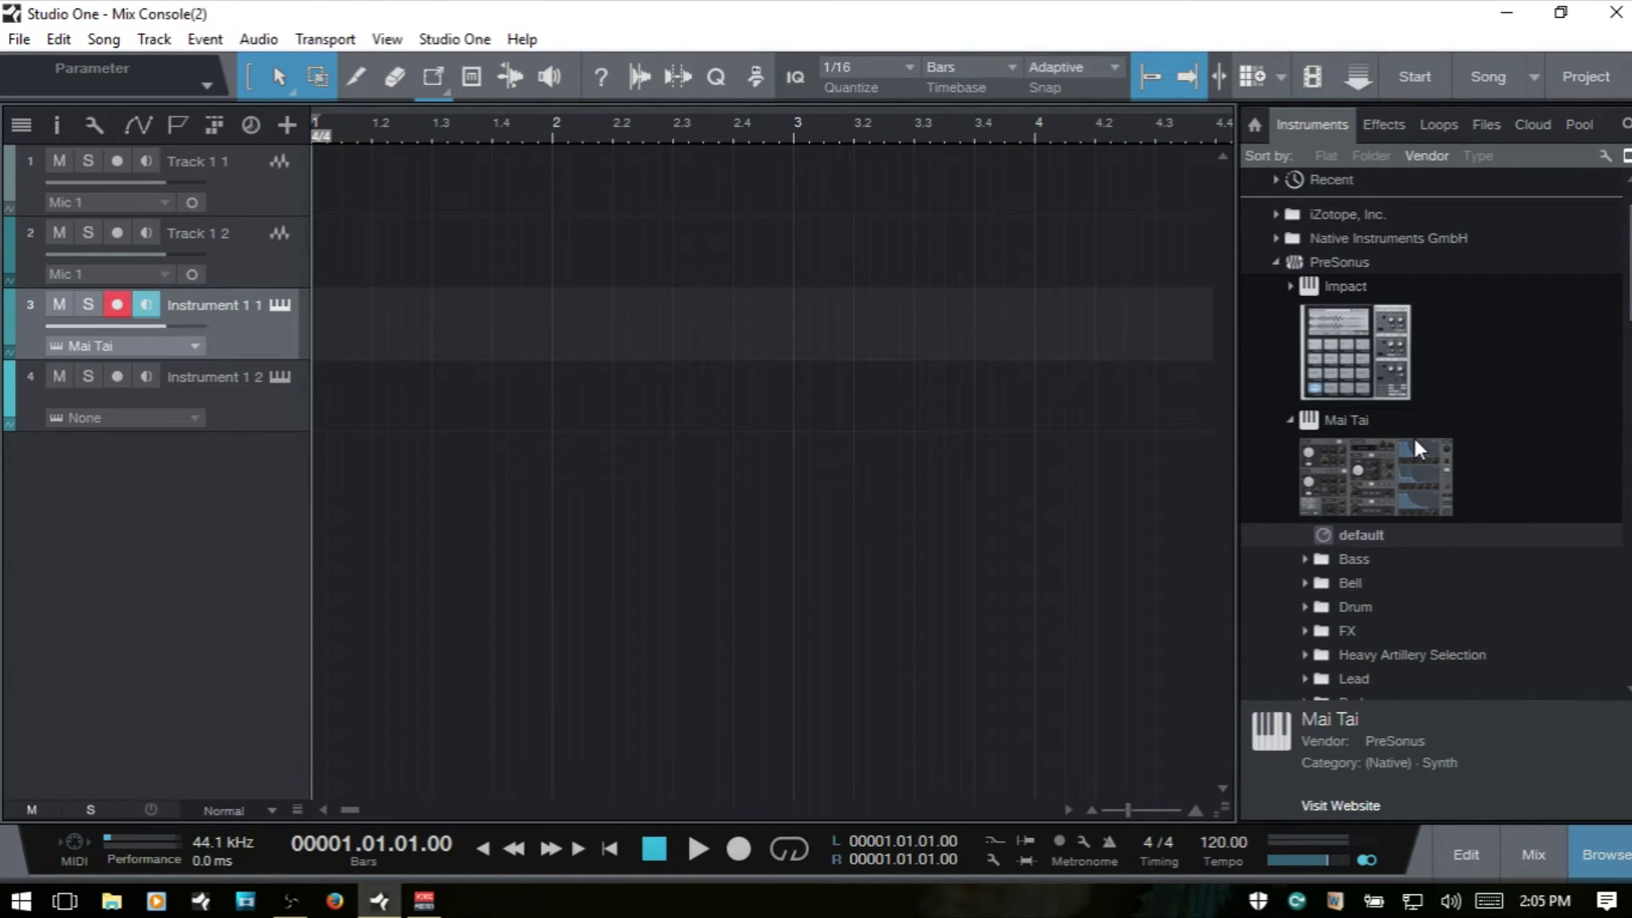
{"action": "scroll", "coordinate": [1413, 435], "scroll_direction": "down", "scroll_amount": 2}
{"action": "left_click", "coordinate": [1288, 349]}
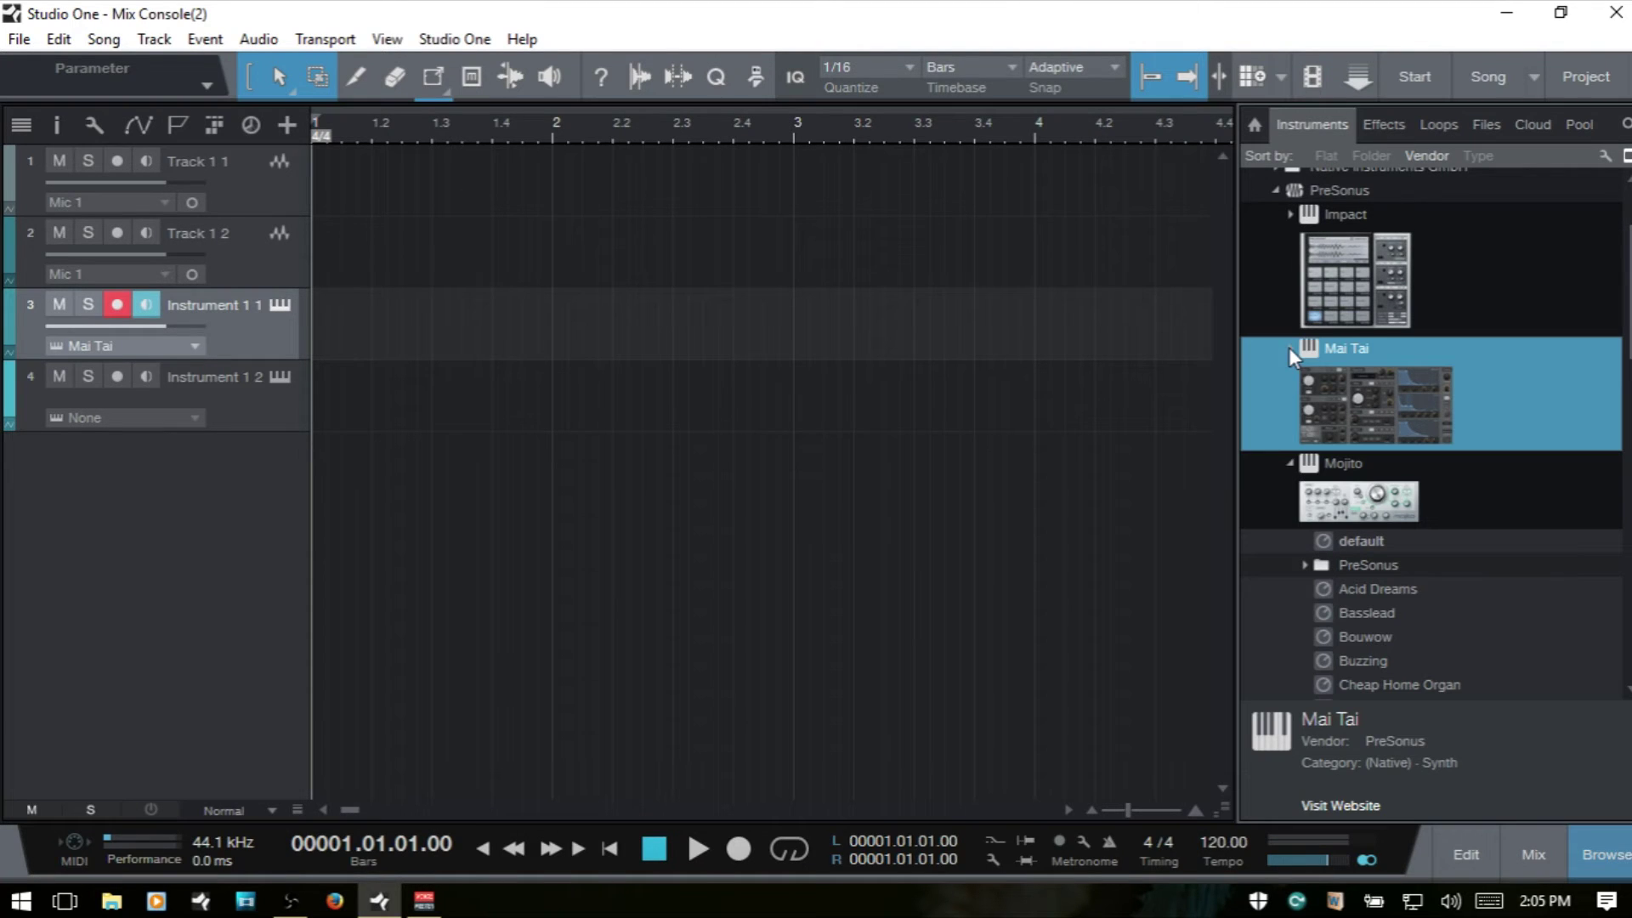
{"action": "left_click", "coordinate": [1391, 502]}
{"action": "left_click_drag", "start_coordinate": [1377, 495], "coordinate": [500, 379]}
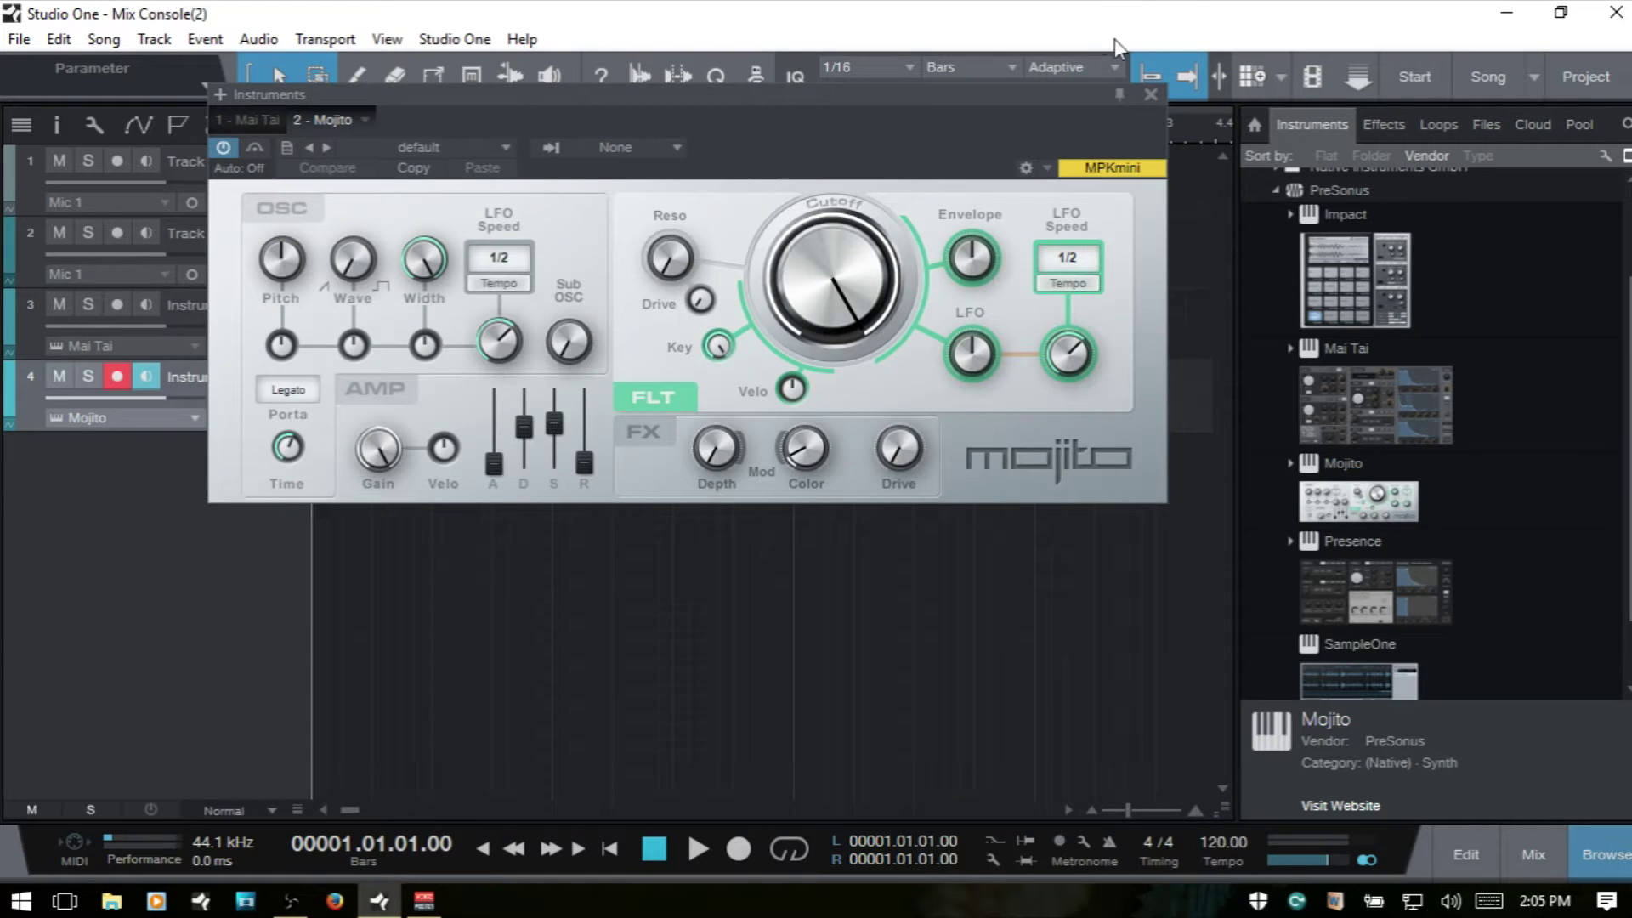
{"action": "left_click", "coordinate": [1150, 94]}
- Swap the browser for the mix console, add a bus channel and collapse its inserts and sends
{"action": "key", "text": "F5"}
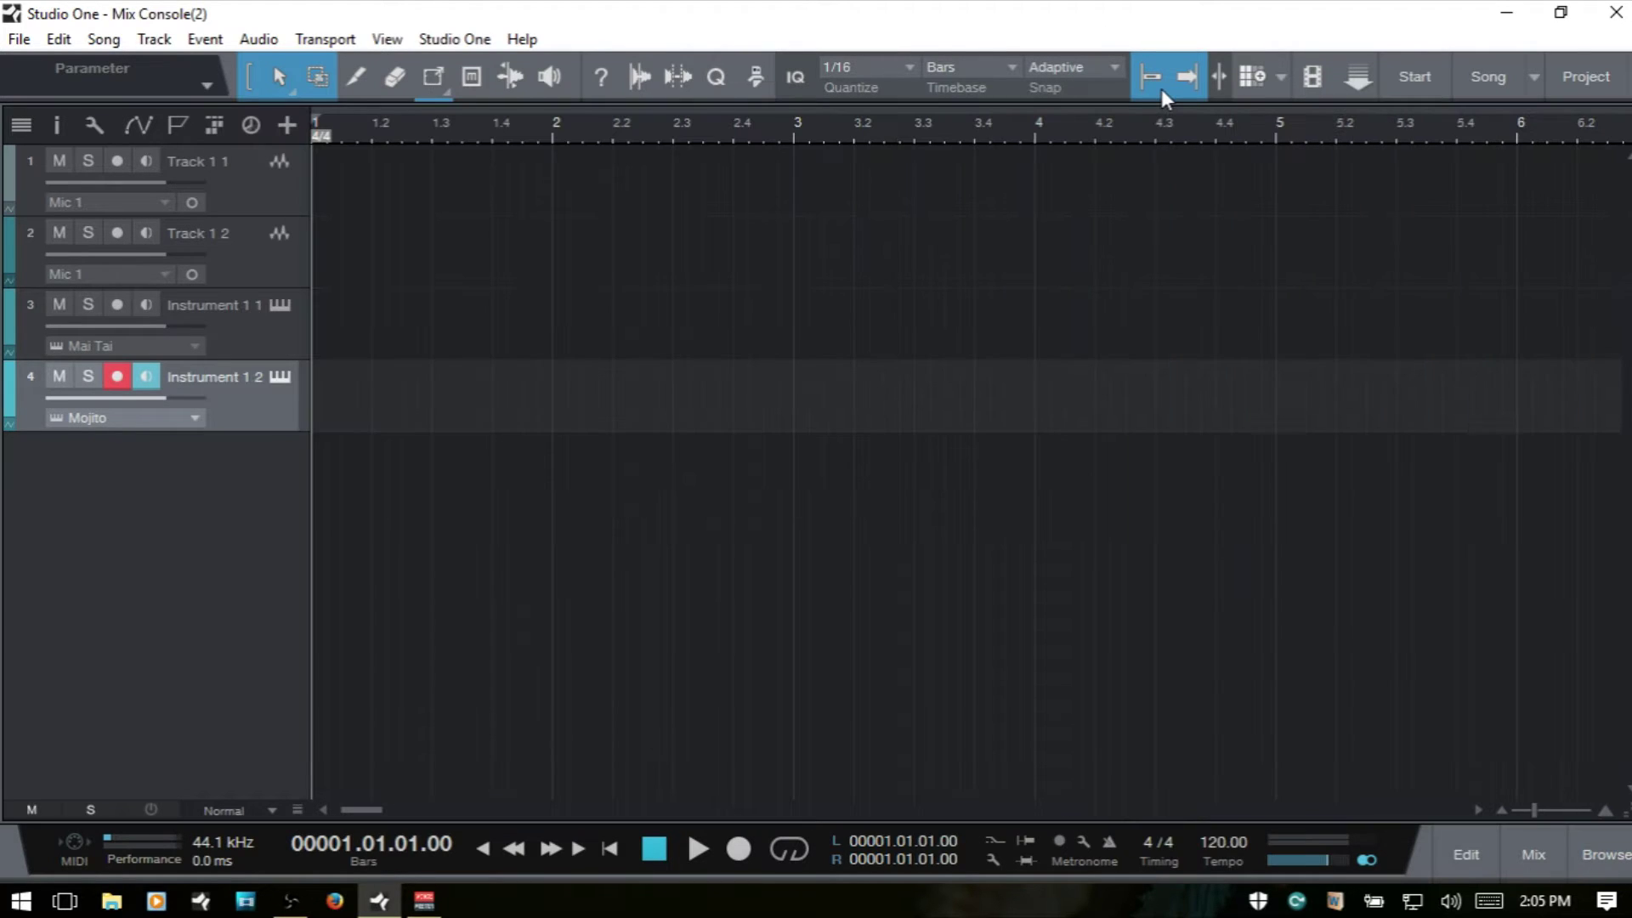
{"action": "key", "text": "F3"}
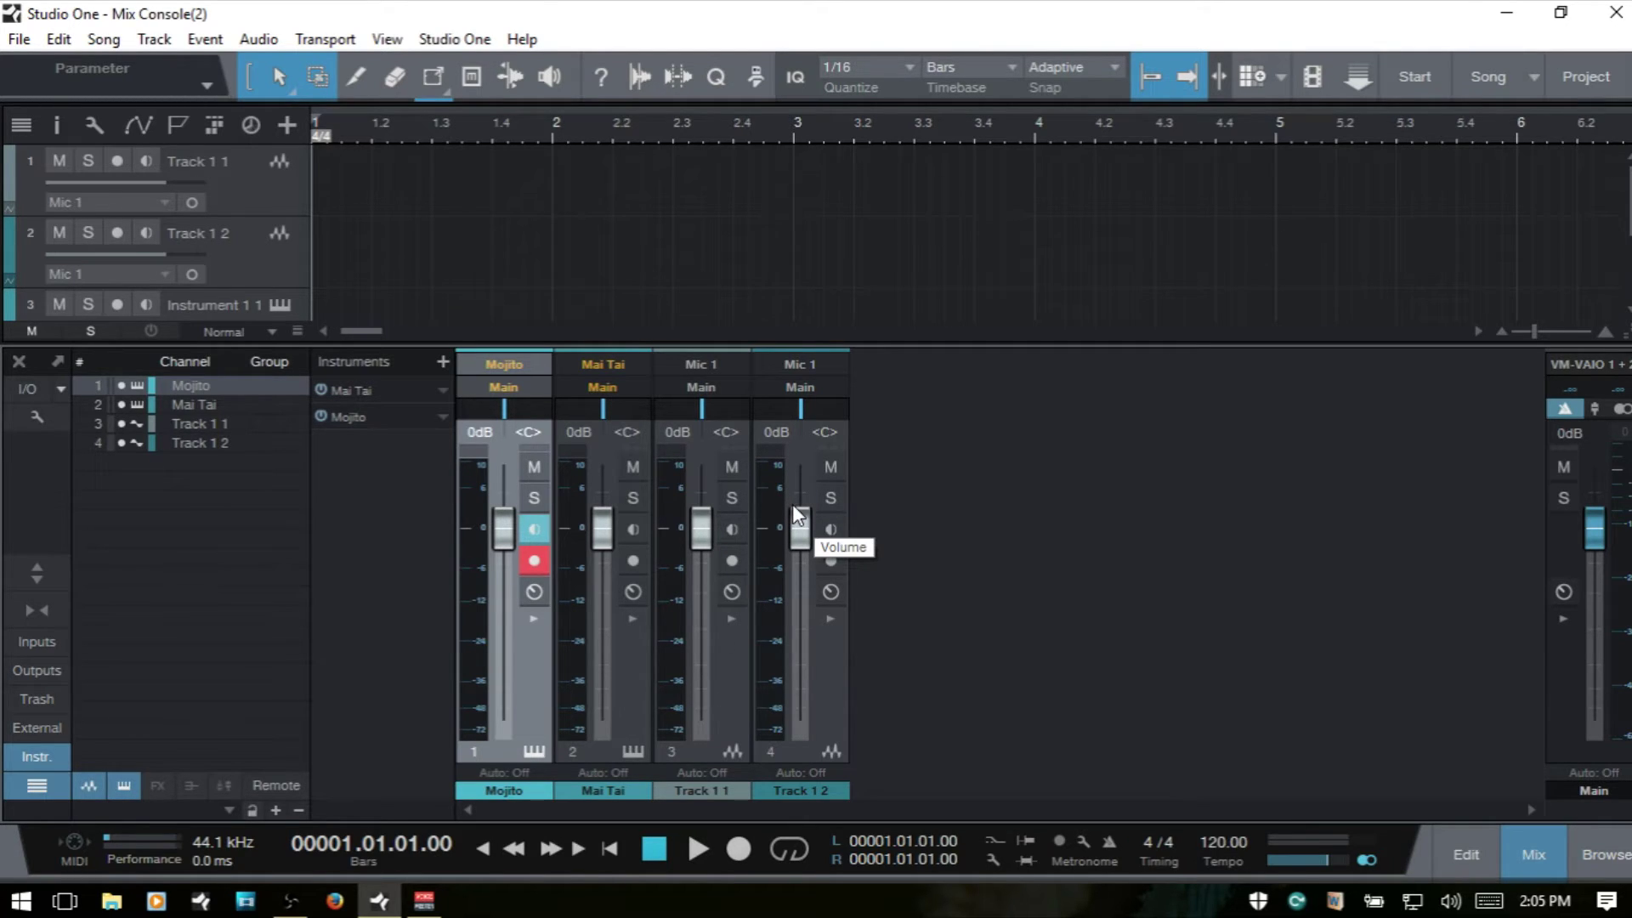
{"action": "right_click", "coordinate": [989, 513]}
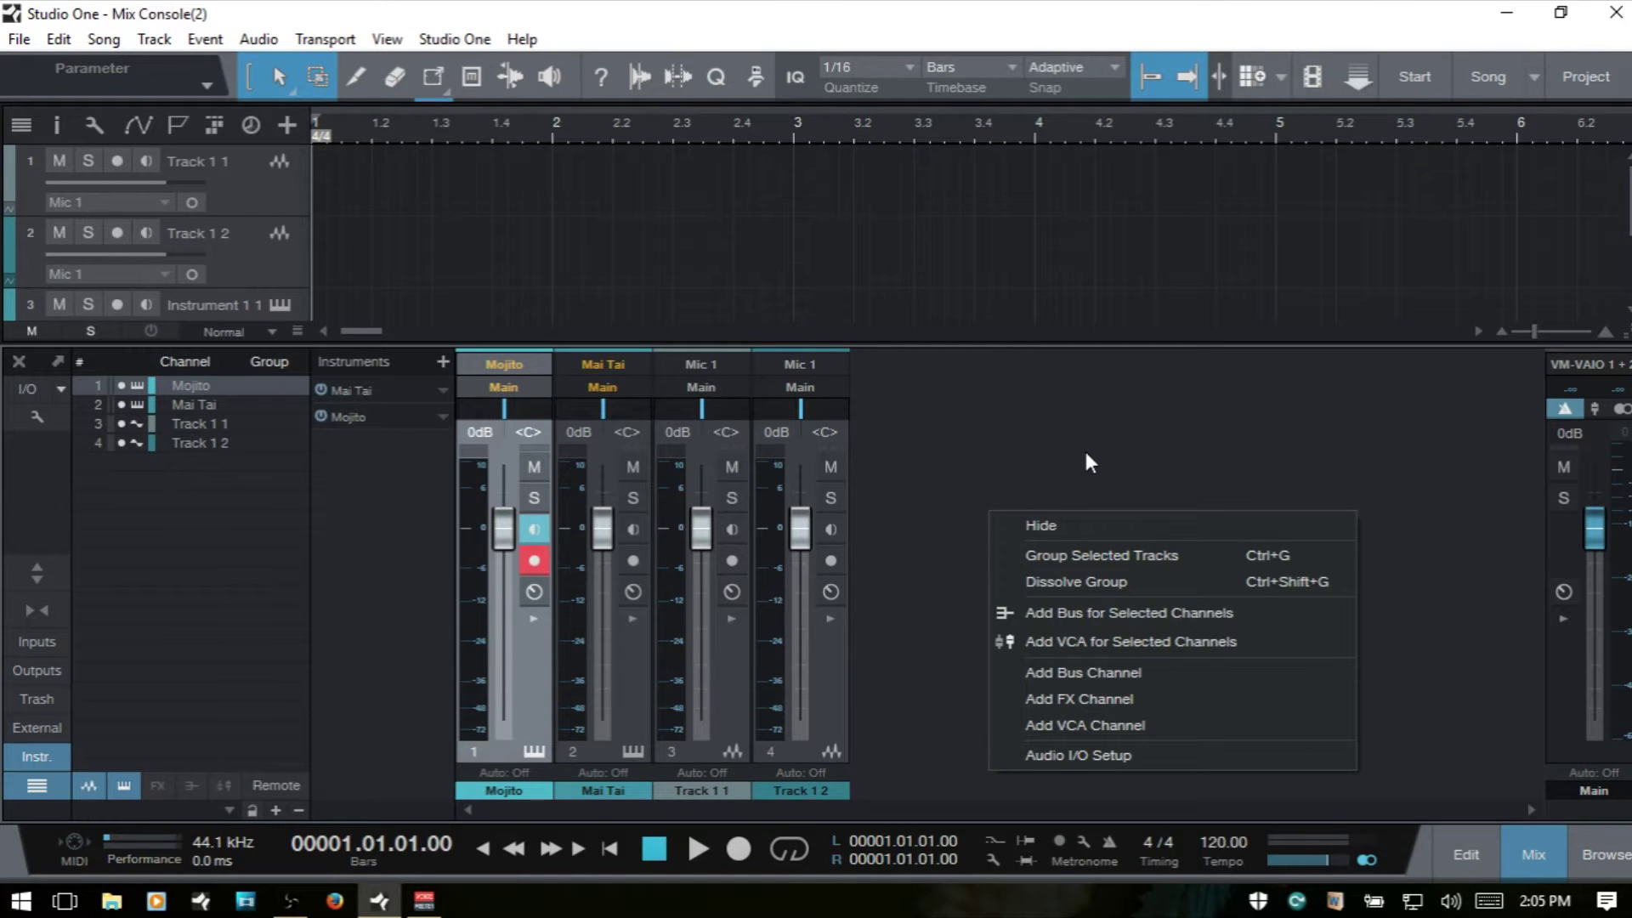
{"action": "left_click", "coordinate": [821, 656]}
{"action": "right_click", "coordinate": [821, 656]}
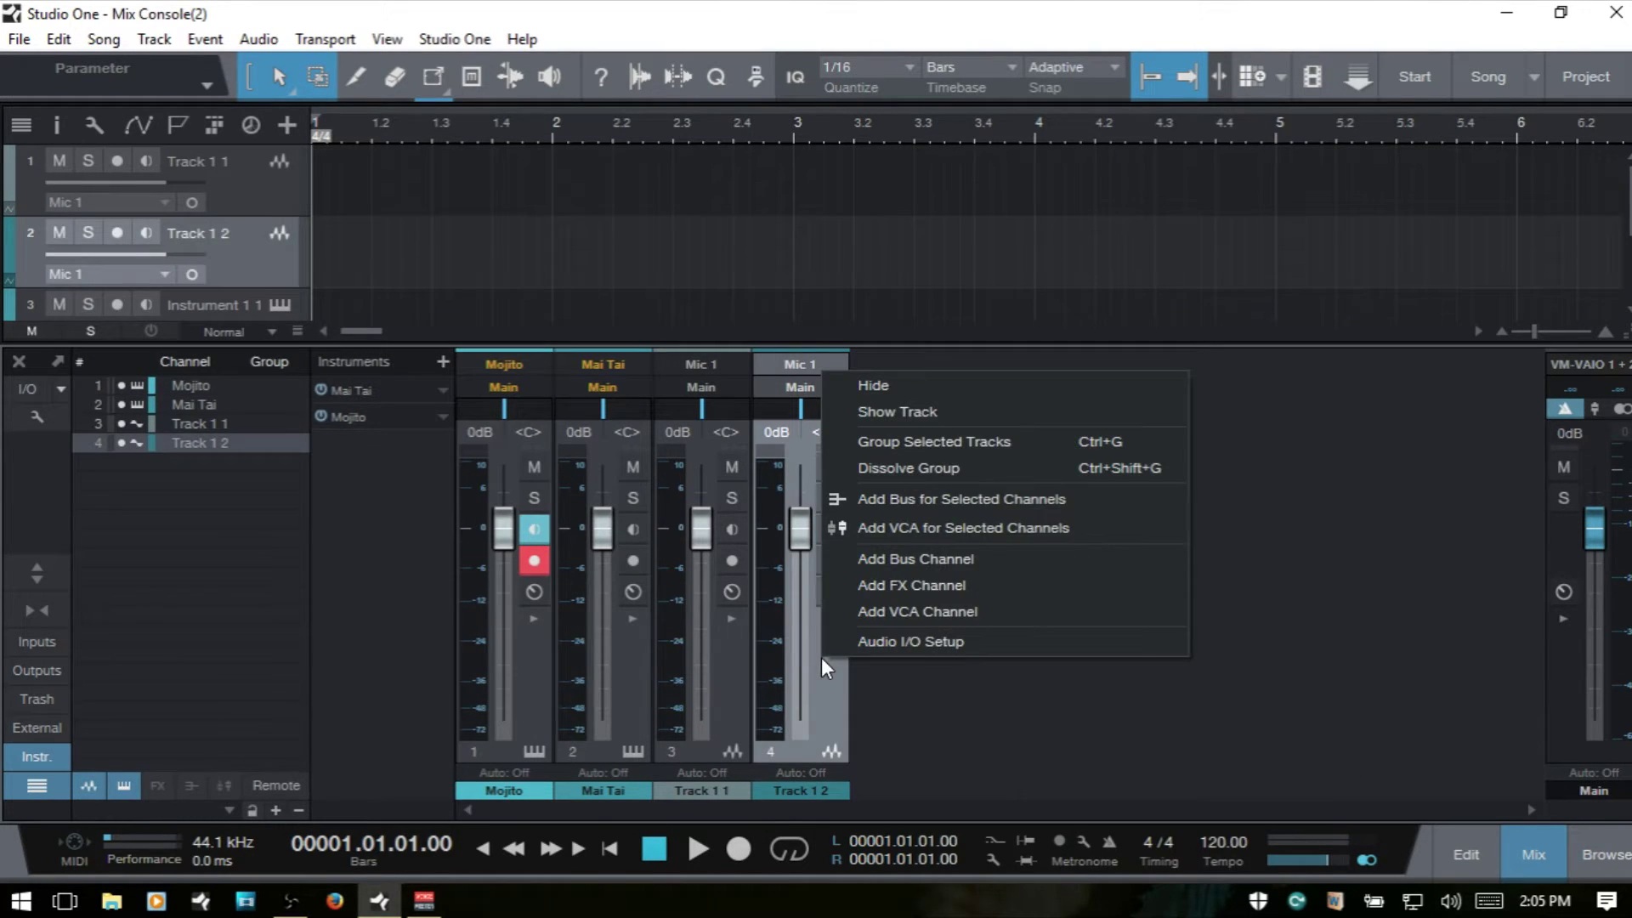
{"action": "left_click", "coordinate": [962, 685]}
{"action": "right_click", "coordinate": [1047, 547]}
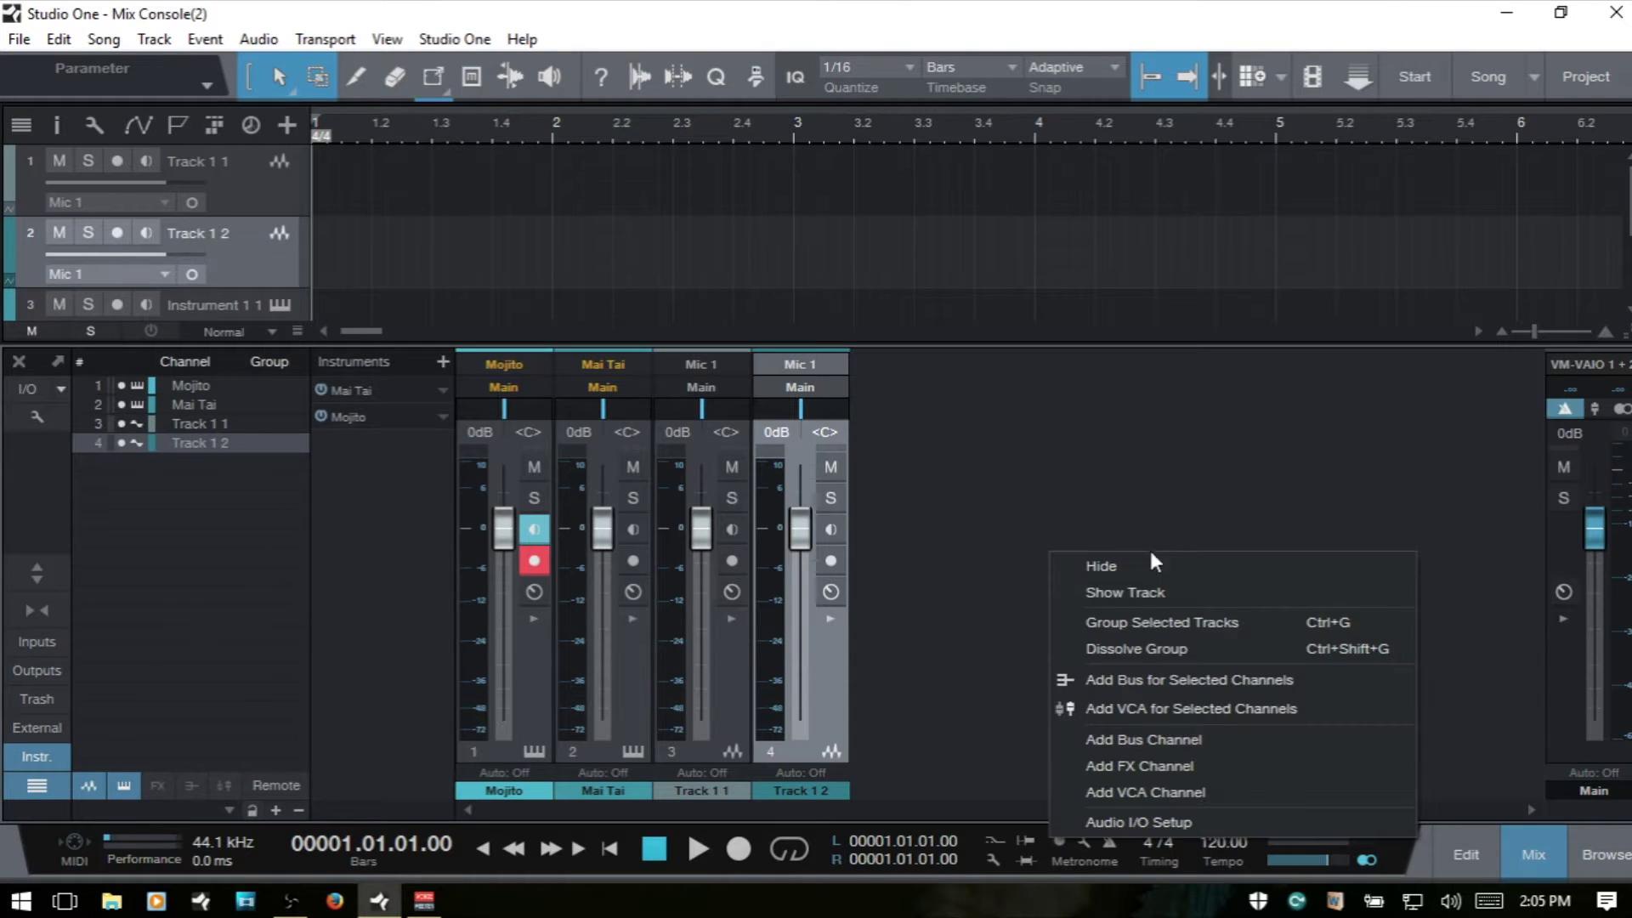
{"action": "left_click", "coordinate": [1219, 741]}
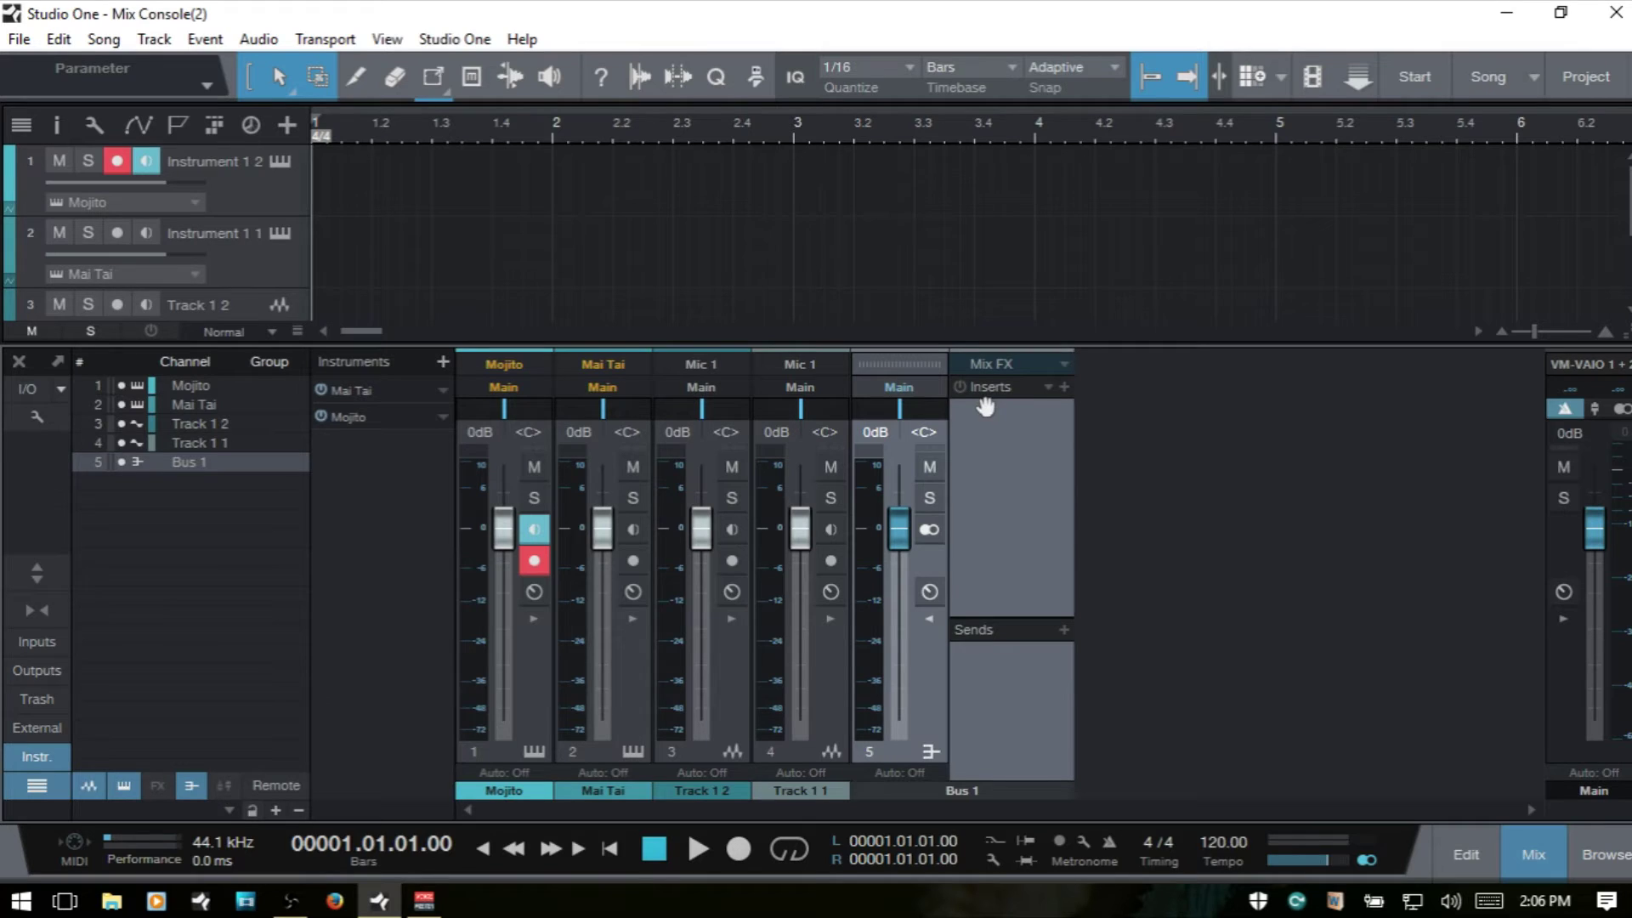
{"action": "left_click", "coordinate": [930, 620]}
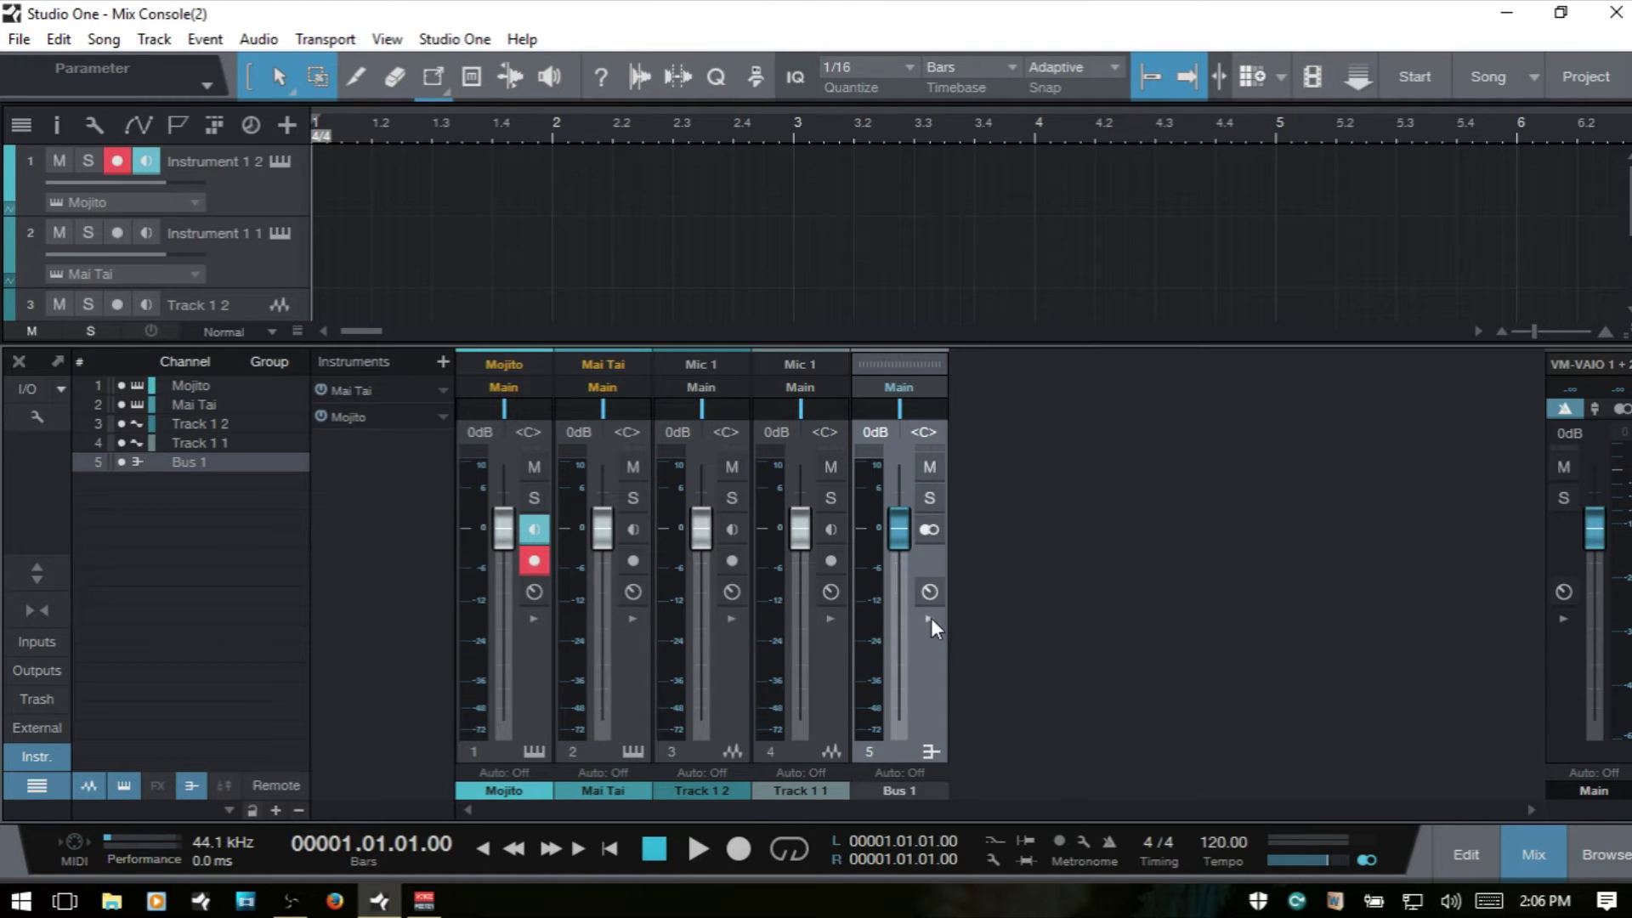
- Add an FX channel to the mix console and collapse its inserts
{"action": "right_click", "coordinate": [1139, 529]}
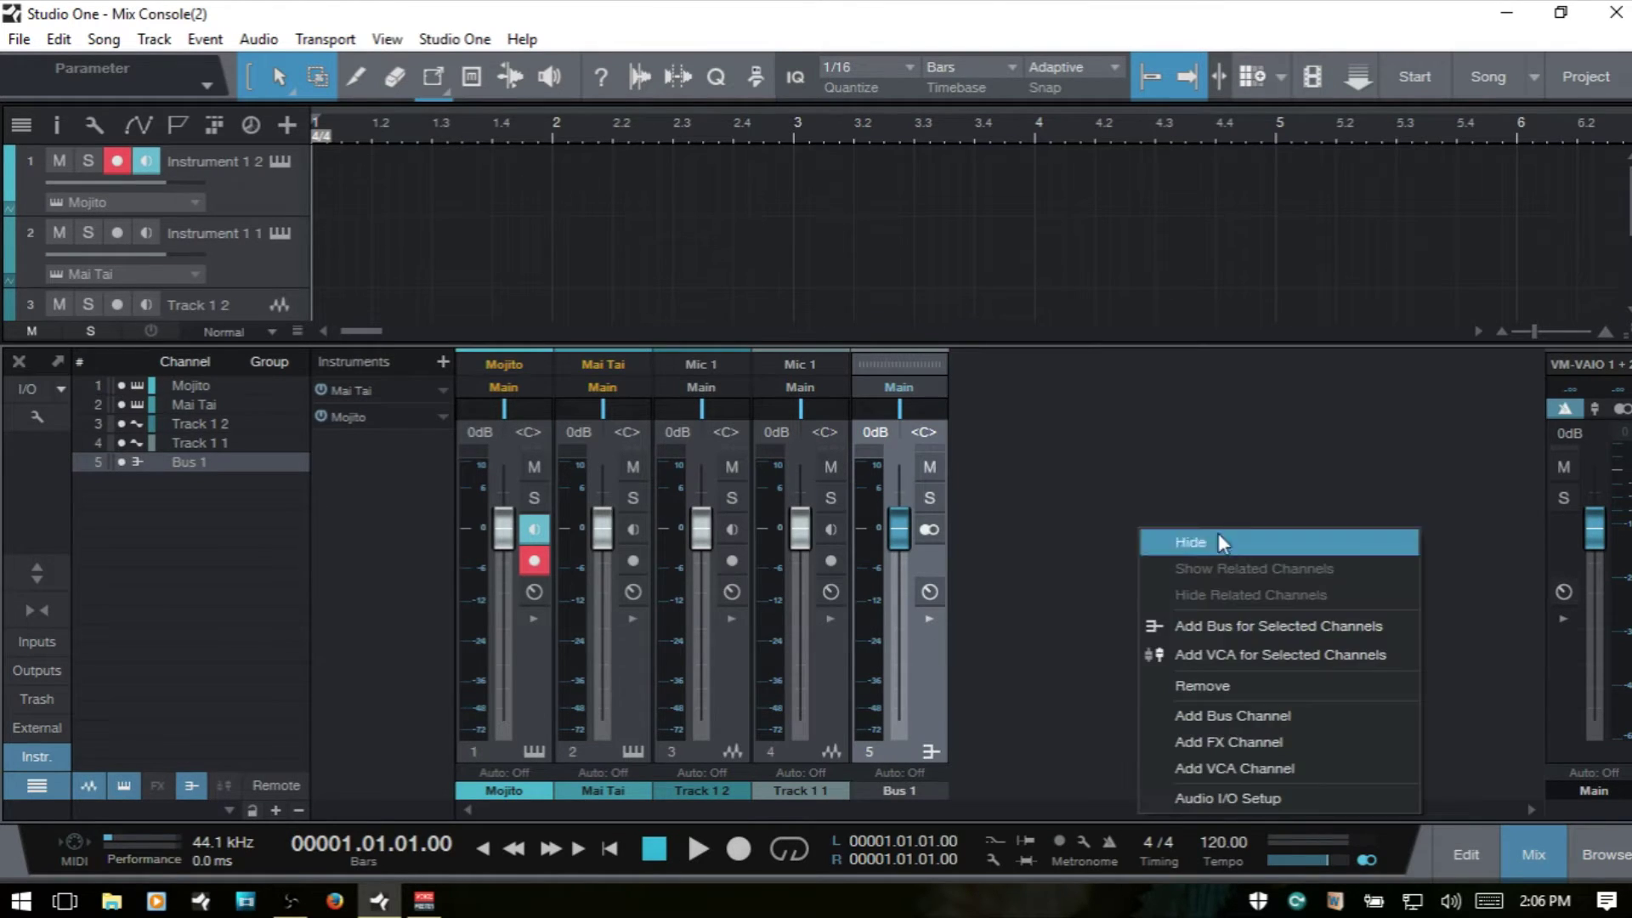
{"action": "left_click", "coordinate": [1226, 739]}
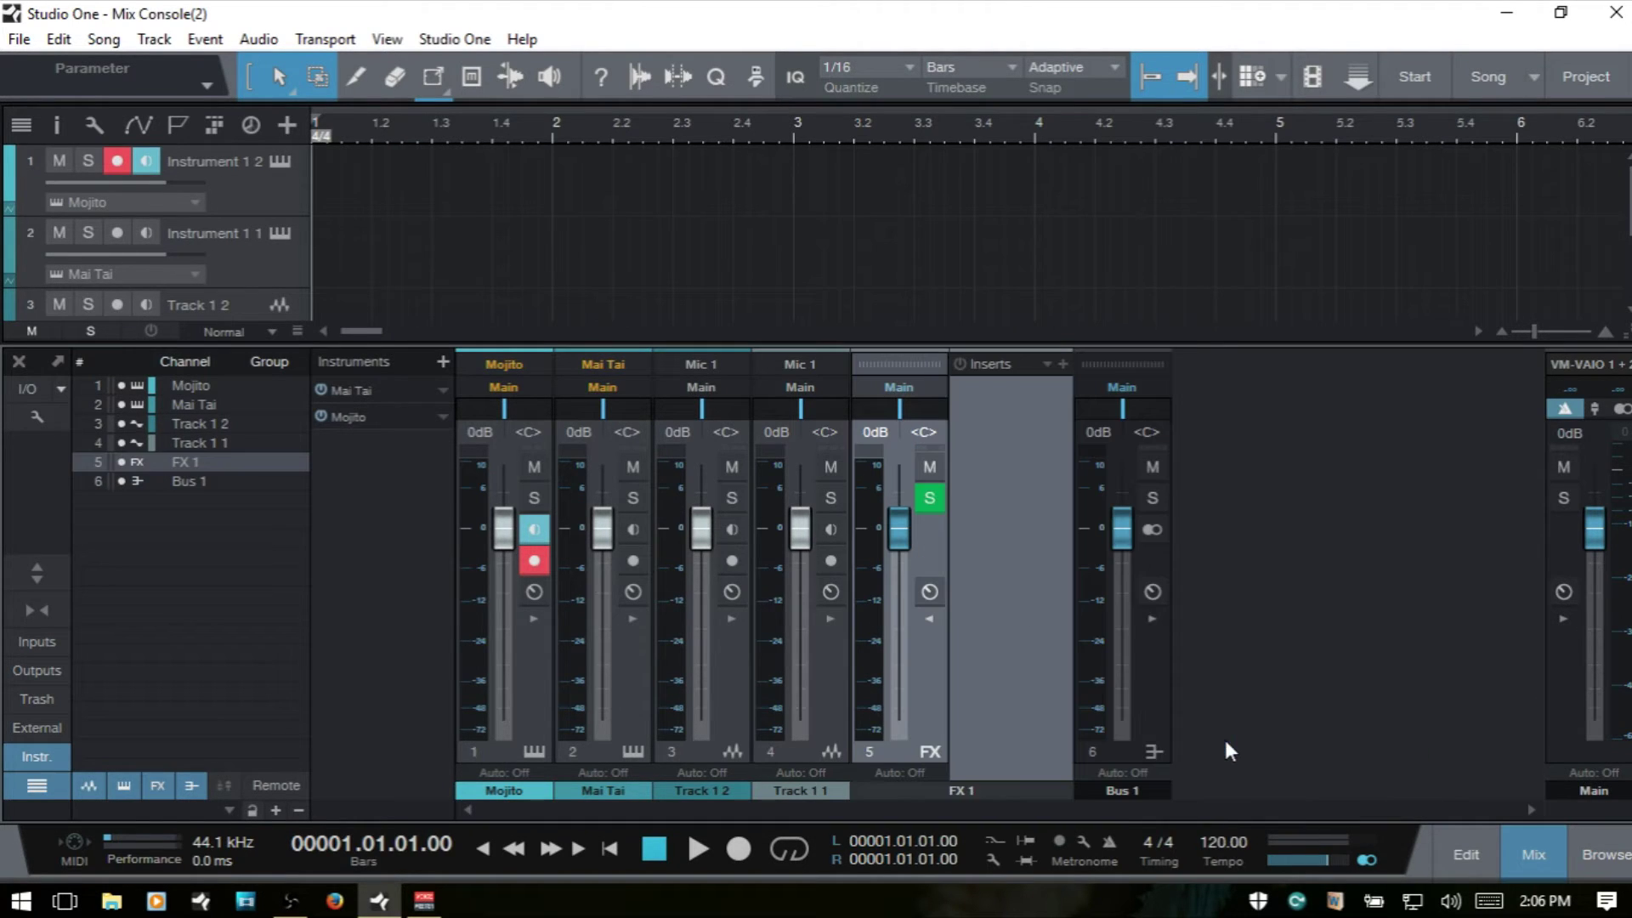
{"action": "left_click", "coordinate": [929, 619]}
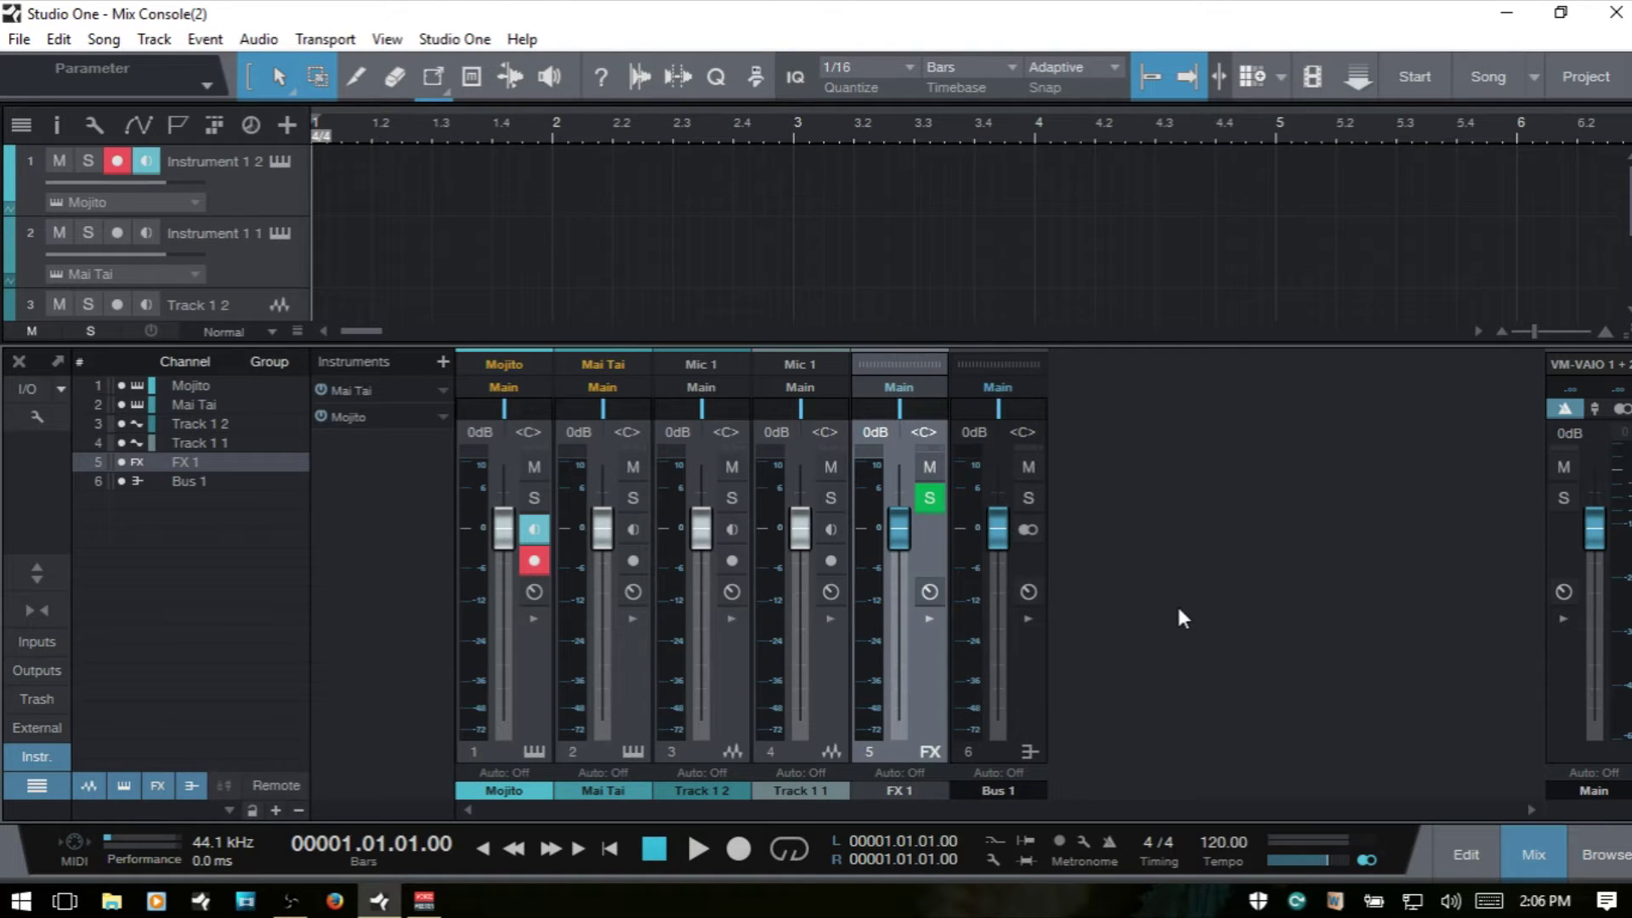
- Add a bus for the Track 1 2 and Track 1 1 channels together and remove that new bus again
{"action": "left_click", "coordinate": [727, 671]}
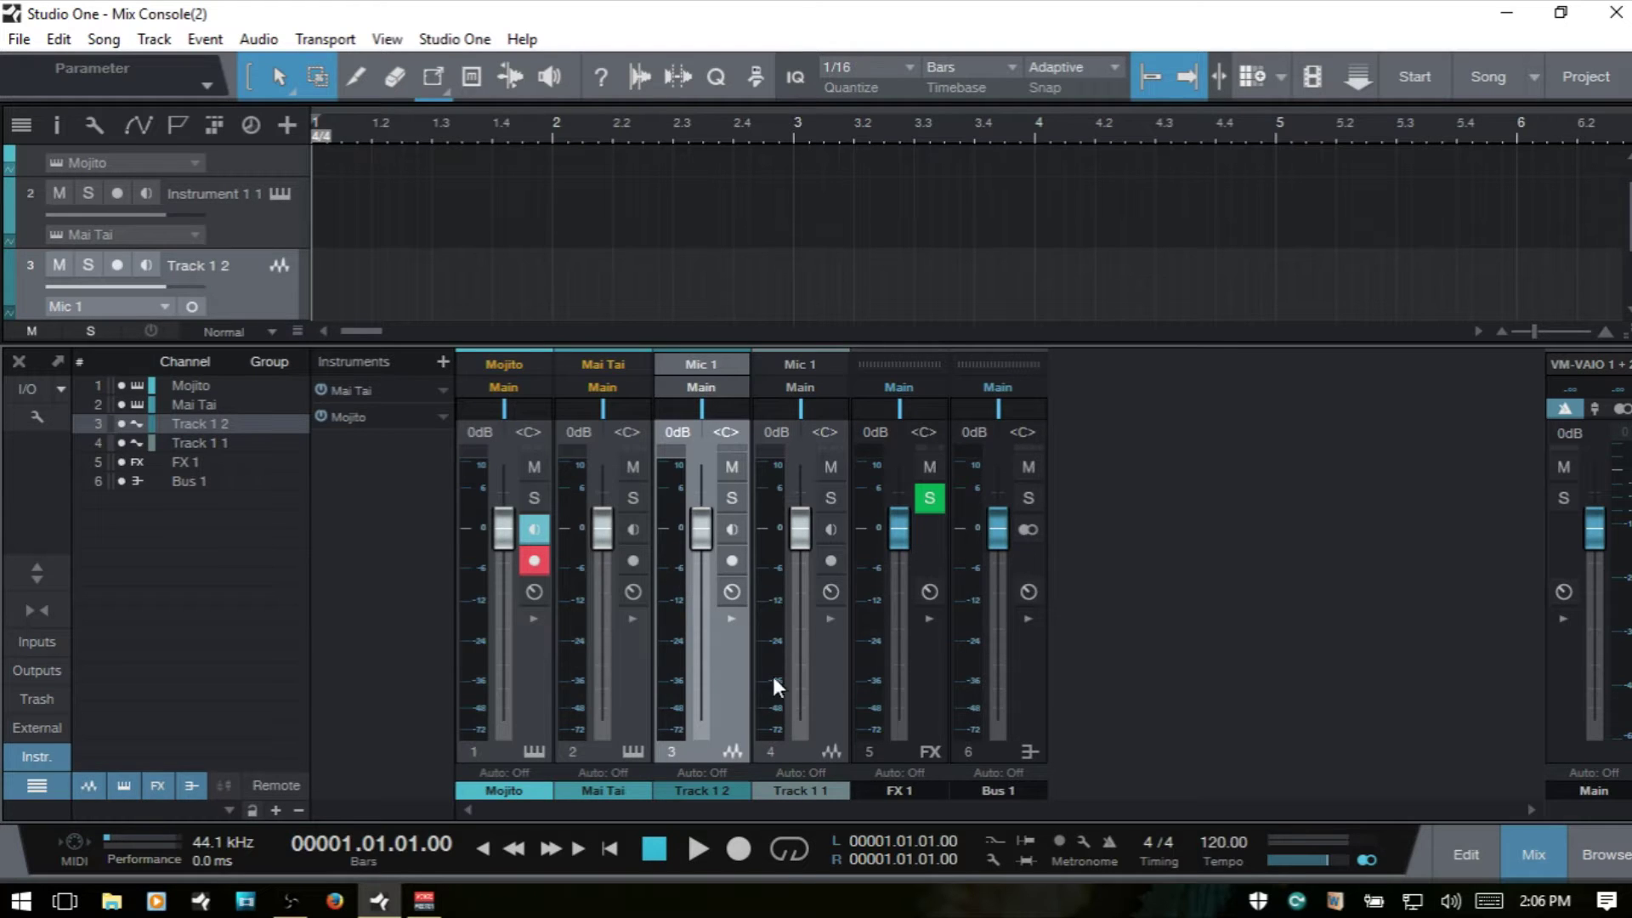
{"action": "left_click", "coordinate": [829, 663], "text": "shift"}
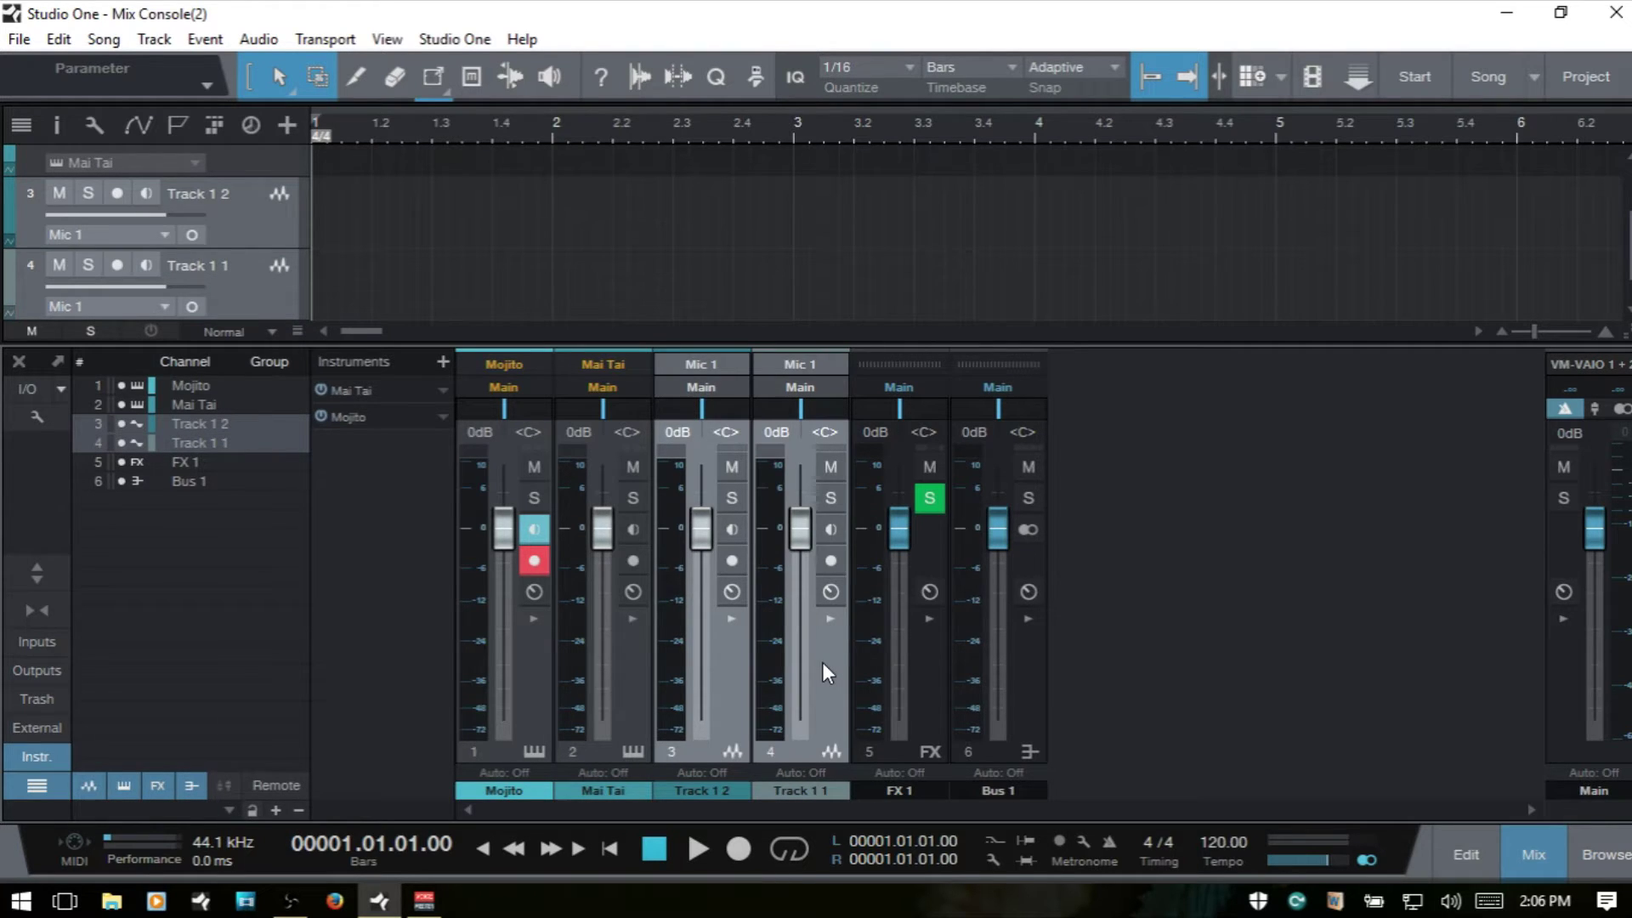
{"action": "right_click", "coordinate": [821, 667]}
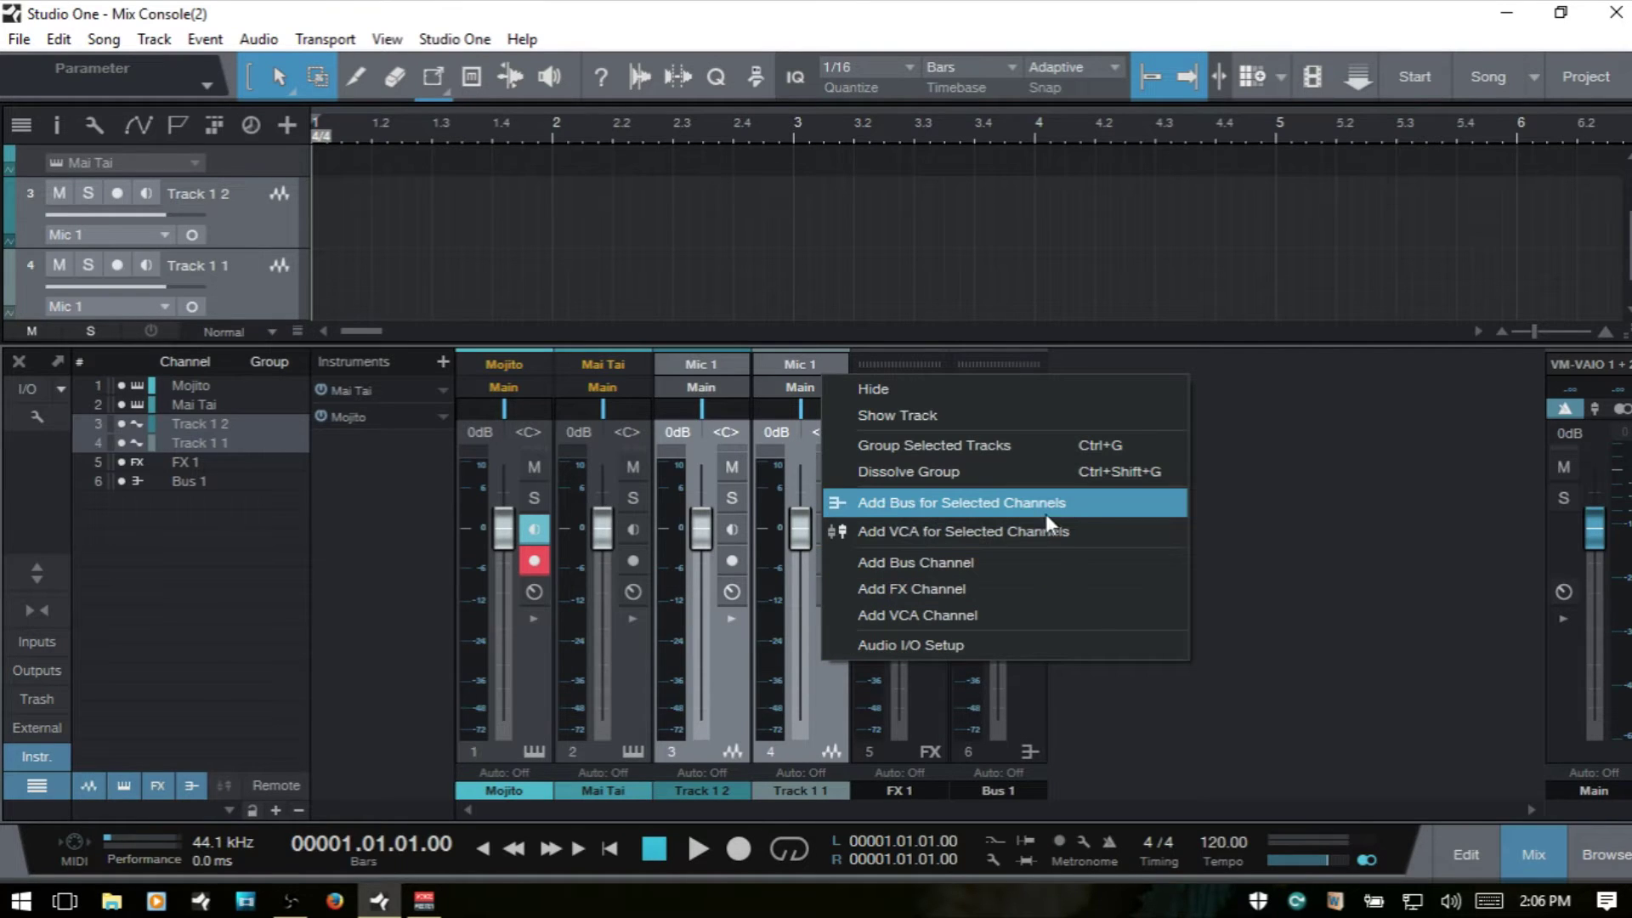
{"action": "left_click", "coordinate": [1083, 503]}
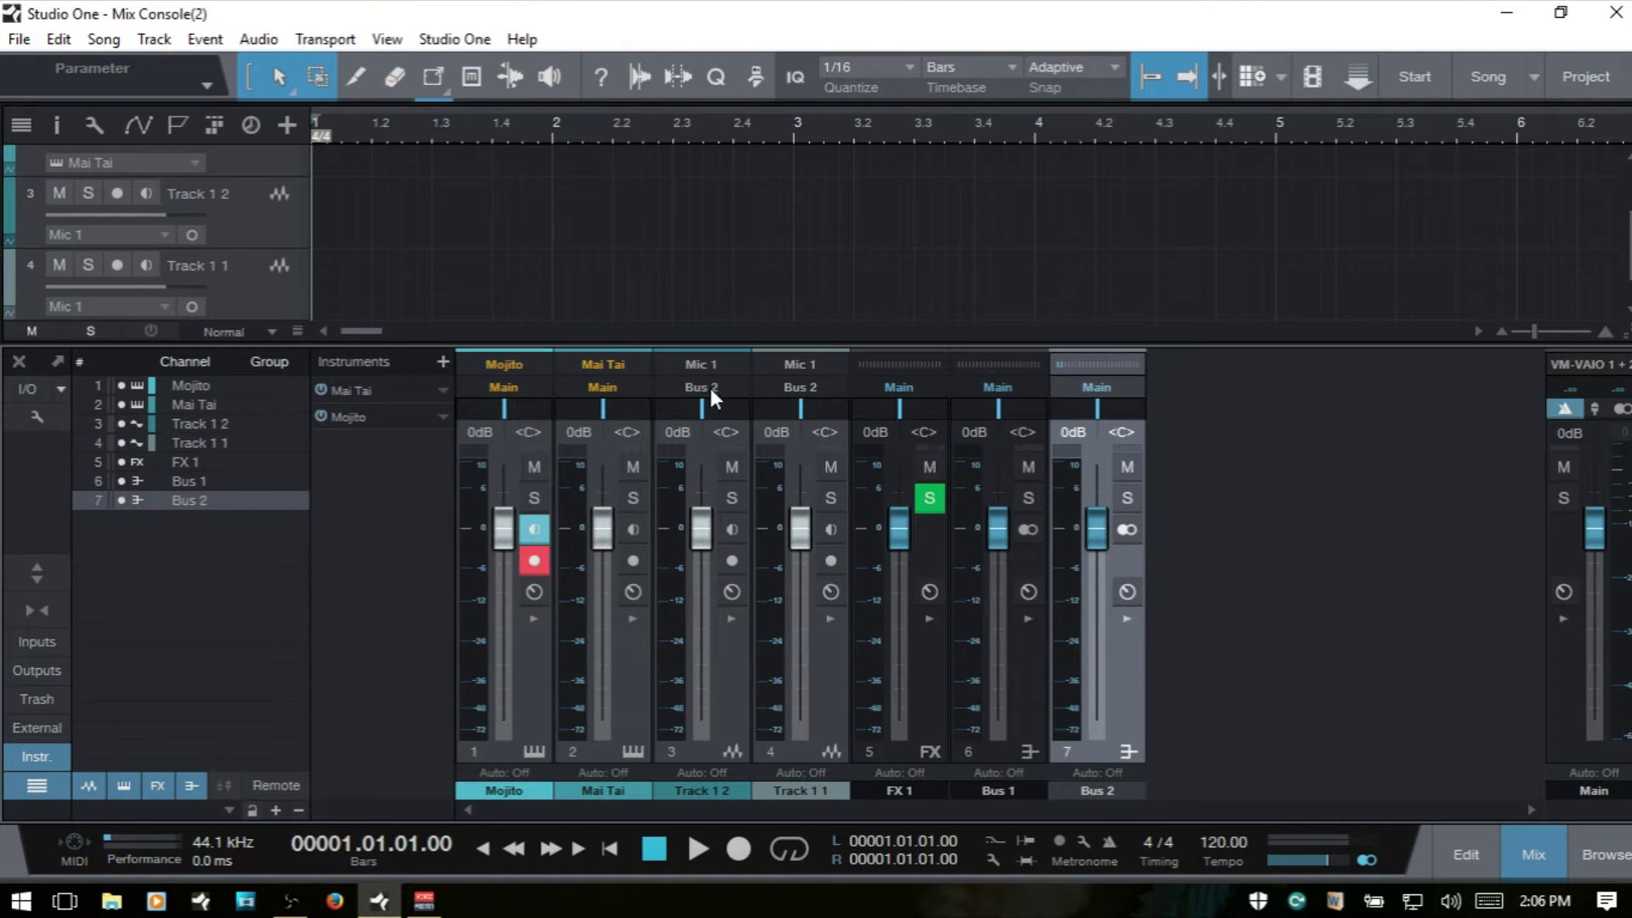
{"action": "right_click", "coordinate": [1114, 678]}
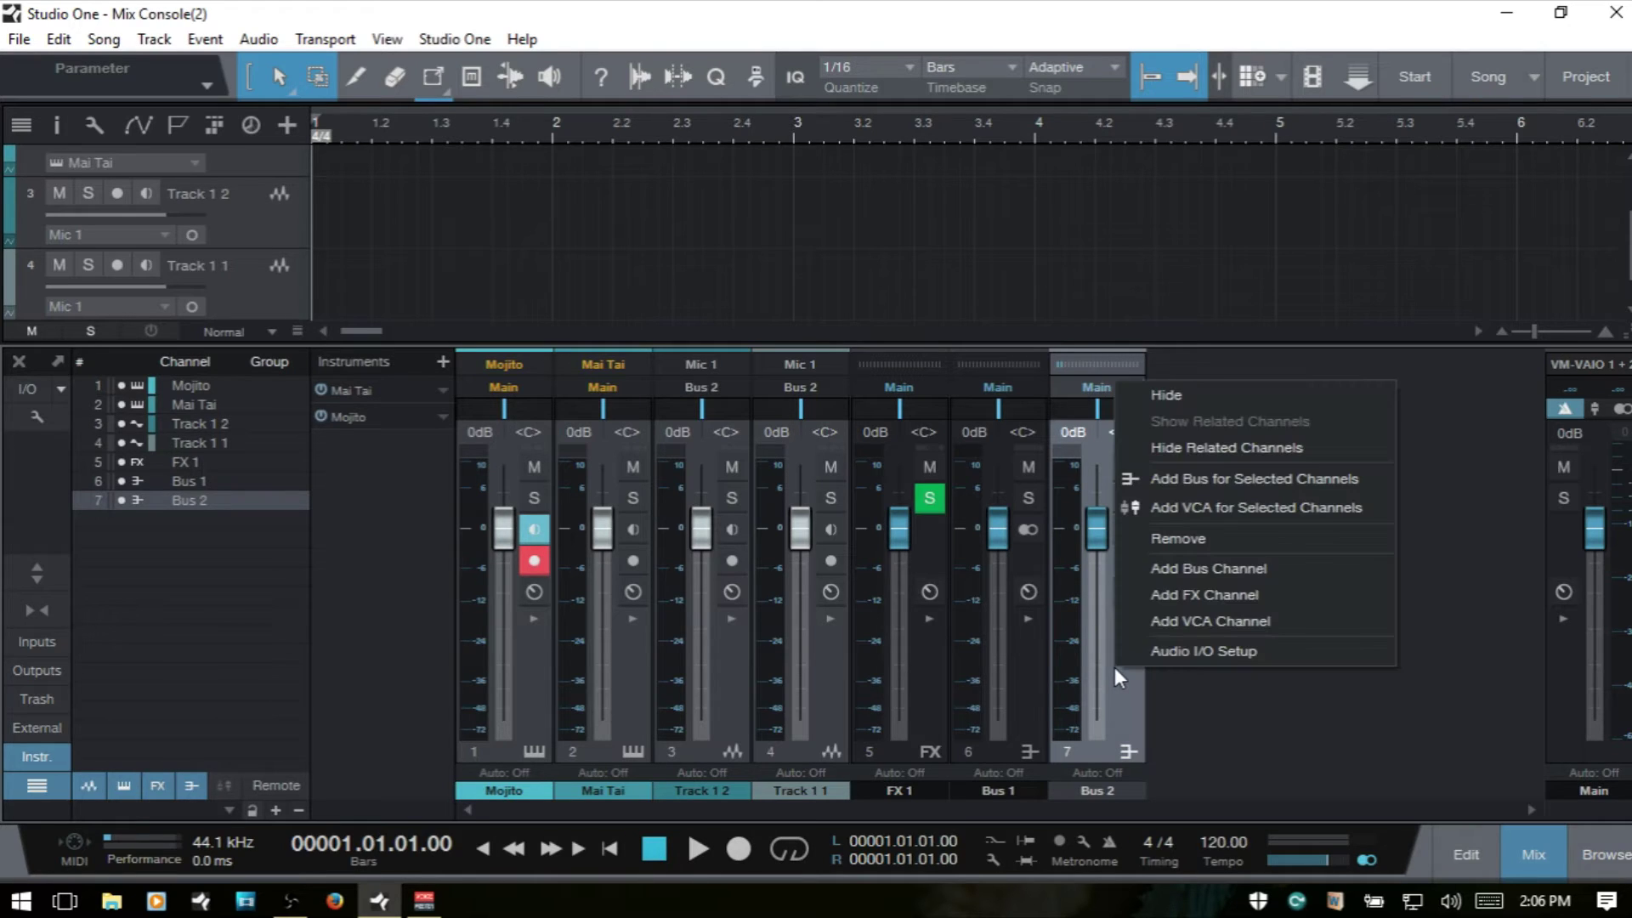
{"action": "left_click", "coordinate": [1170, 541]}
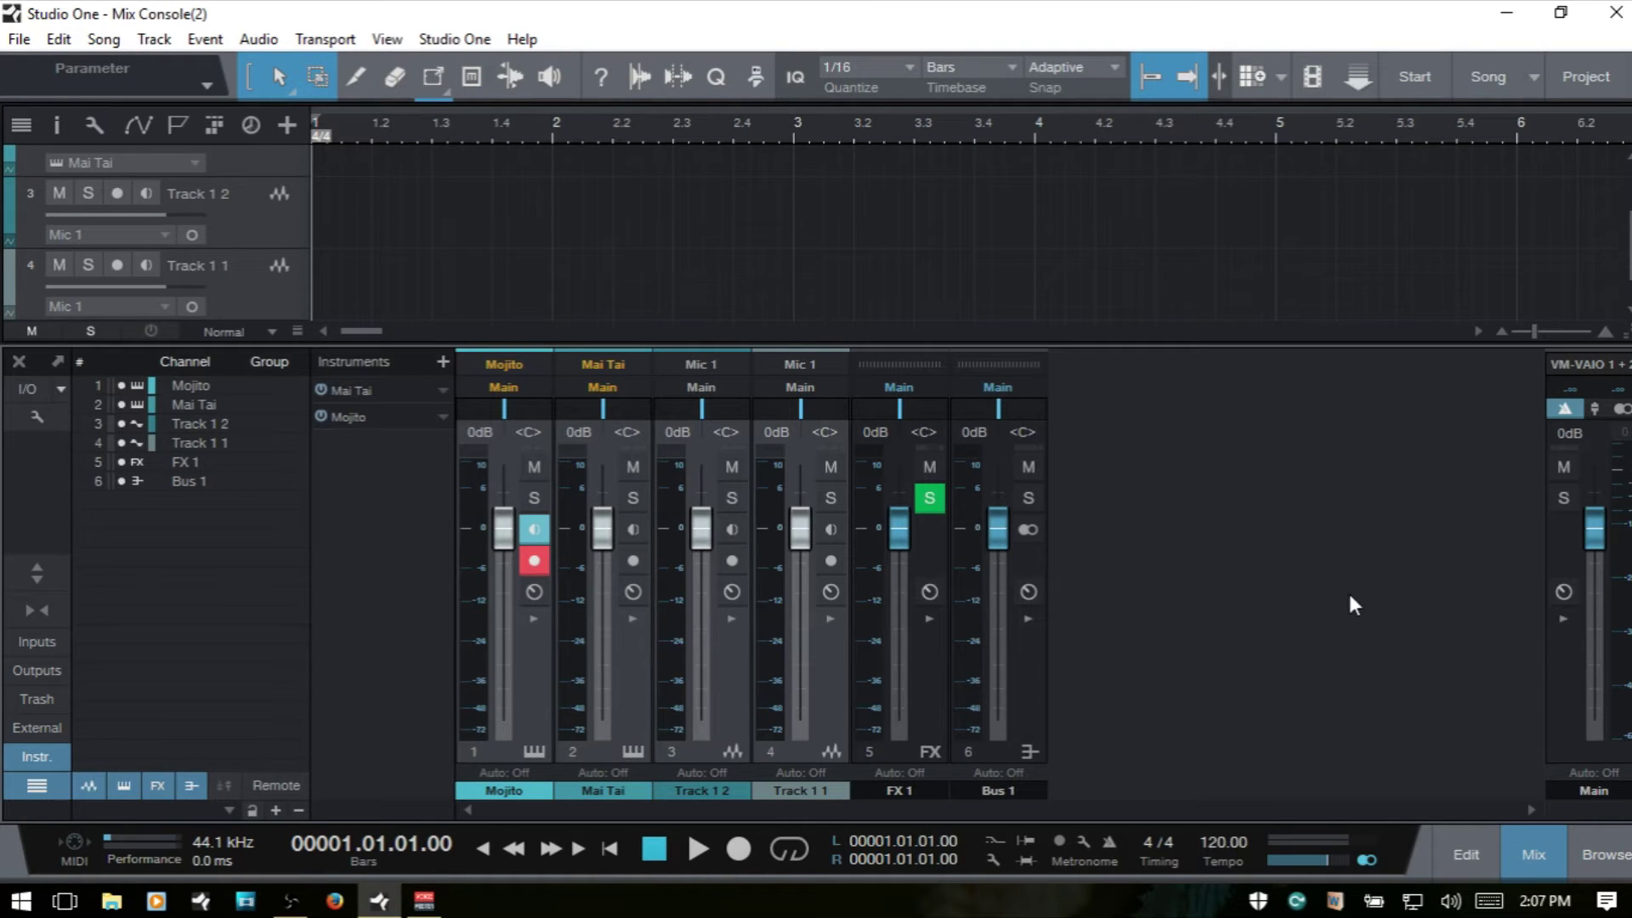
- Show the input channels in the mix console, expand and collapse the Stereo input's inserts, and hide the inputs again
{"action": "left_click", "coordinate": [34, 643]}
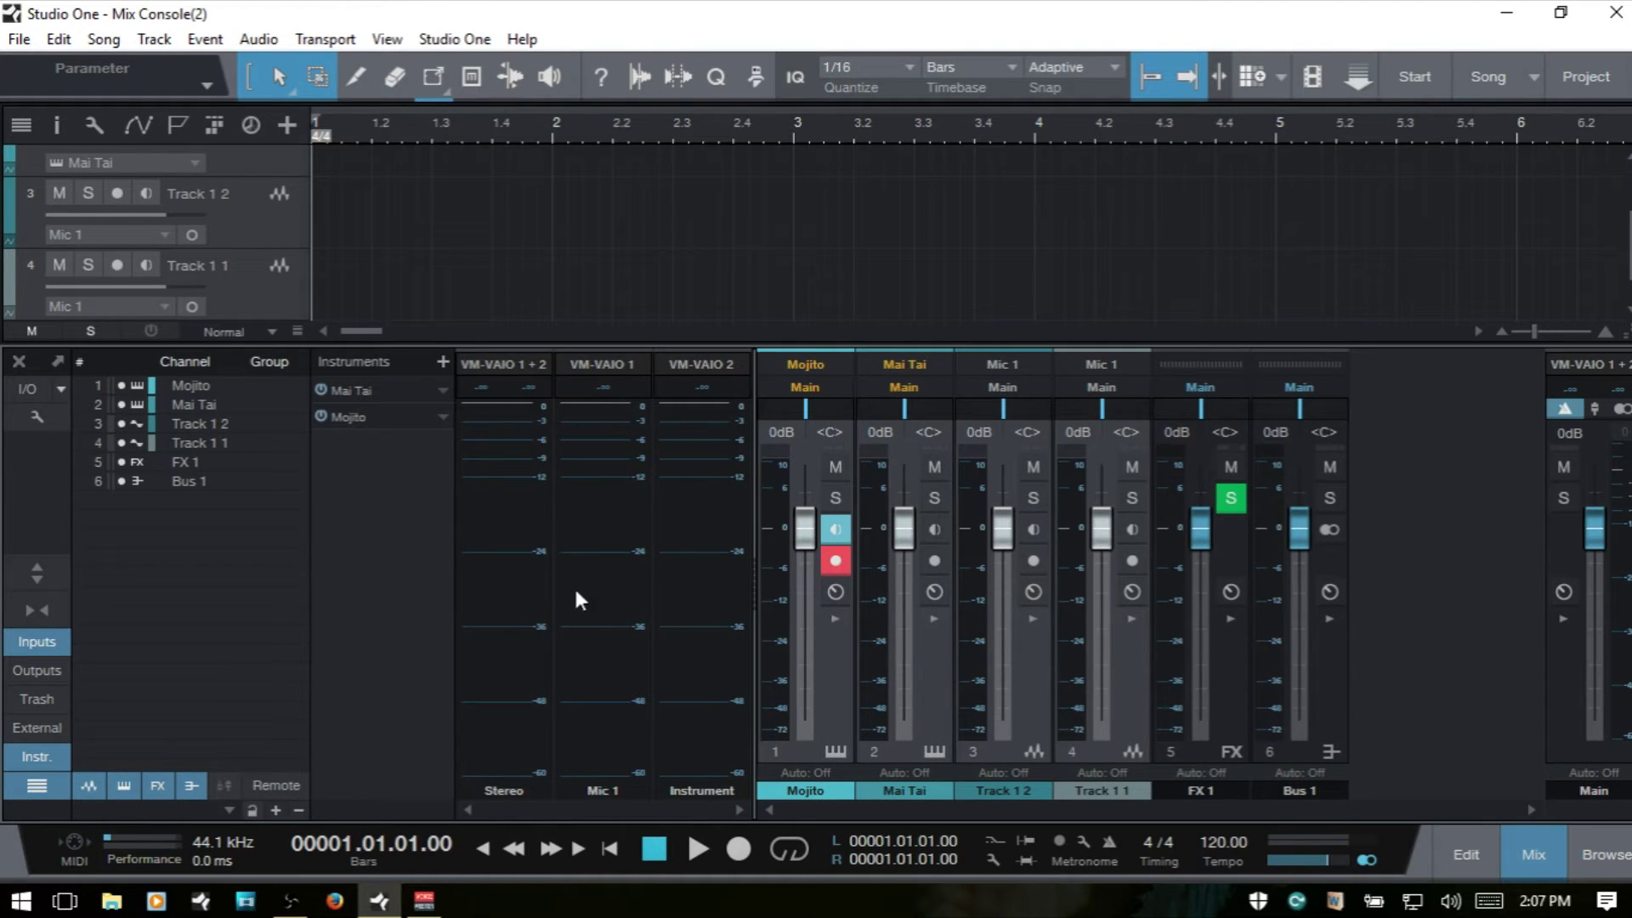
{"action": "mouse_move", "coordinate": [625, 605]}
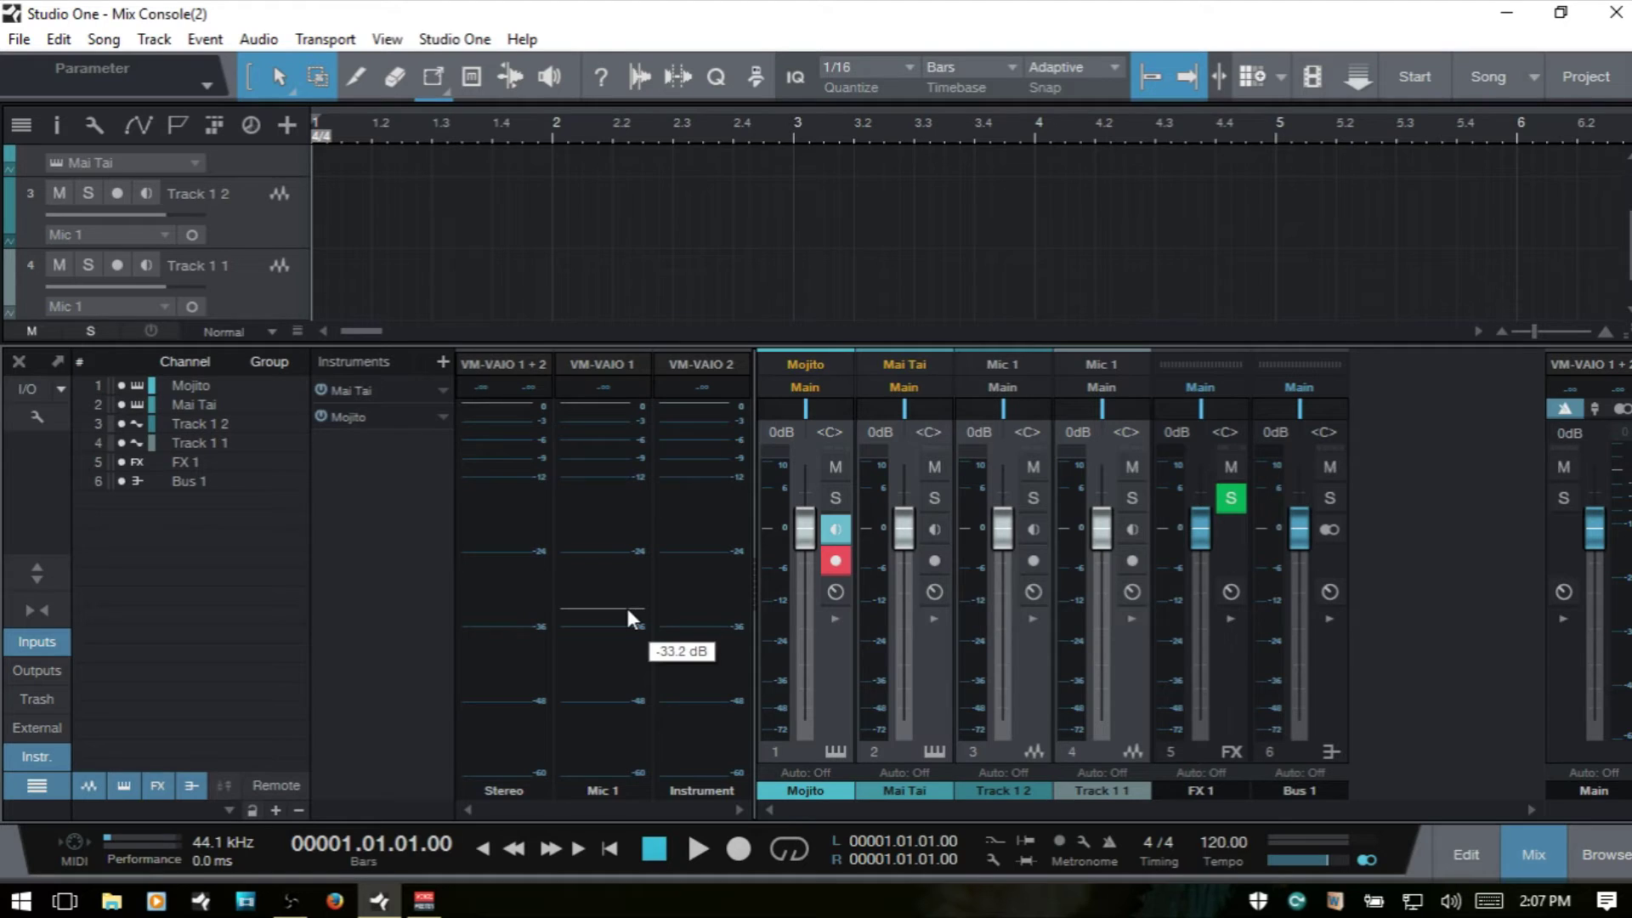
{"action": "left_click_drag", "start_coordinate": [626, 605], "coordinate": [596, 386]}
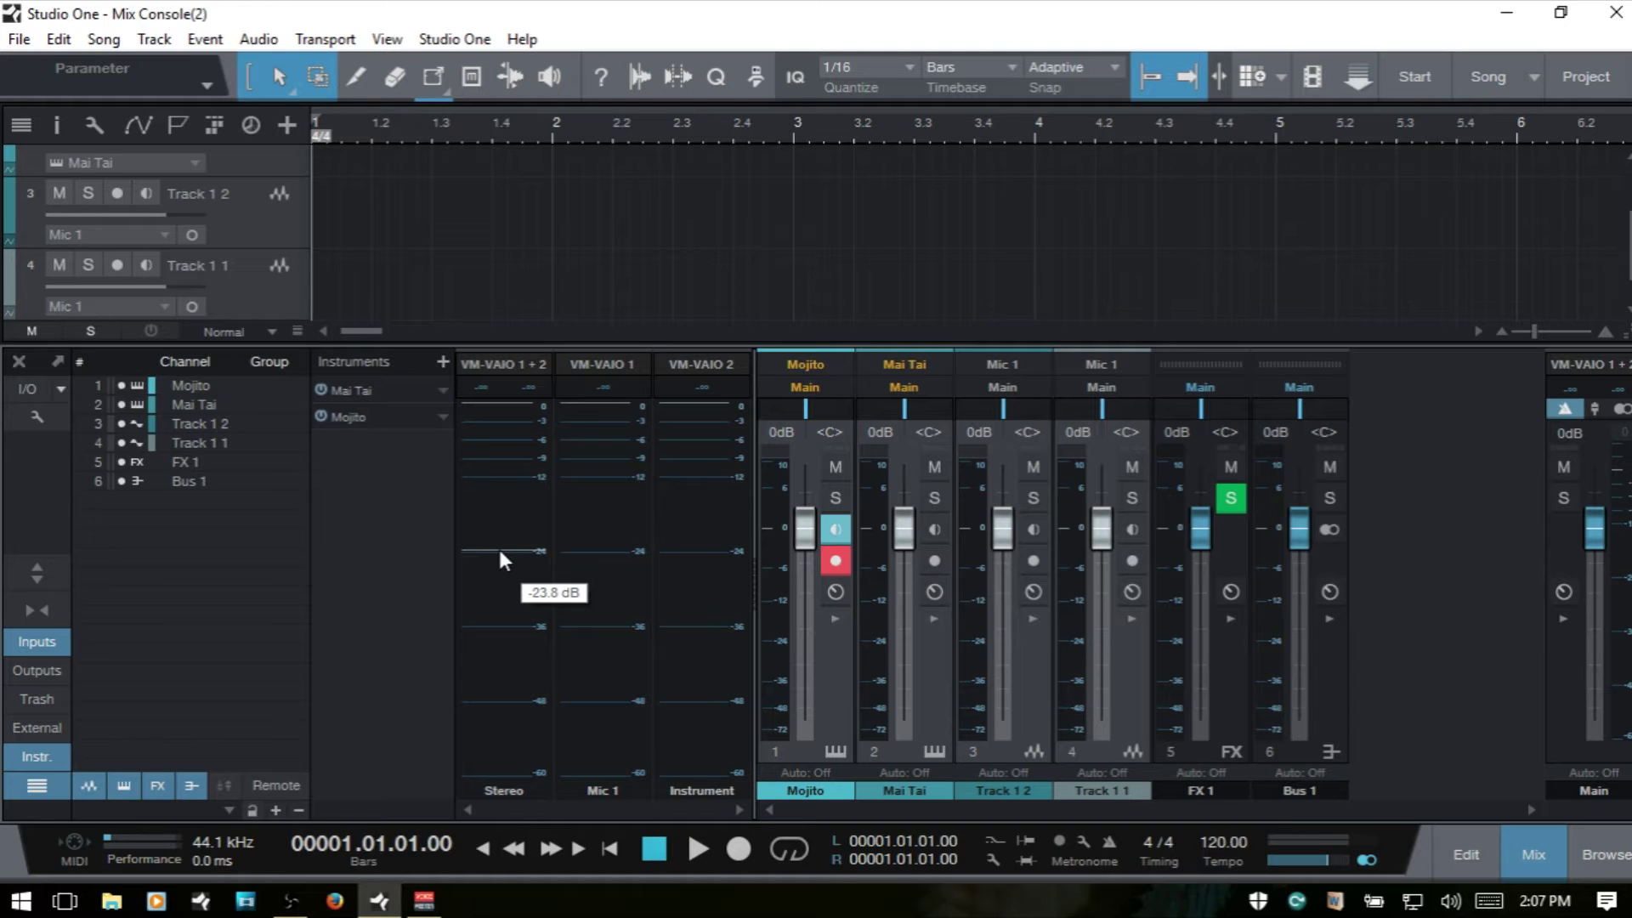
{"action": "left_click", "coordinate": [500, 553]}
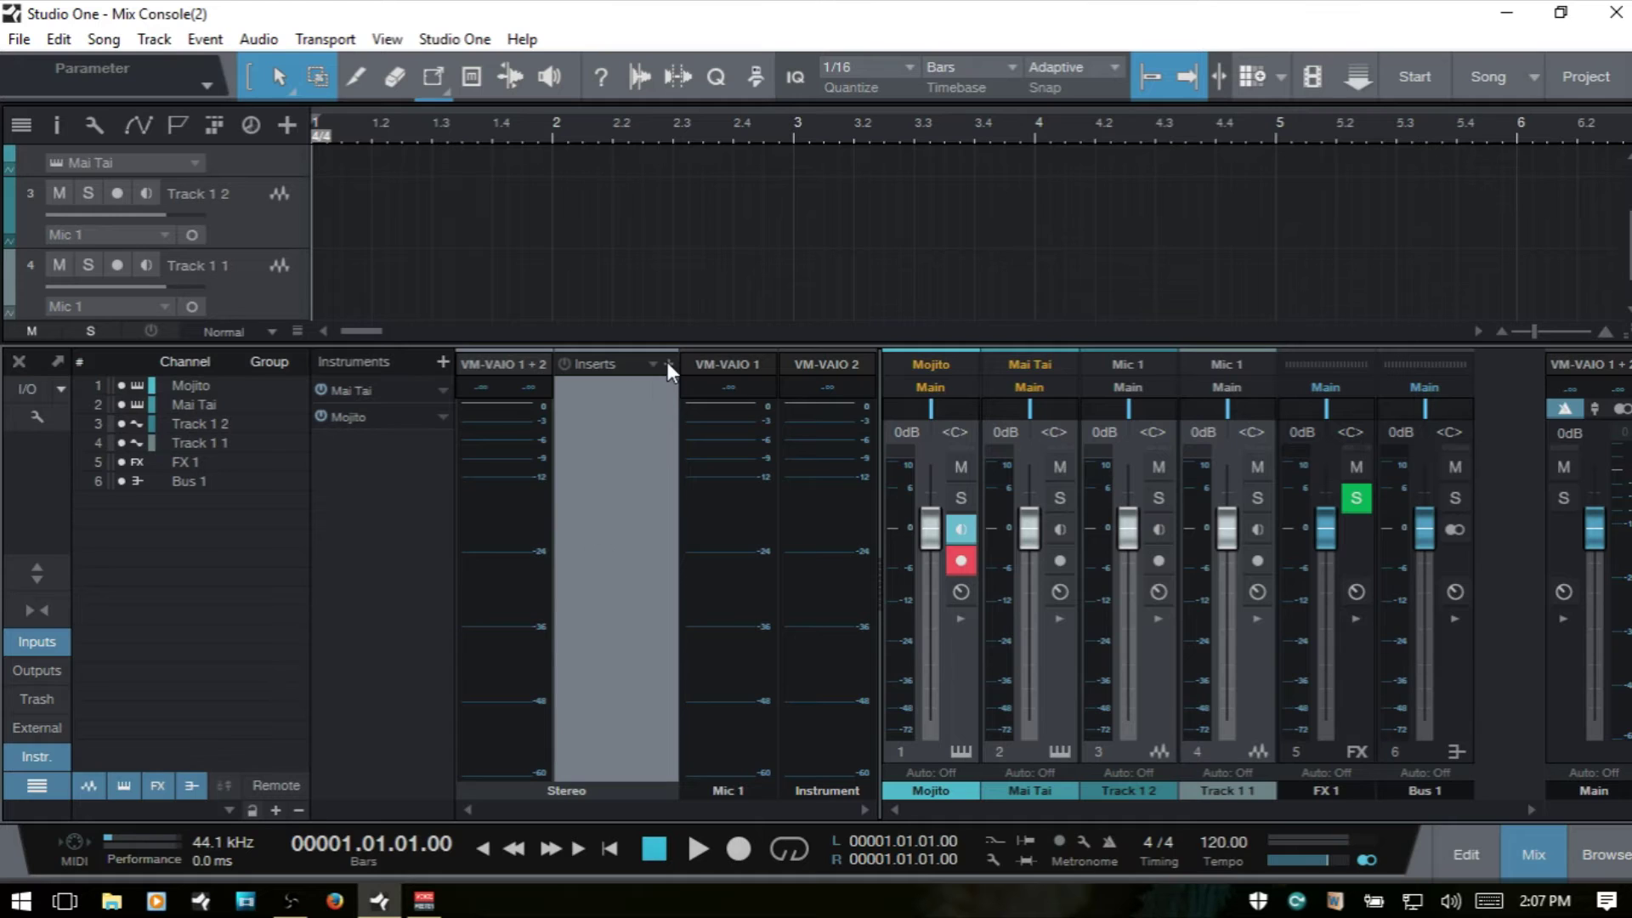
{"action": "mouse_move", "coordinate": [498, 582]}
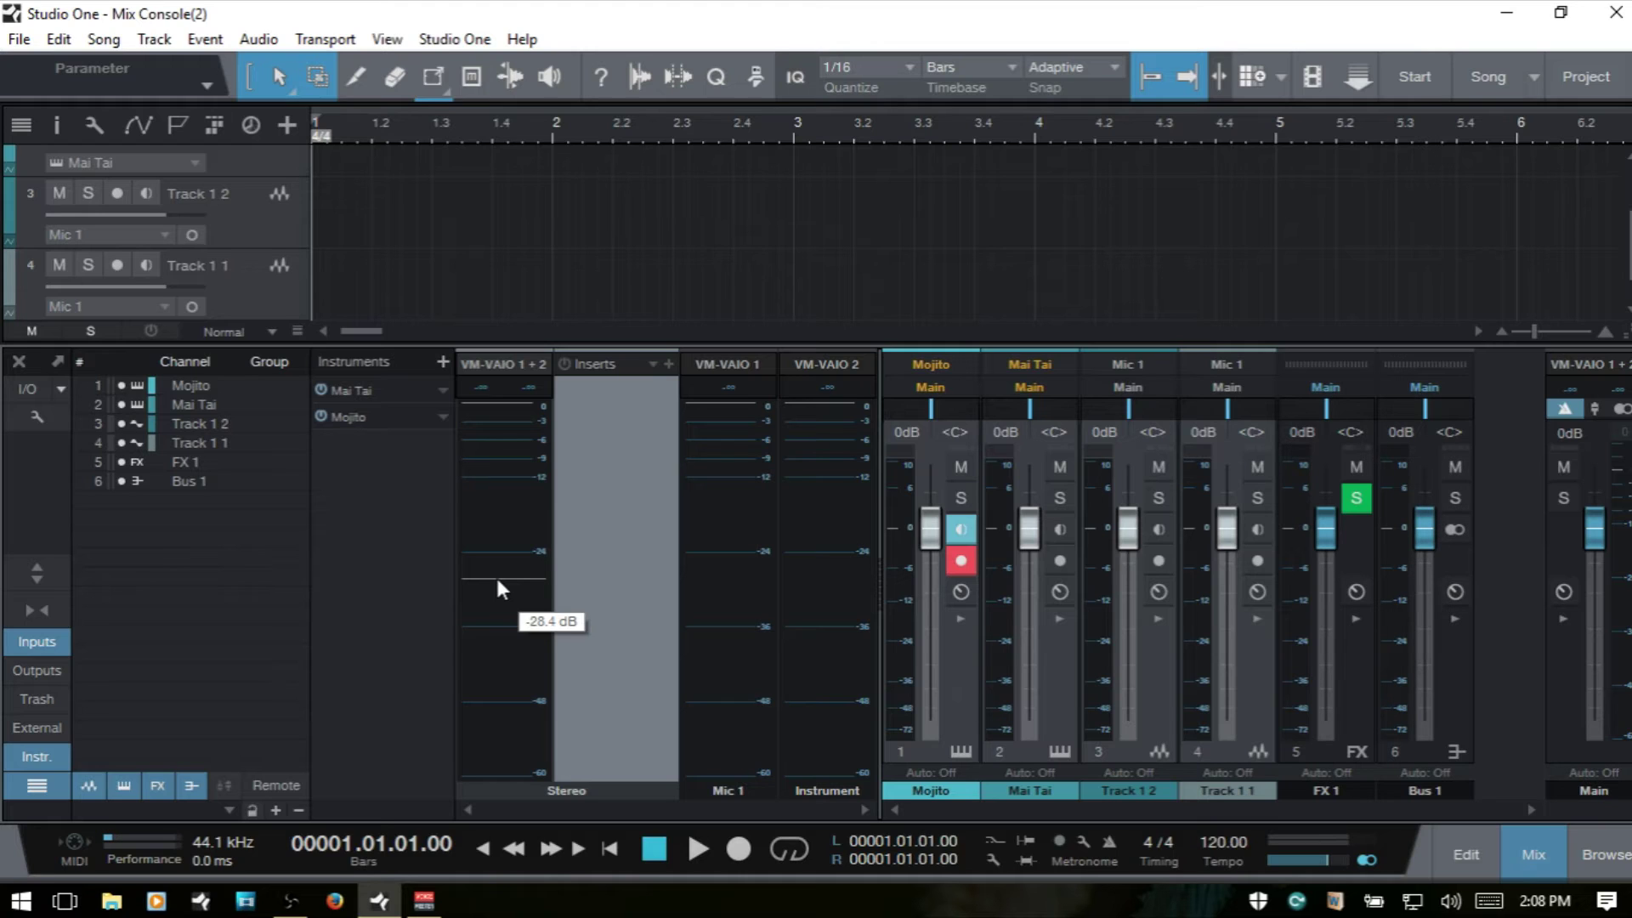
{"action": "left_click", "coordinate": [496, 575]}
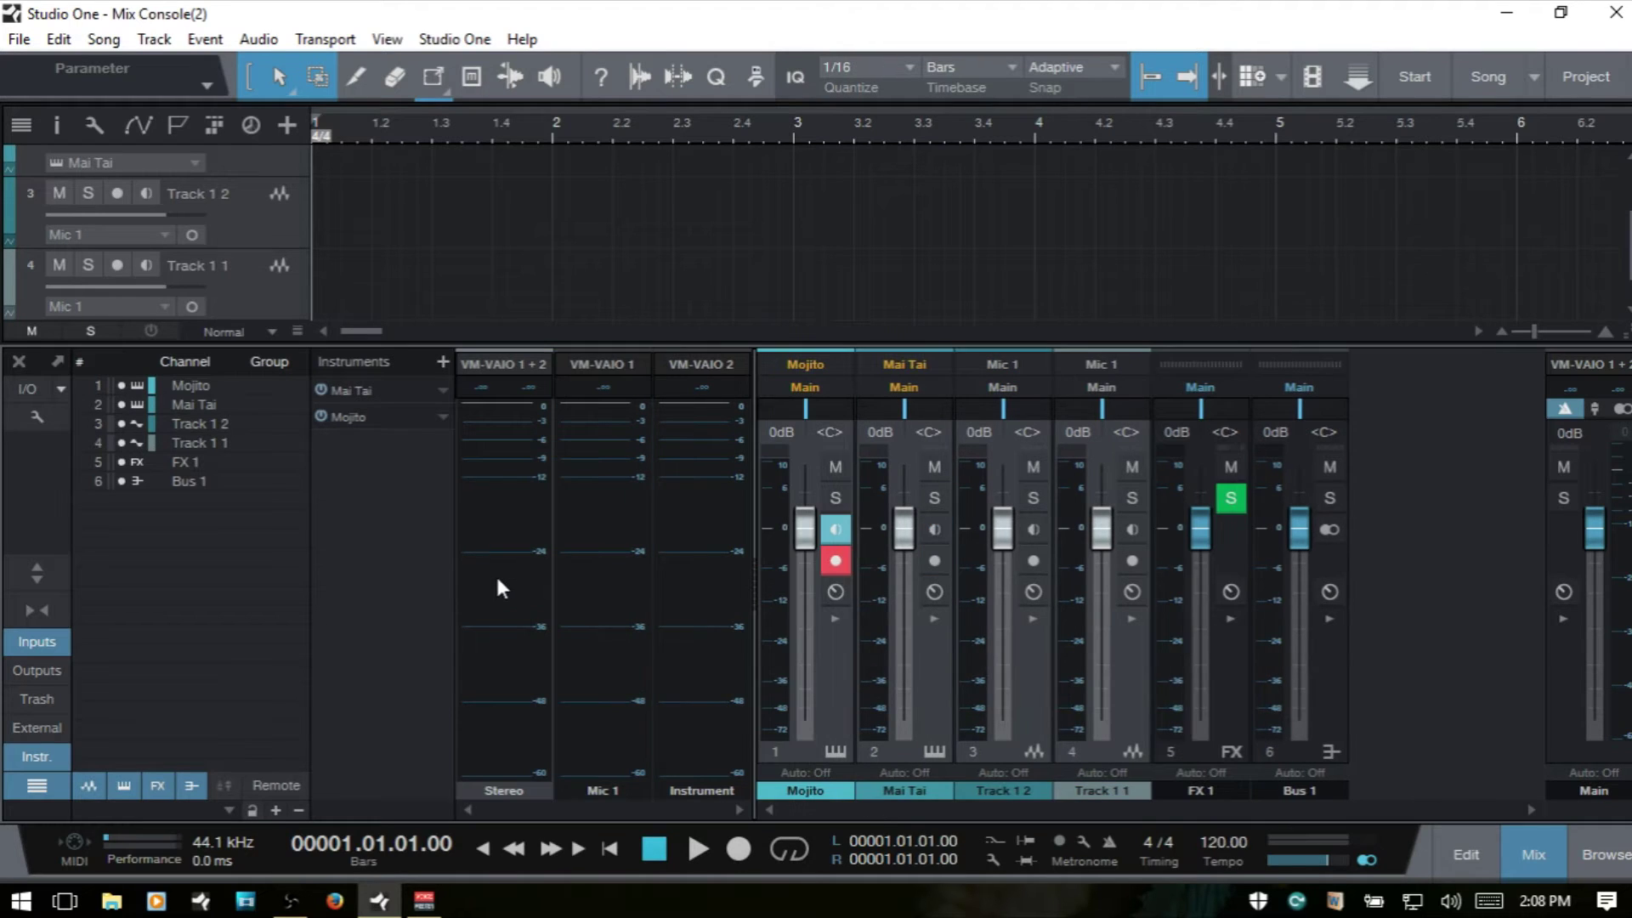
{"action": "left_click", "coordinate": [37, 641]}
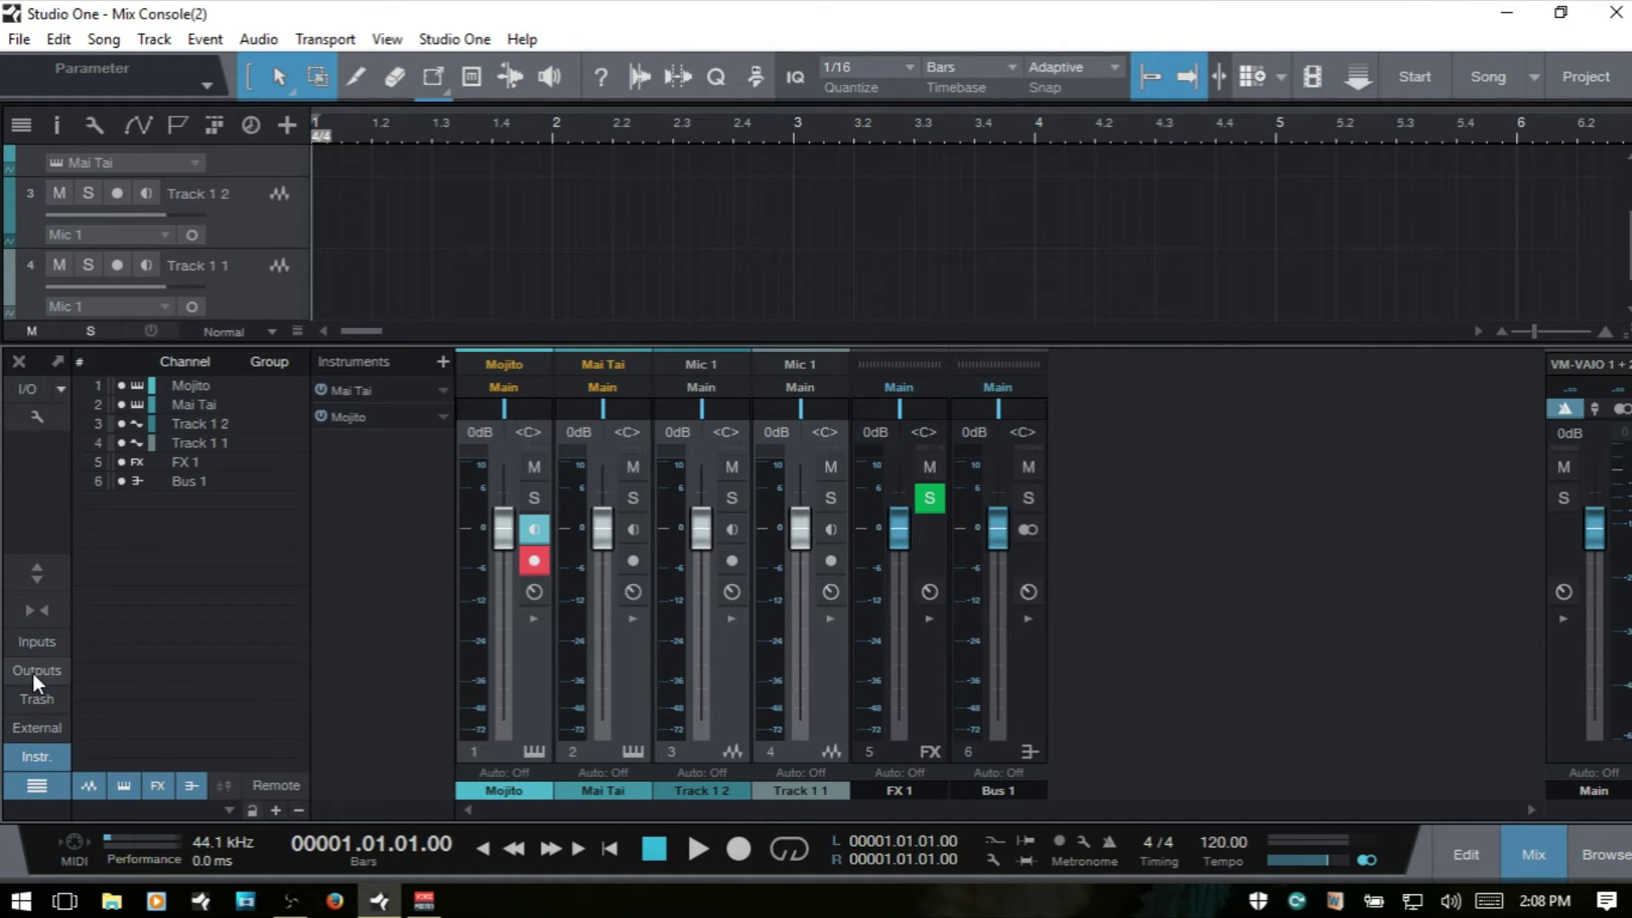
- Check the output channels and the Main output strip in the mix console
{"action": "left_click", "coordinate": [32, 672]}
{"action": "left_click_drag", "start_coordinate": [1590, 403], "coordinate": [1594, 462]}
{"action": "left_click", "coordinate": [1595, 468], "text": "ctrl"}
- Examine the input assignments in the song's Audio I/O Setup and cancel the setup dialog
{"action": "left_click", "coordinate": [222, 842]}
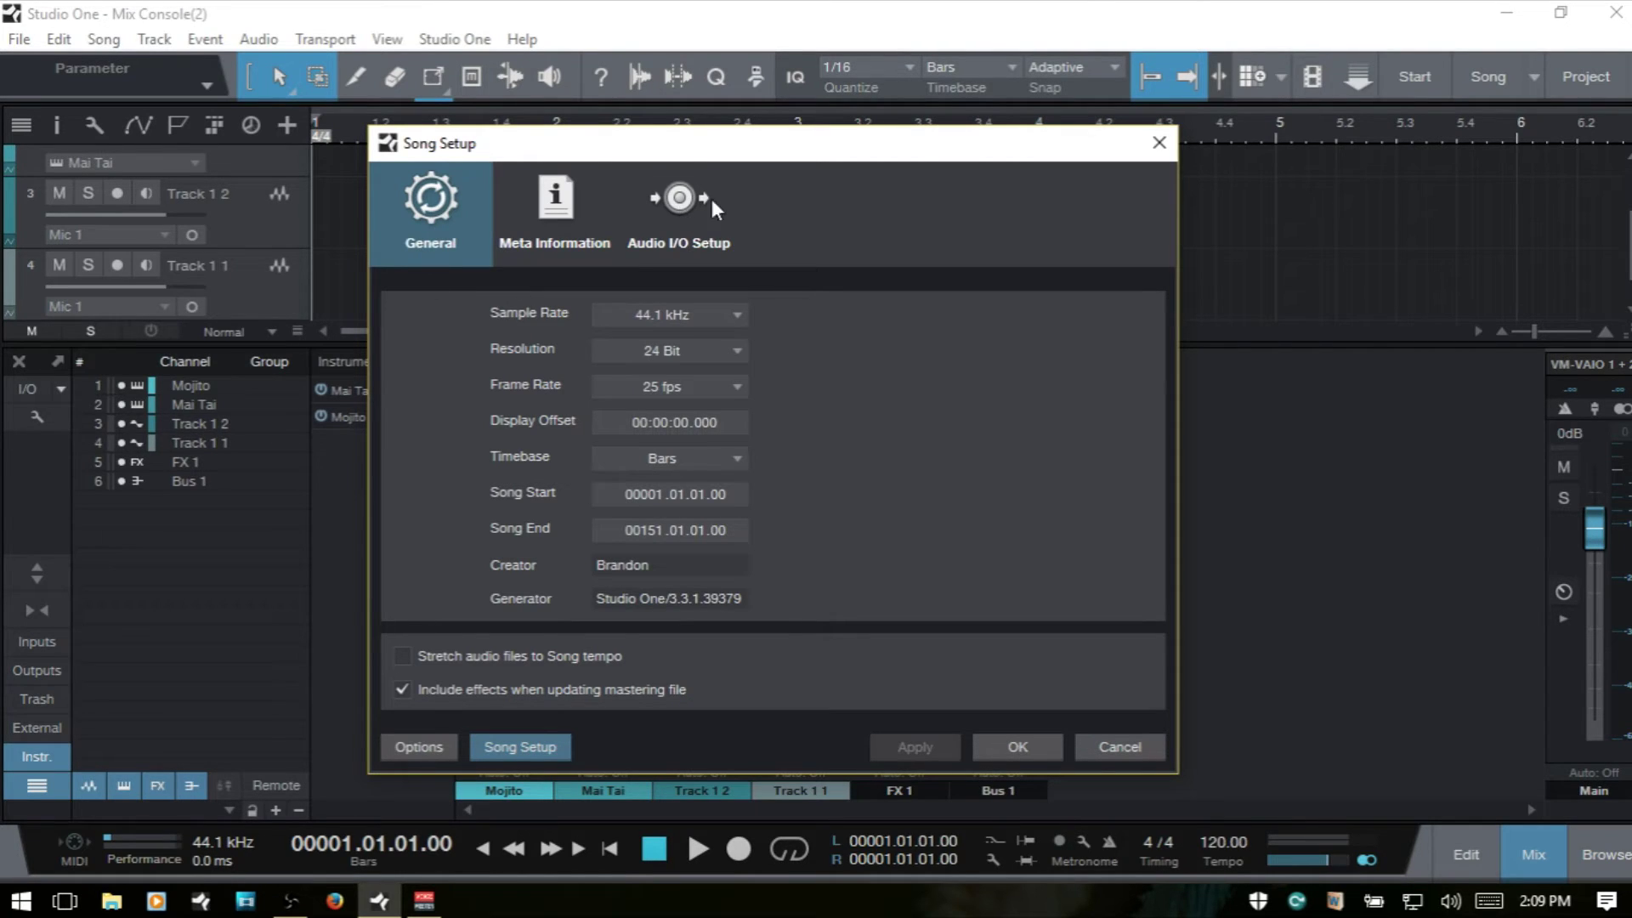
{"action": "left_click", "coordinate": [680, 200]}
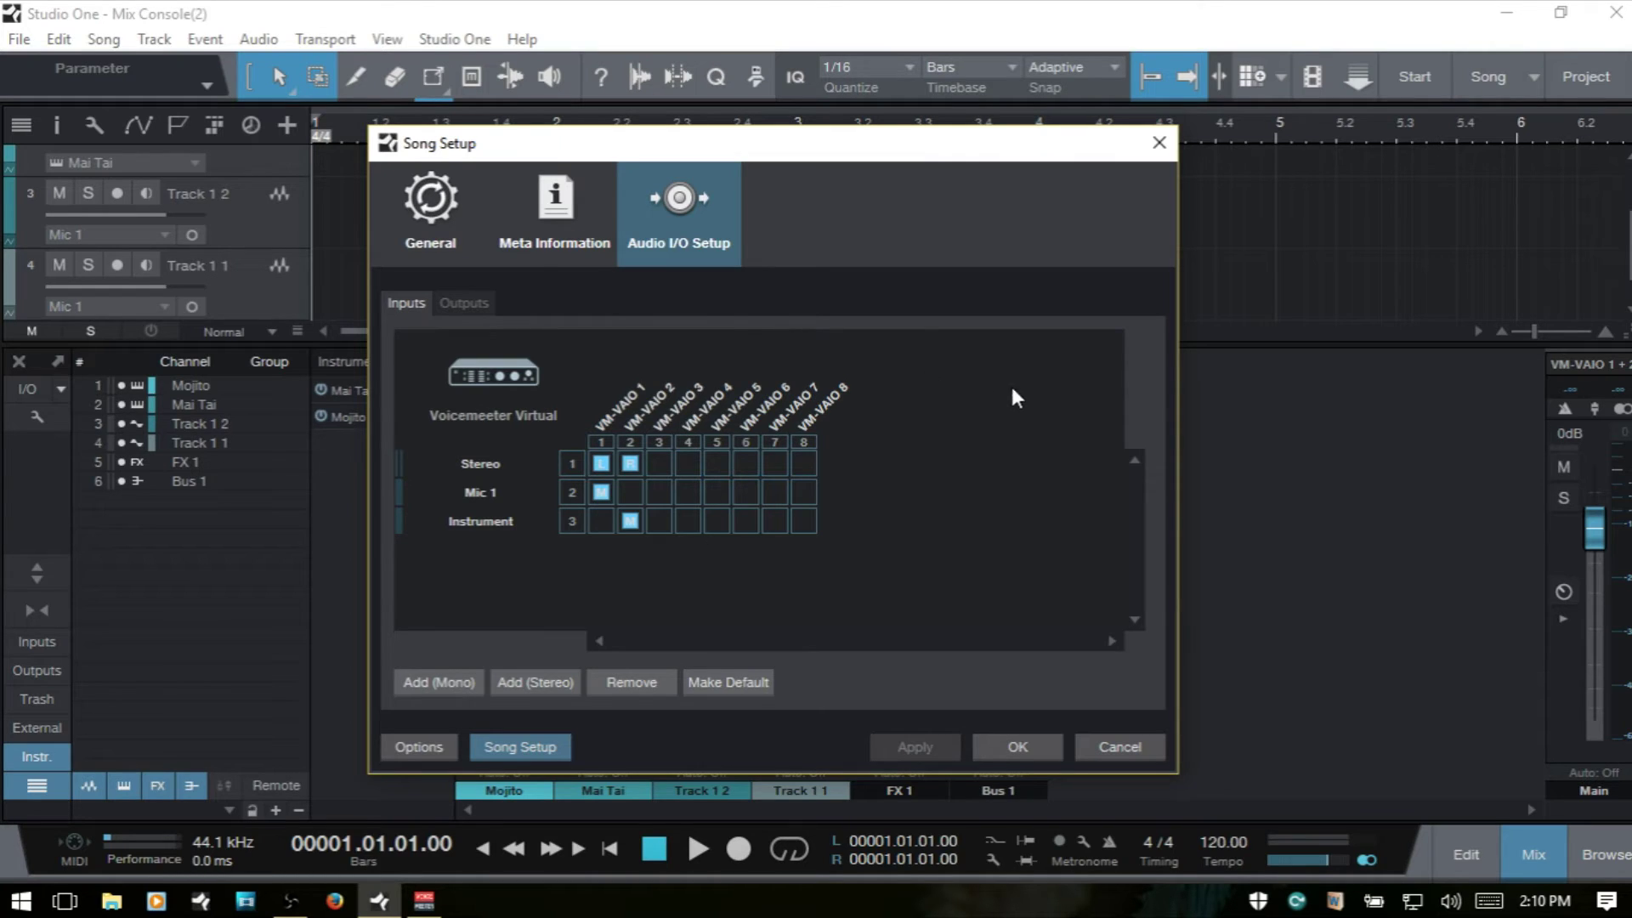
{"action": "left_click", "coordinate": [1129, 745]}
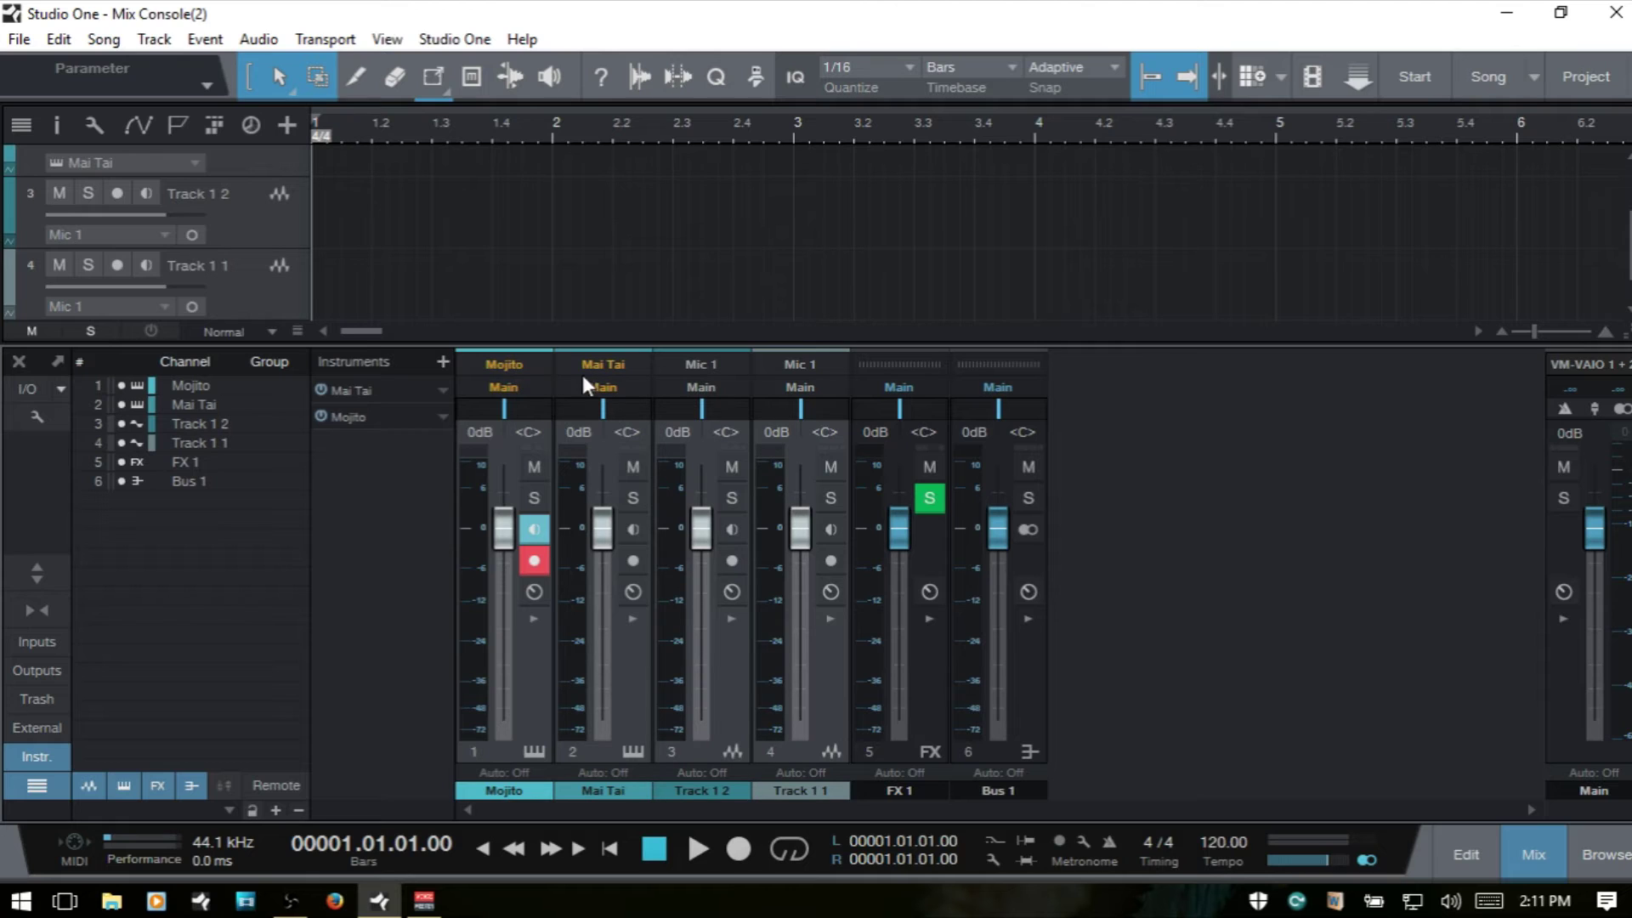
- Open the Mojito and Mai Tai instrument windows from their mixer channels, closing each one after viewing it
{"action": "left_click", "coordinate": [507, 364]}
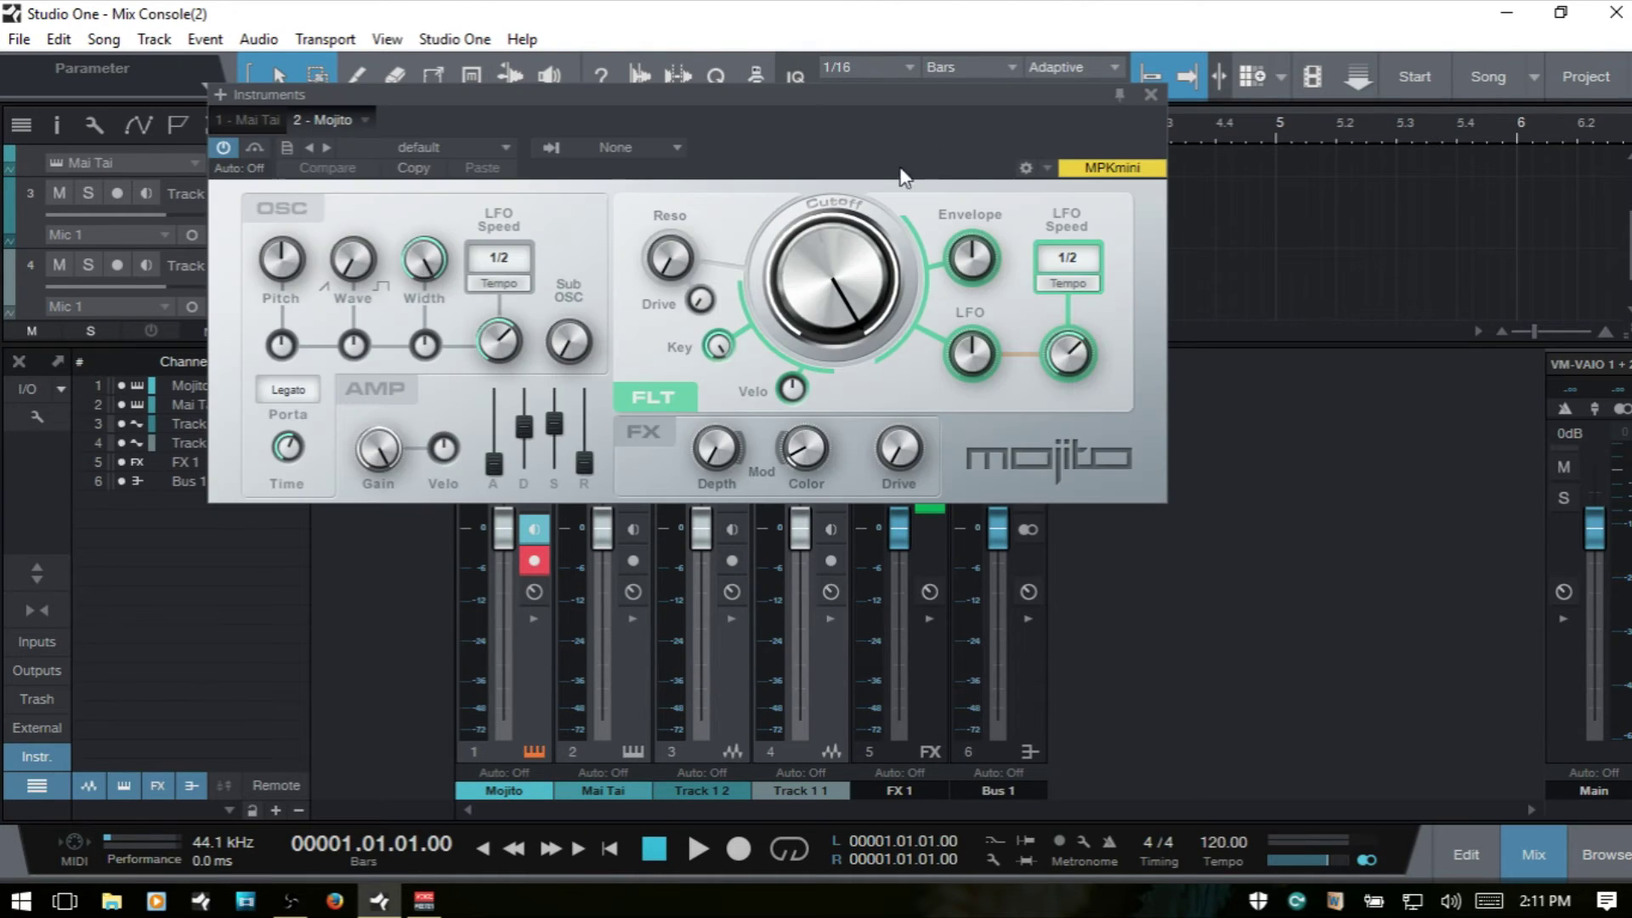
{"action": "left_click", "coordinate": [1151, 93]}
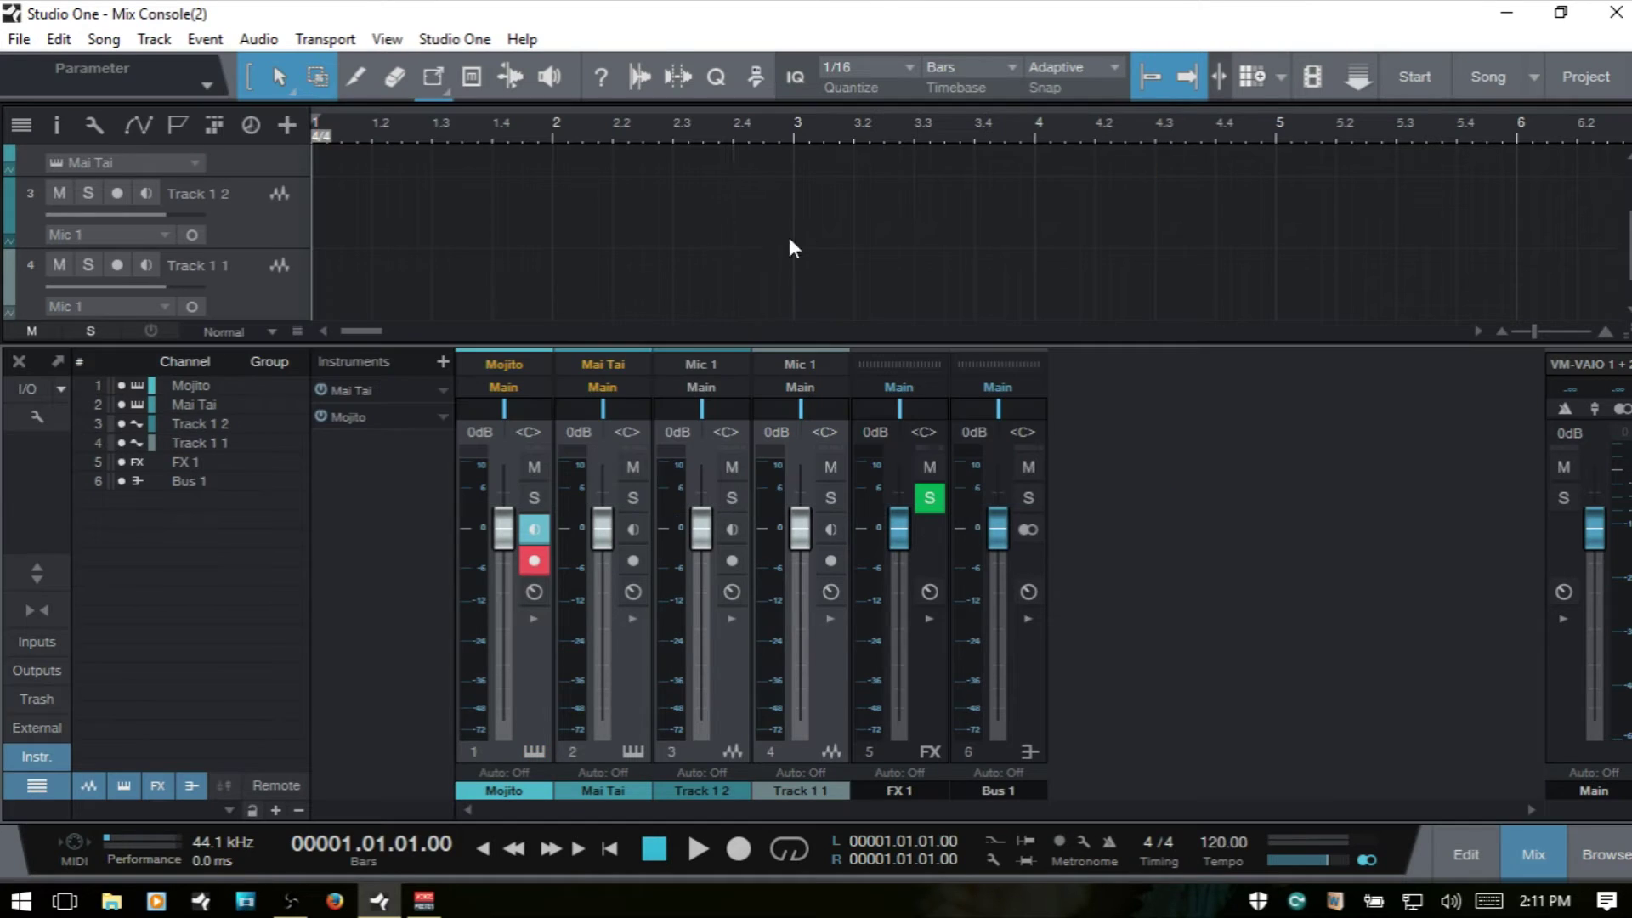
{"action": "left_click", "coordinate": [607, 362]}
{"action": "left_click", "coordinate": [1423, 95]}
- Look through Track 1 2's input source choices, open Audio I/O Setup from there and close it without changes
{"action": "left_click", "coordinate": [696, 360]}
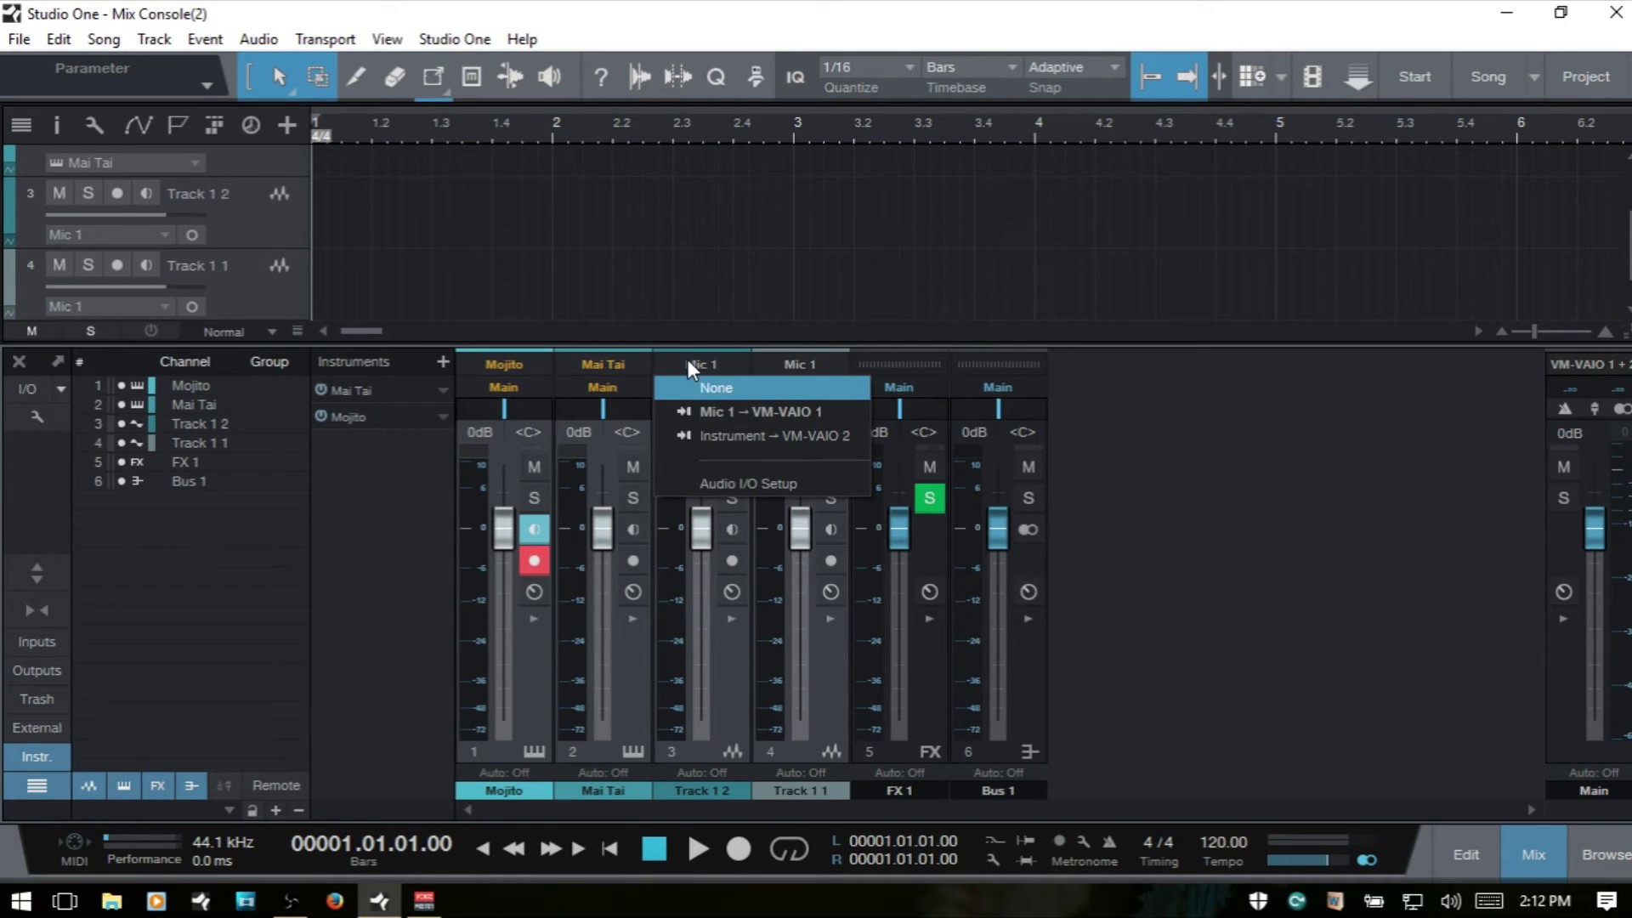
{"action": "left_click", "coordinate": [744, 483]}
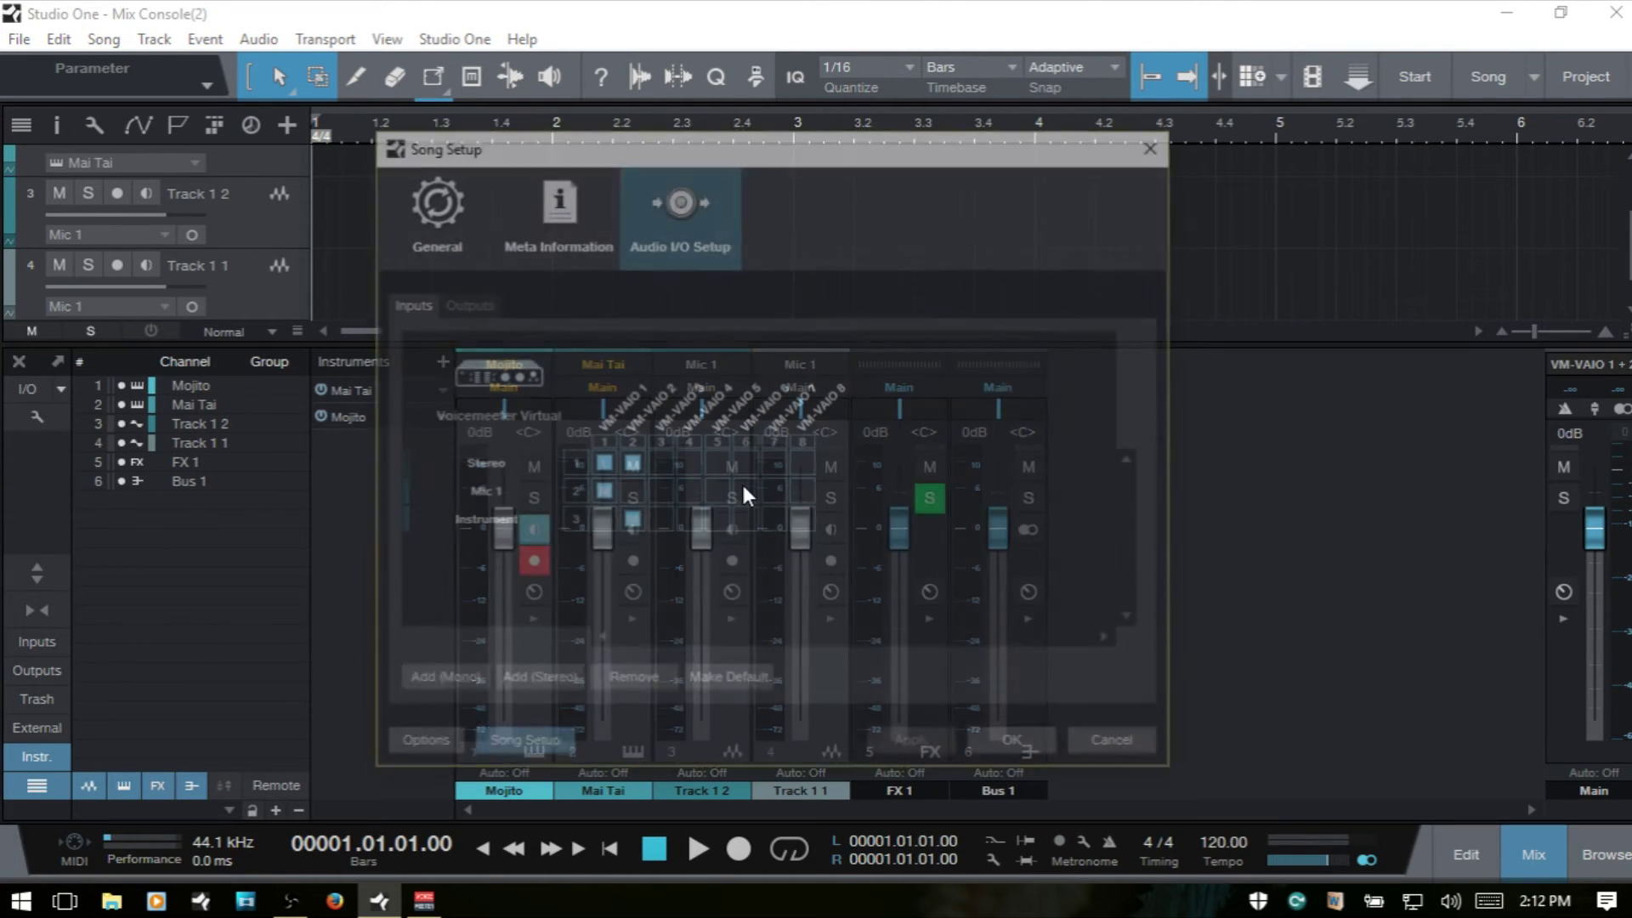
{"action": "left_click", "coordinate": [1159, 146]}
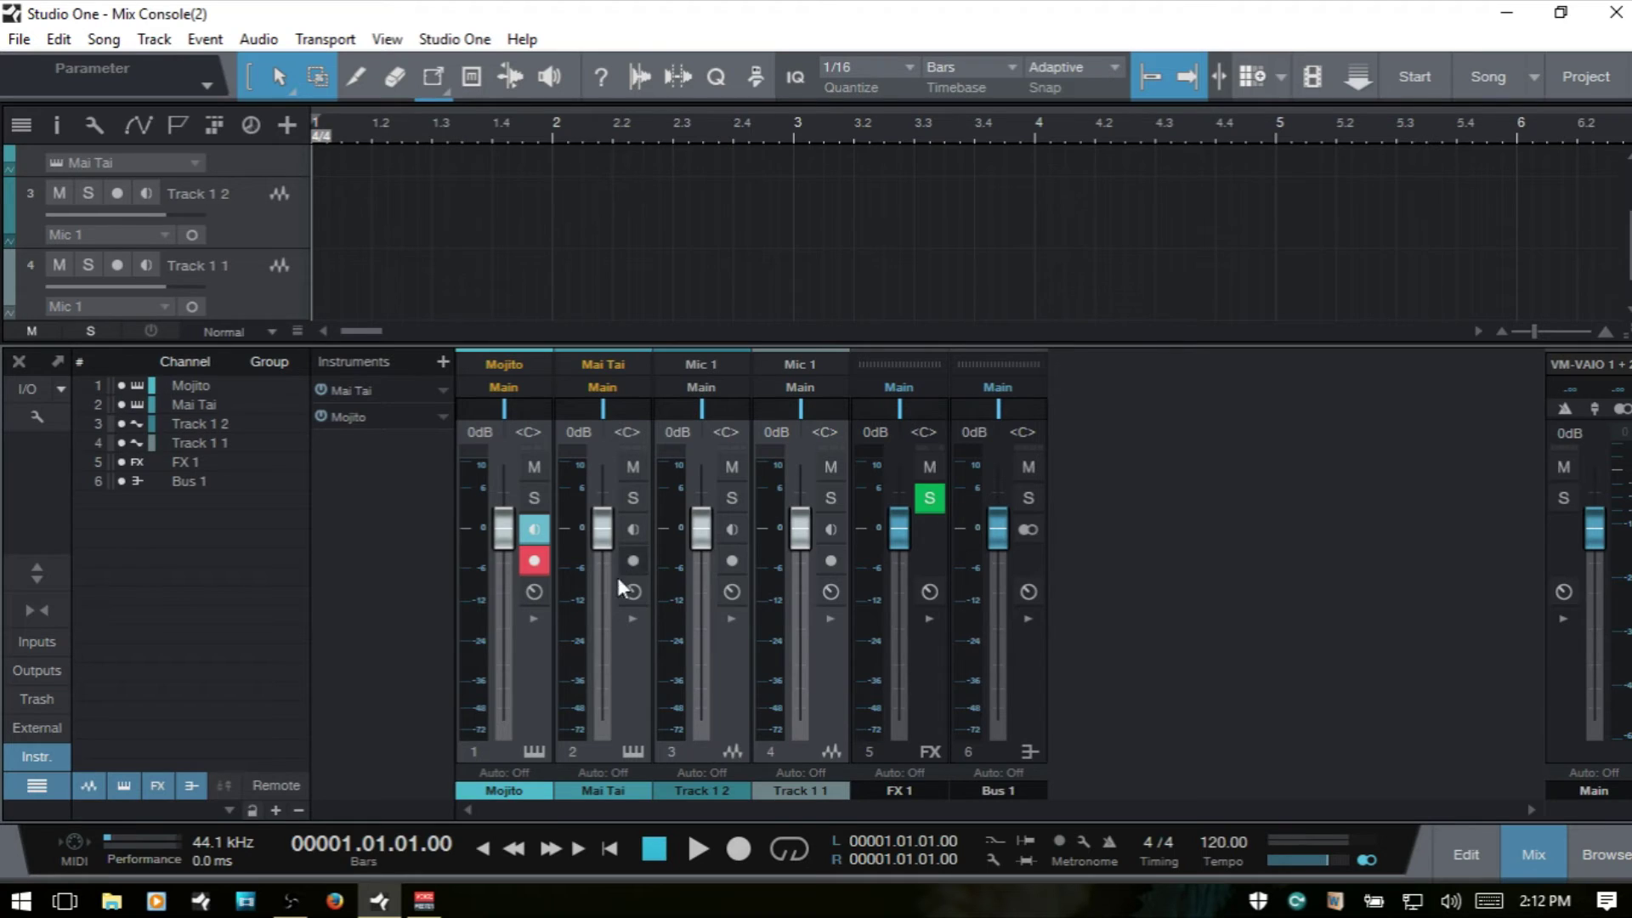
- Select the Mojito channel in the mix console
{"action": "left_click", "coordinate": [531, 682]}
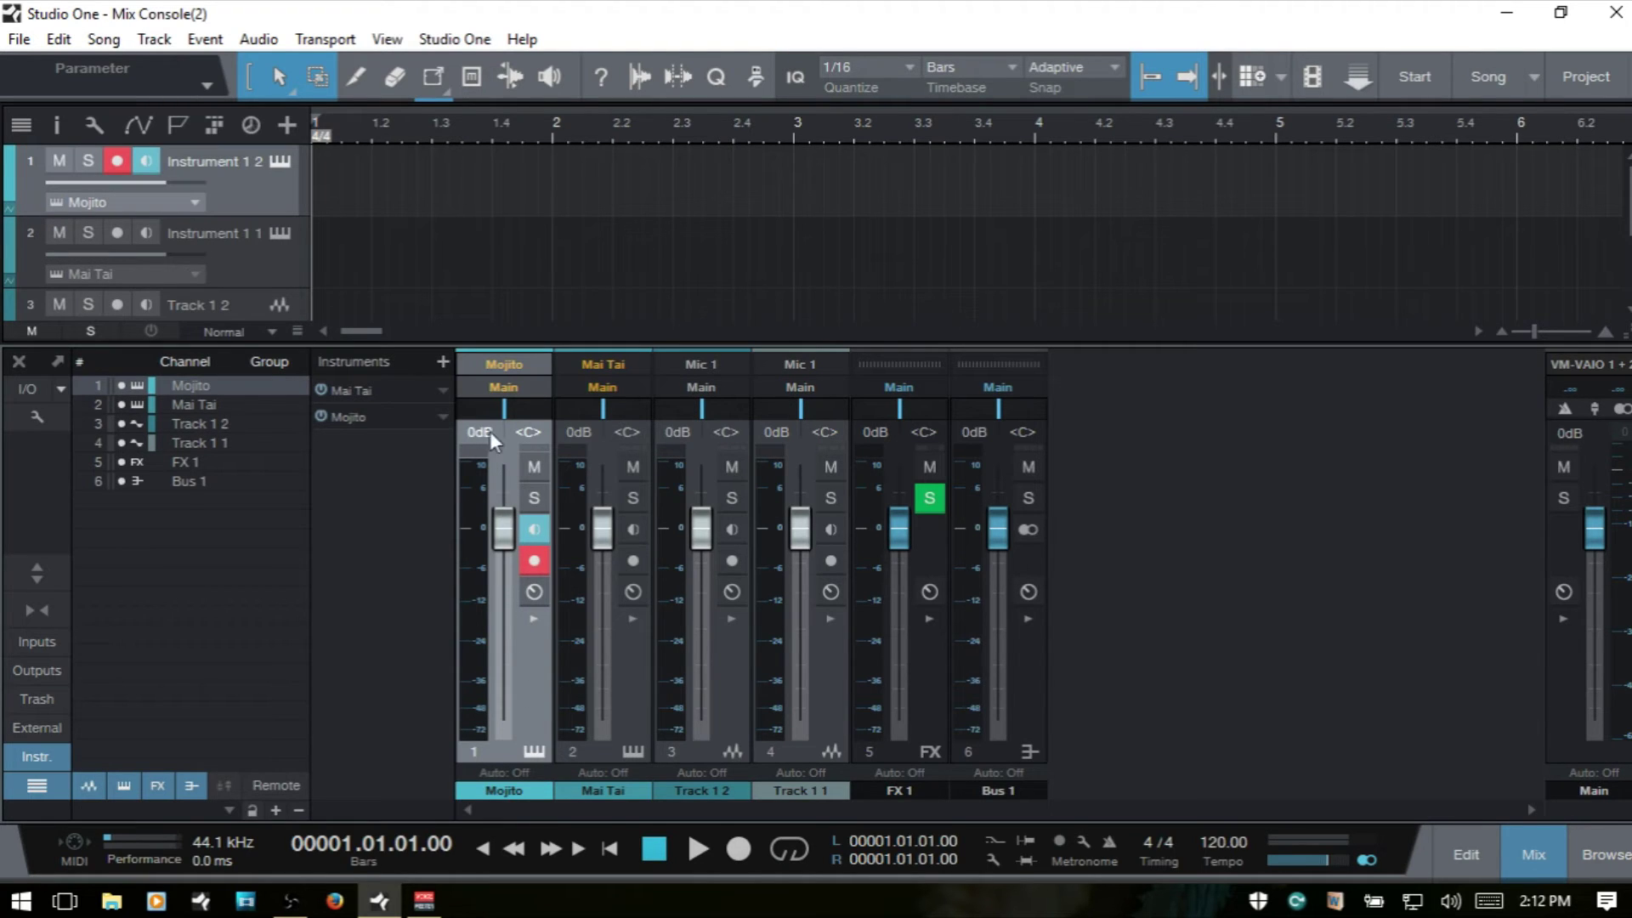
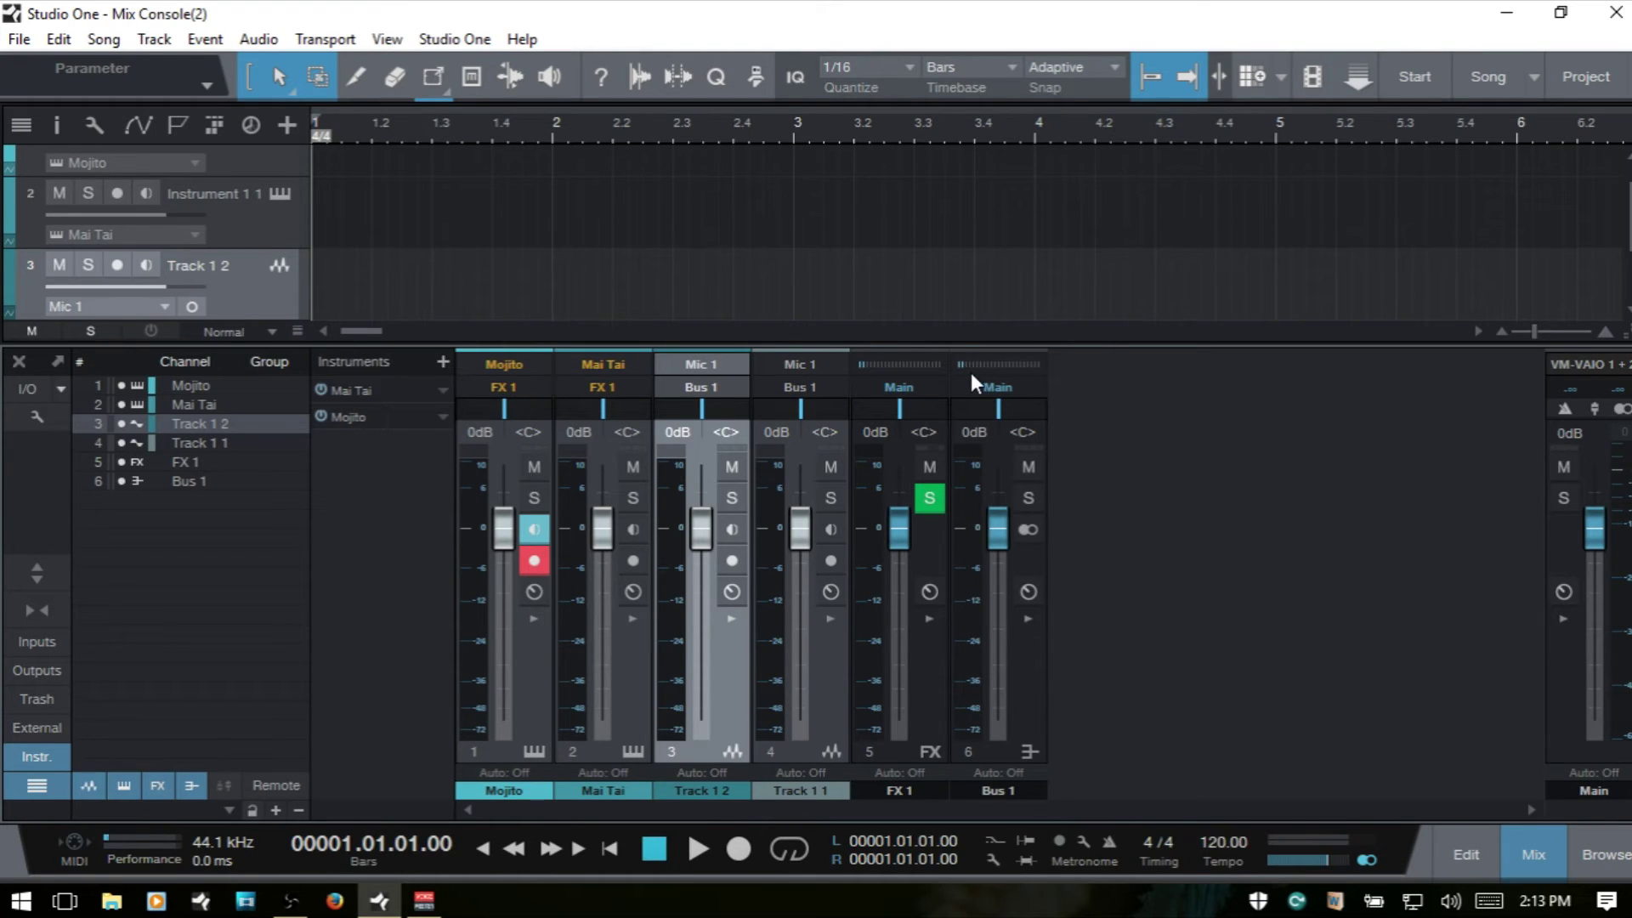
- Jump to the Mojito channel from FX 1's list of routed sources and to Track 1 1 from Bus 1's list
{"action": "left_click", "coordinate": [891, 363]}
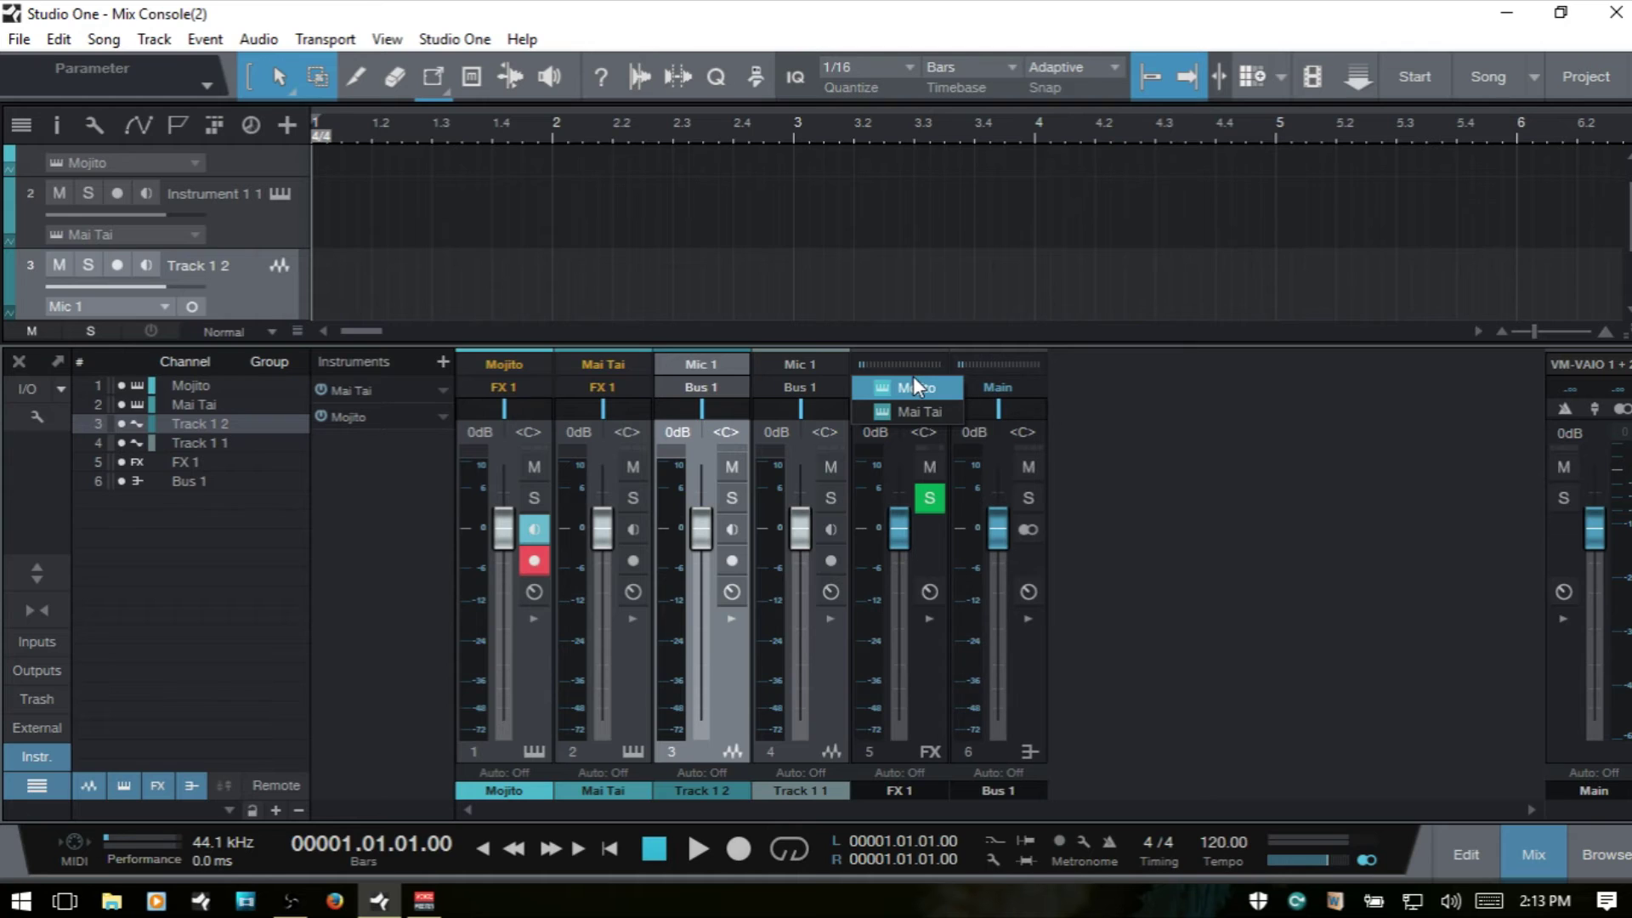
{"action": "left_click", "coordinate": [915, 387]}
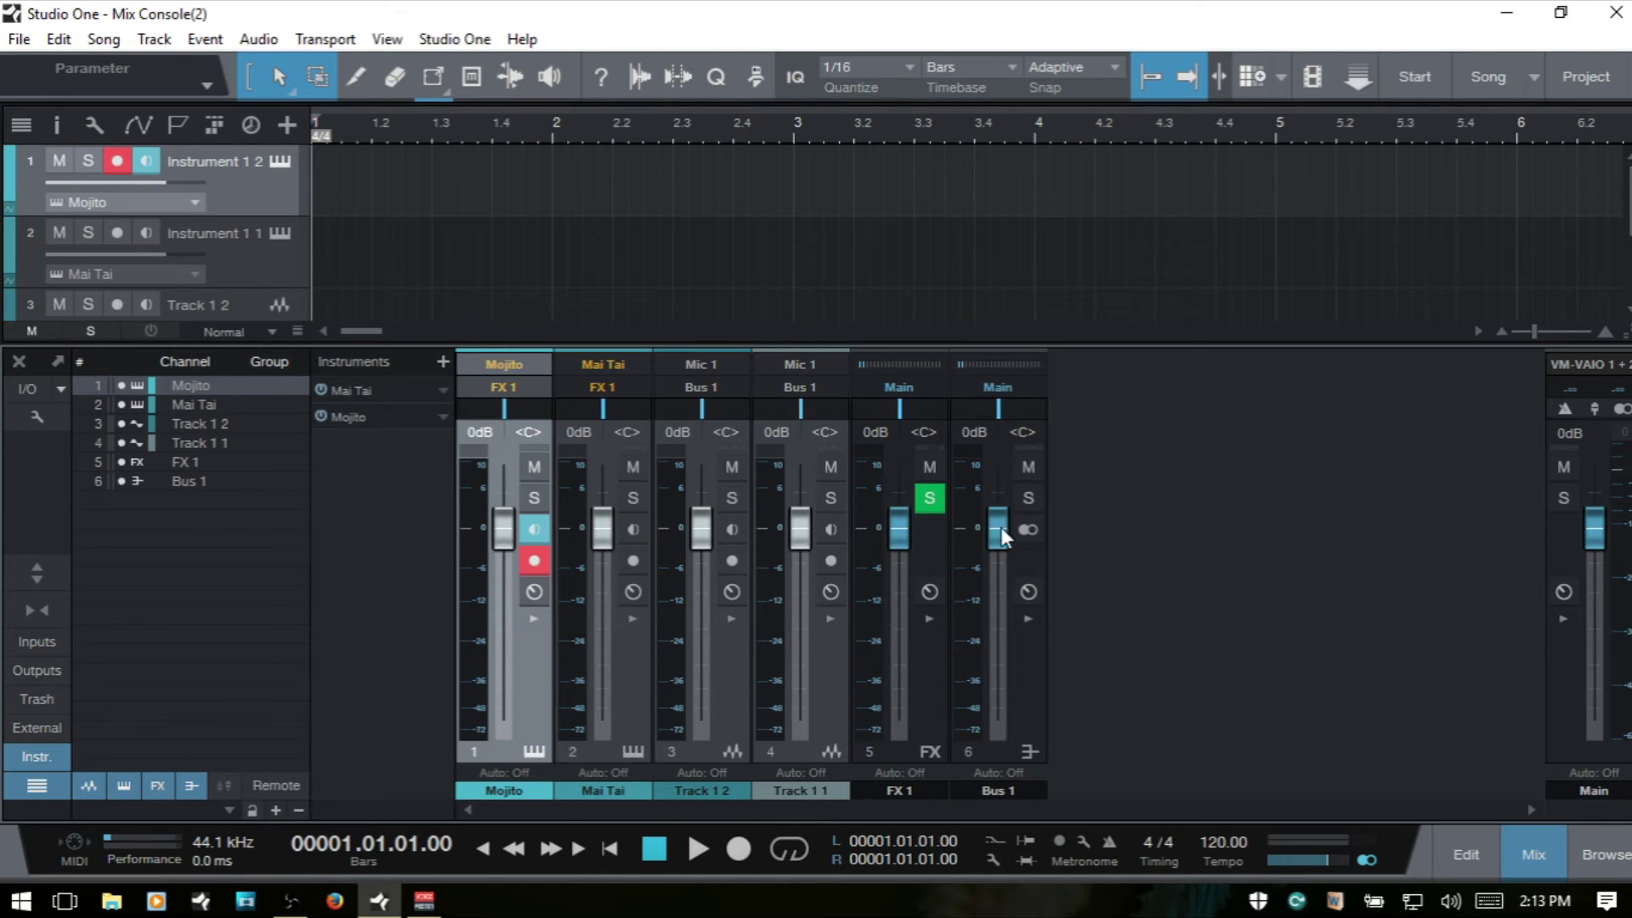
{"action": "mouse_move", "coordinate": [998, 368]}
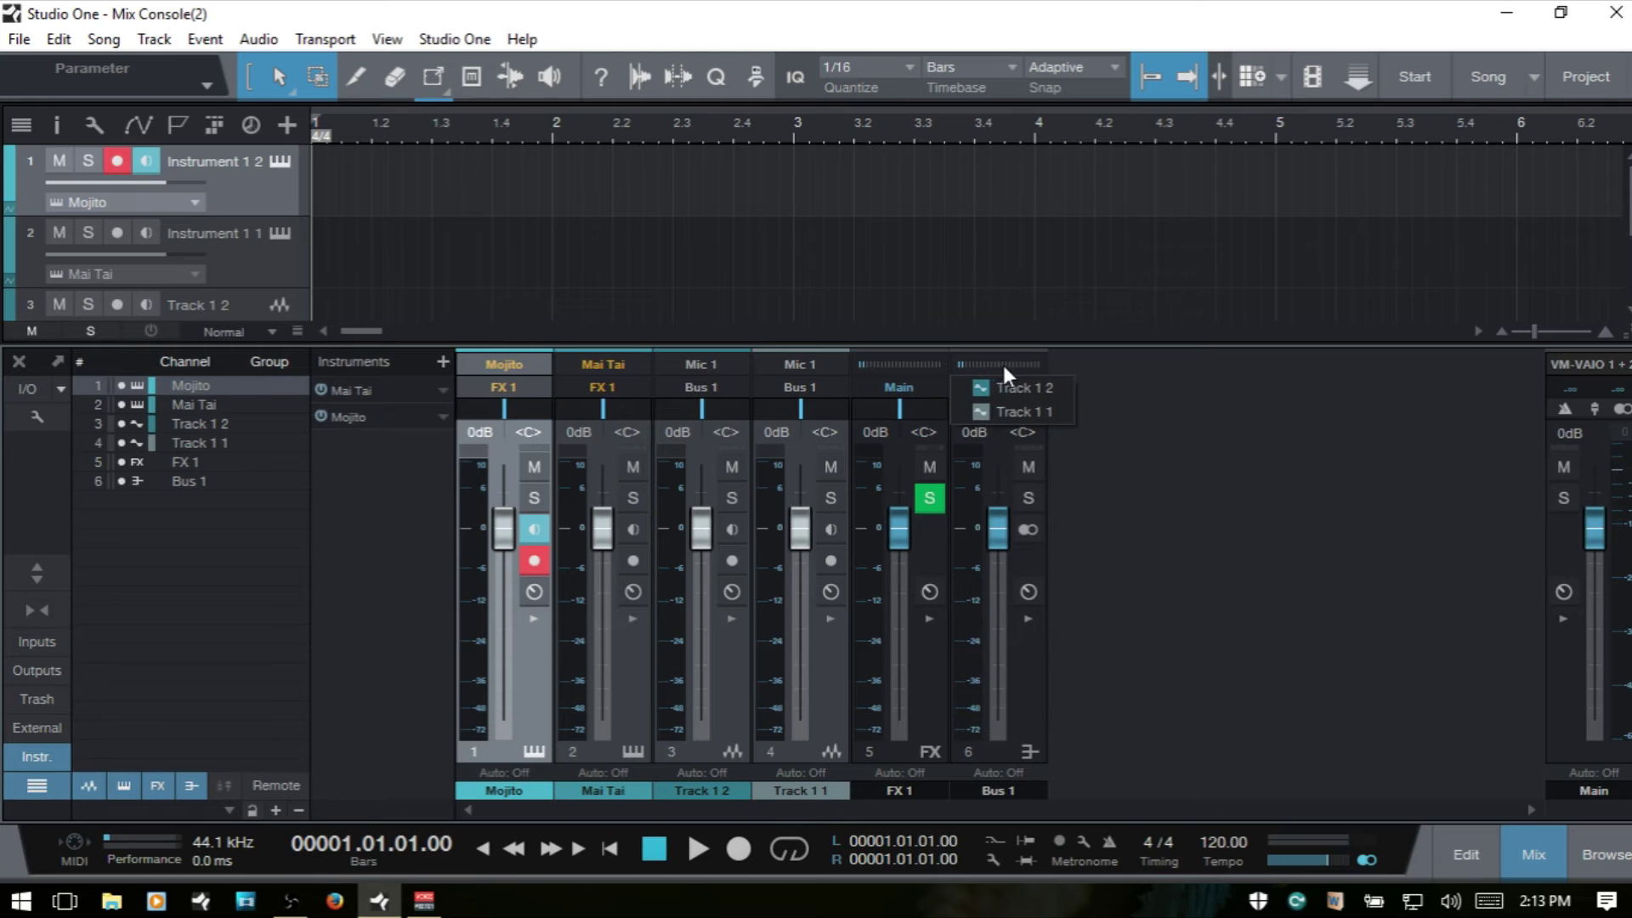
{"action": "left_click", "coordinate": [1019, 411]}
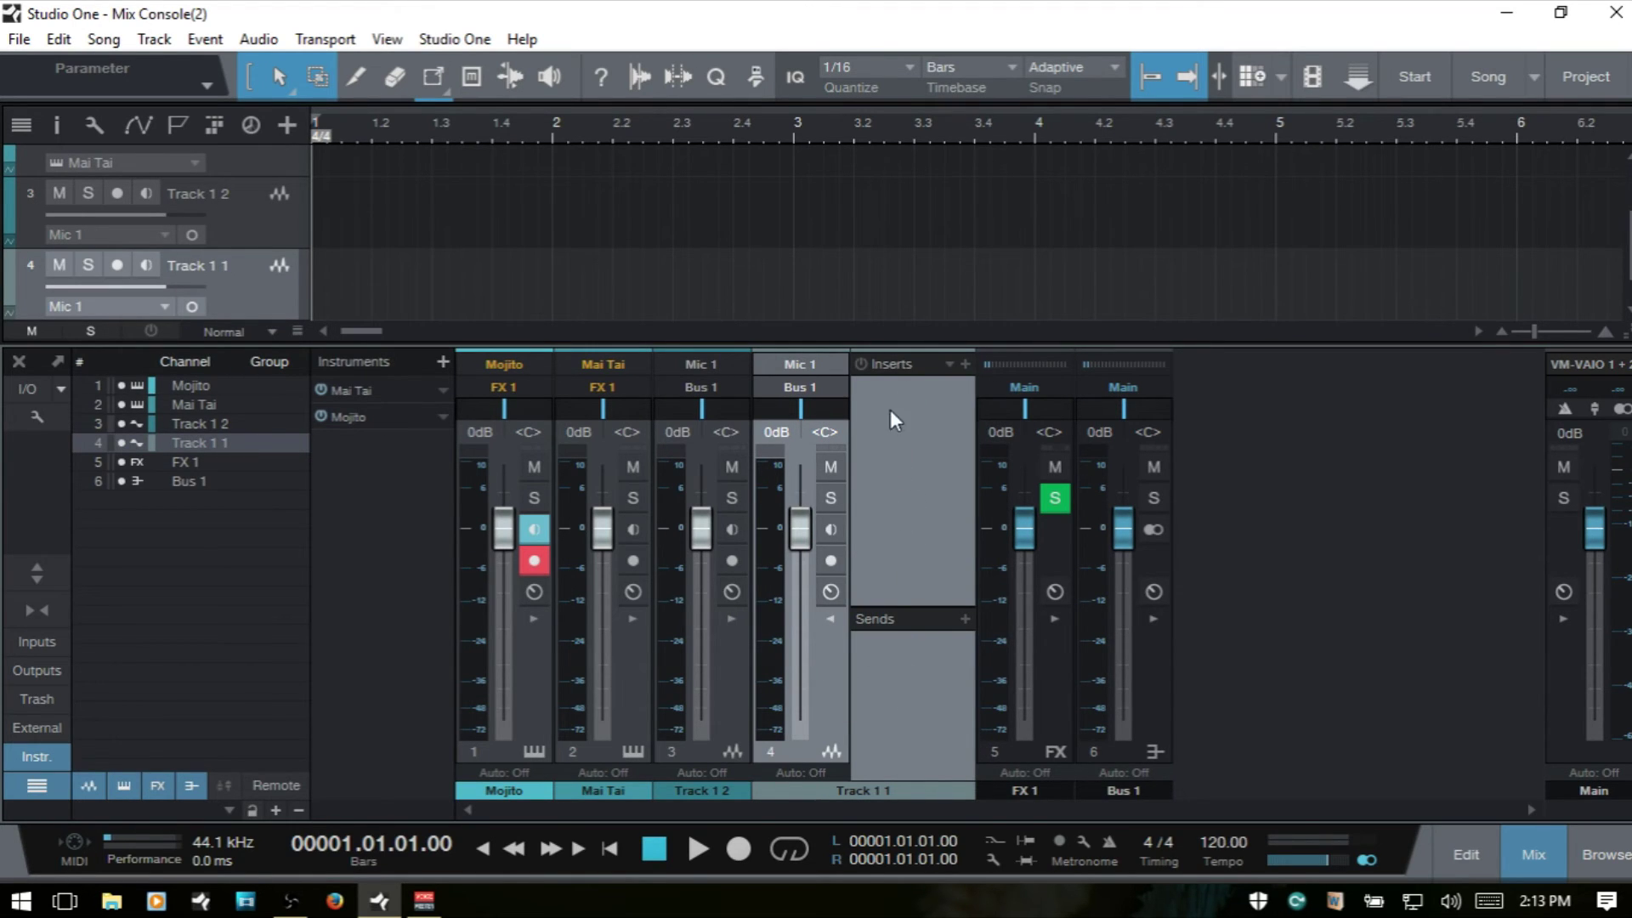
- Compare the inserts and sends sections of Track 1 1, Mai Tai, FX 1 and Bus 1, collapsing each channel again
{"action": "left_click", "coordinate": [832, 620]}
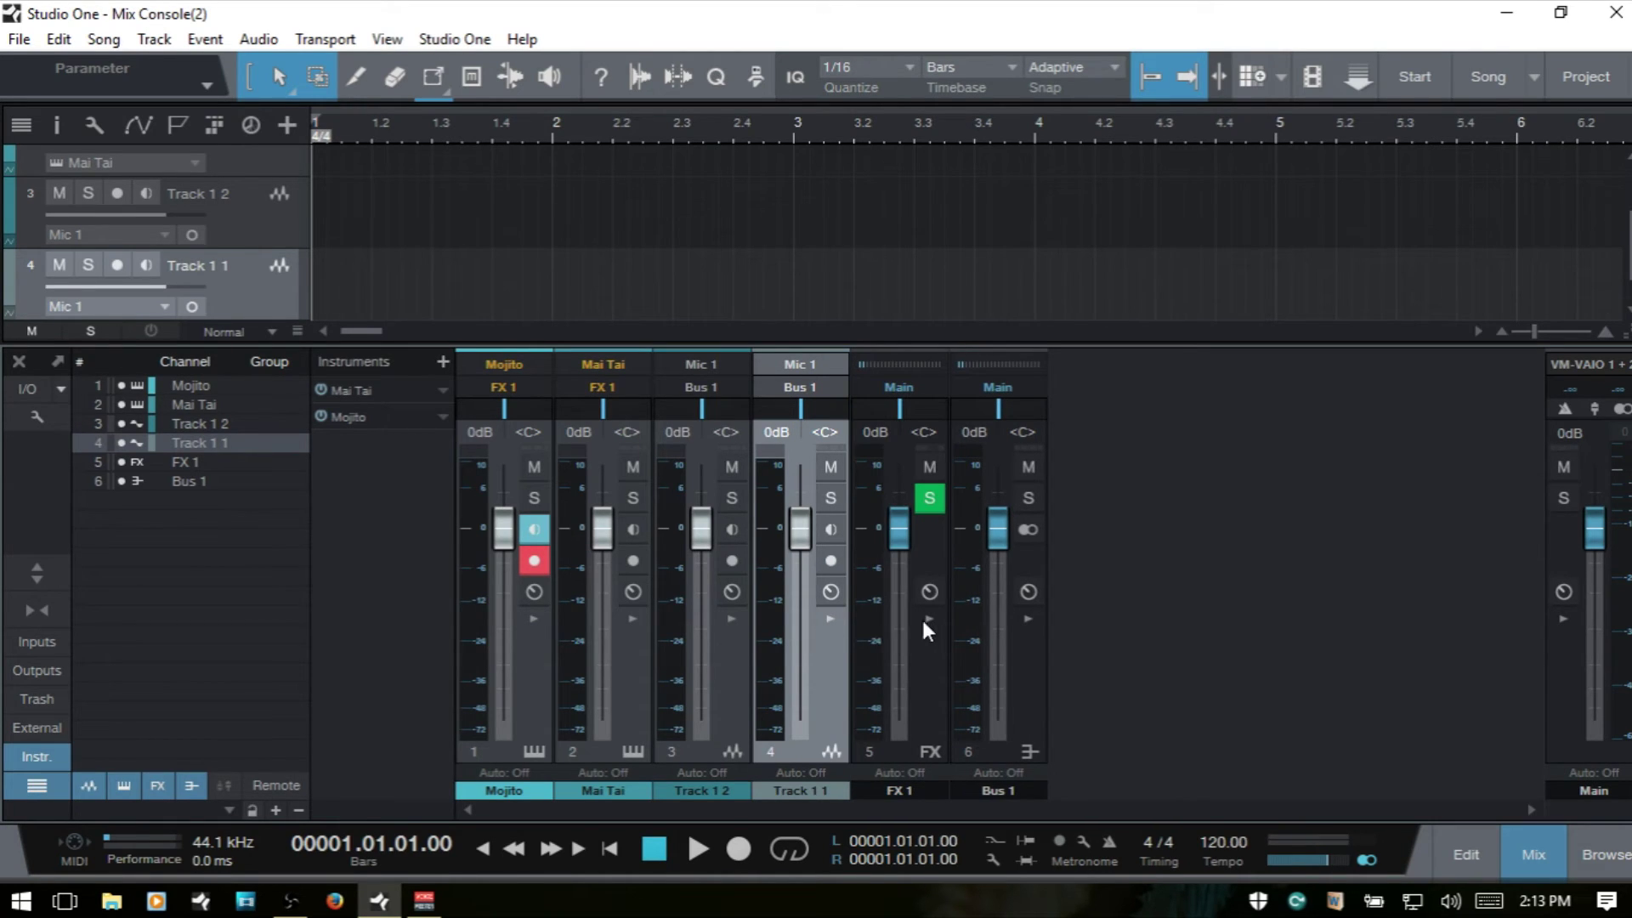
{"action": "left_click", "coordinate": [830, 620]}
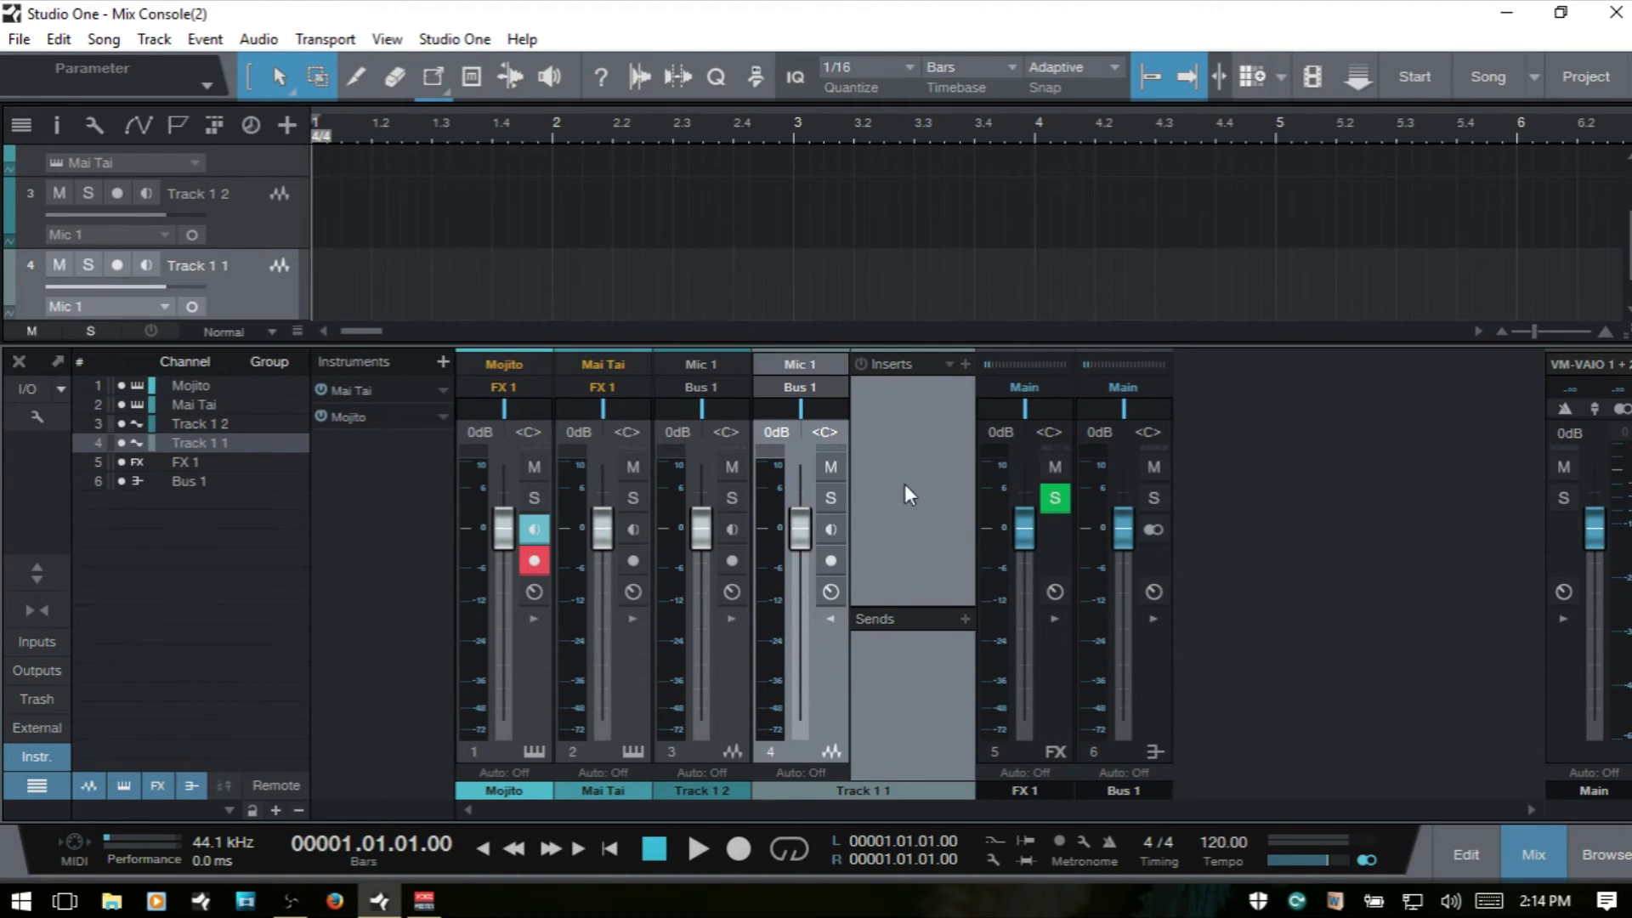
{"action": "left_click", "coordinate": [832, 620]}
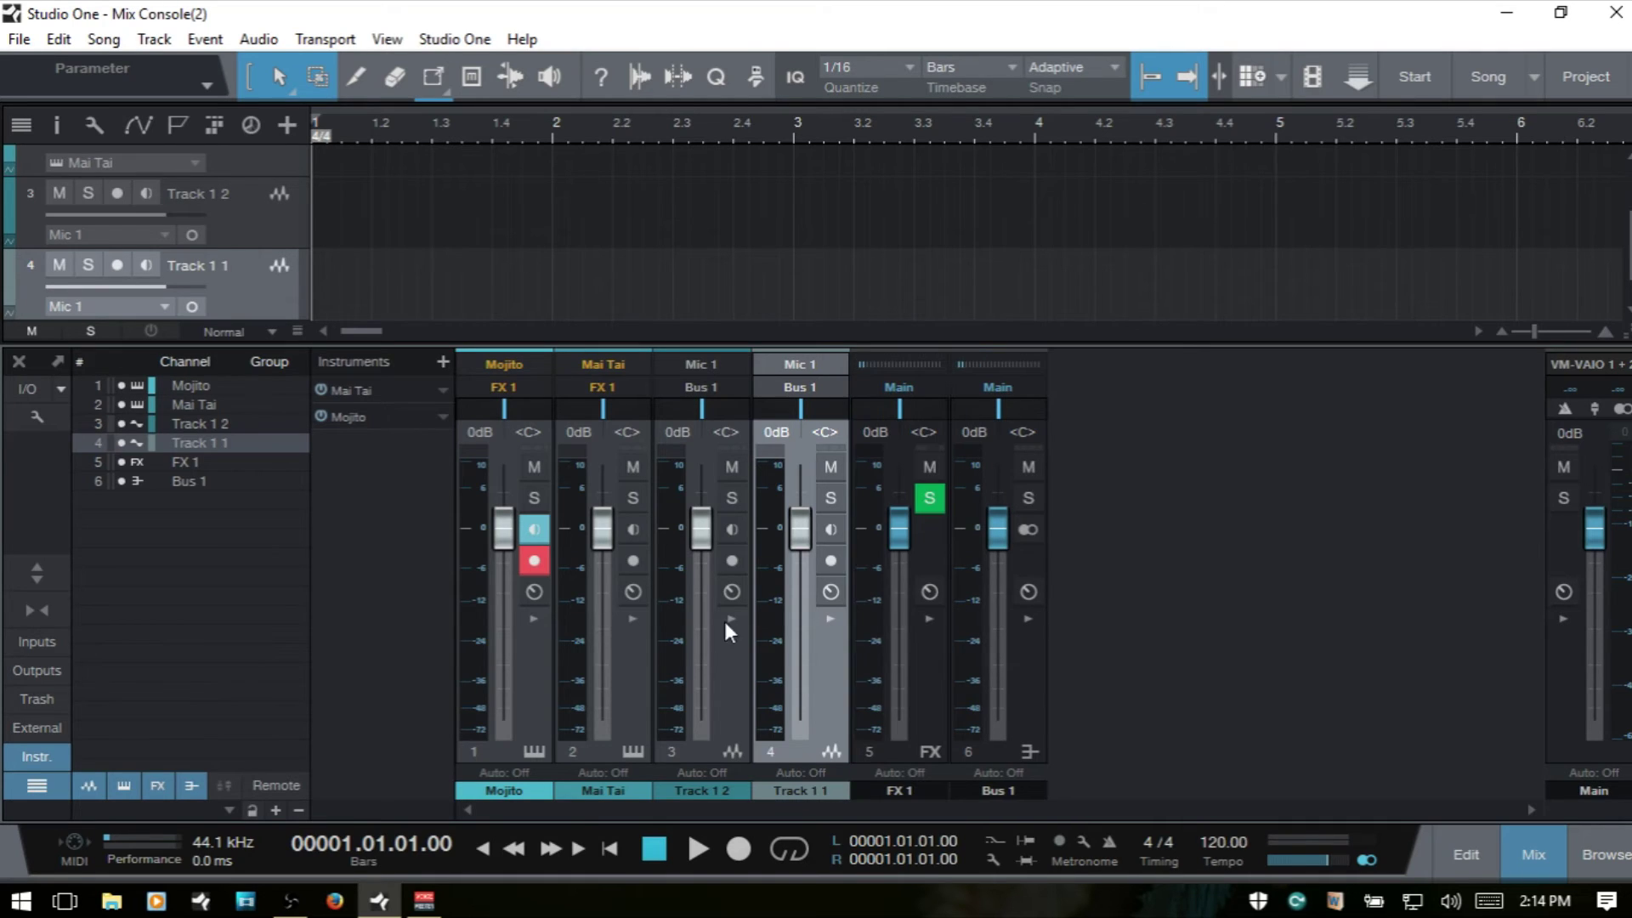
{"action": "left_click", "coordinate": [633, 618]}
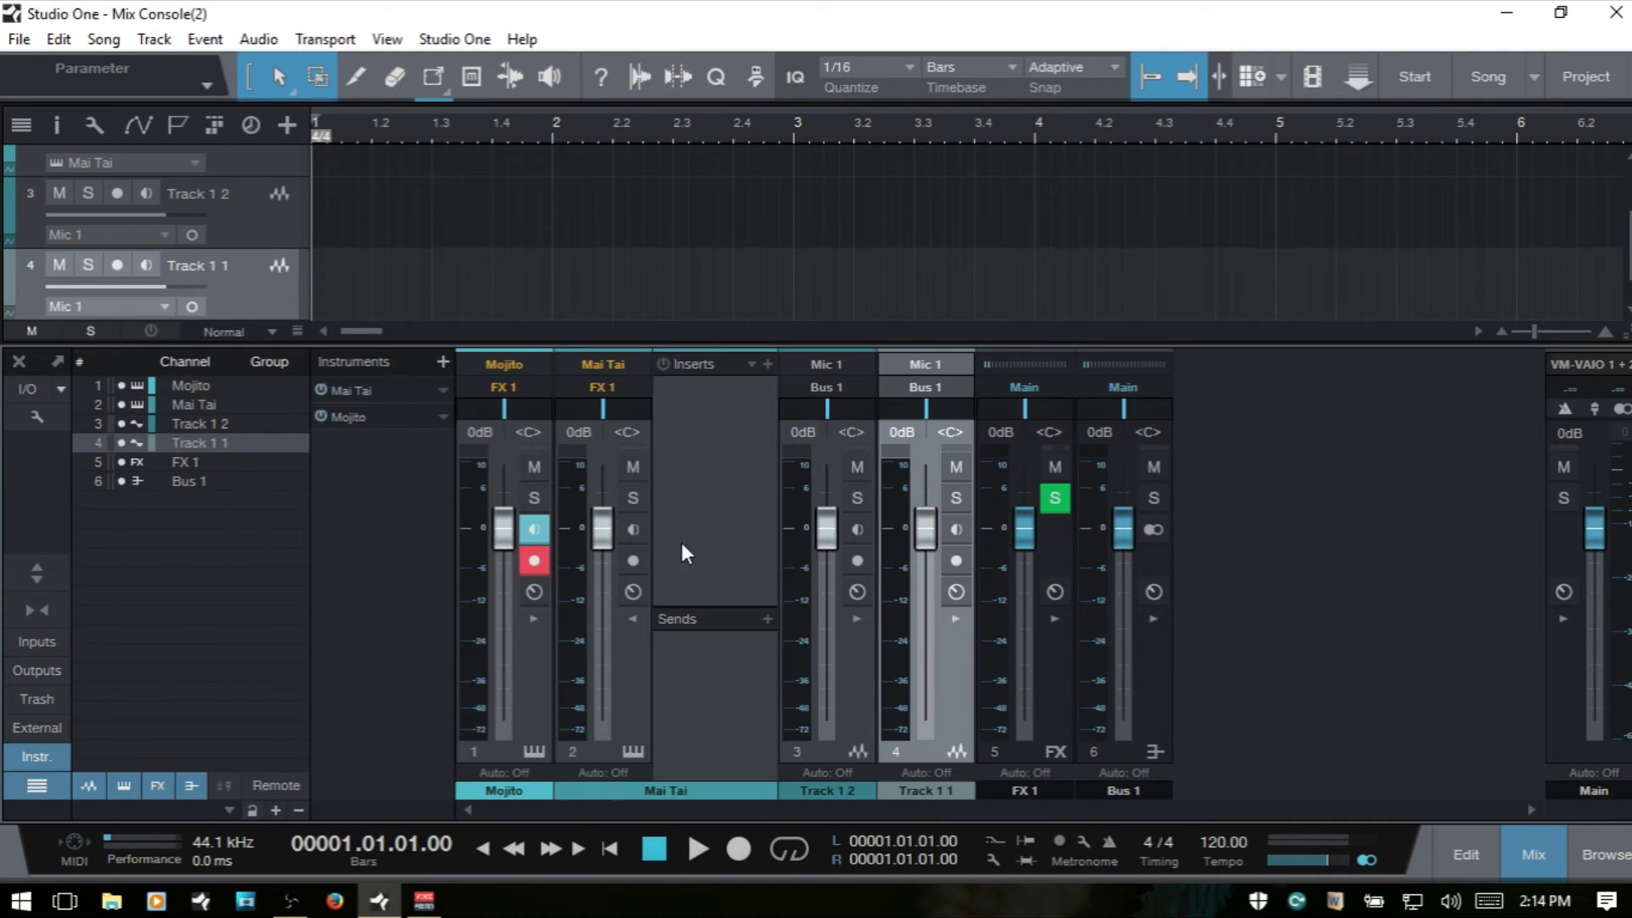
{"action": "left_click", "coordinate": [634, 617]}
{"action": "left_click", "coordinate": [929, 618]}
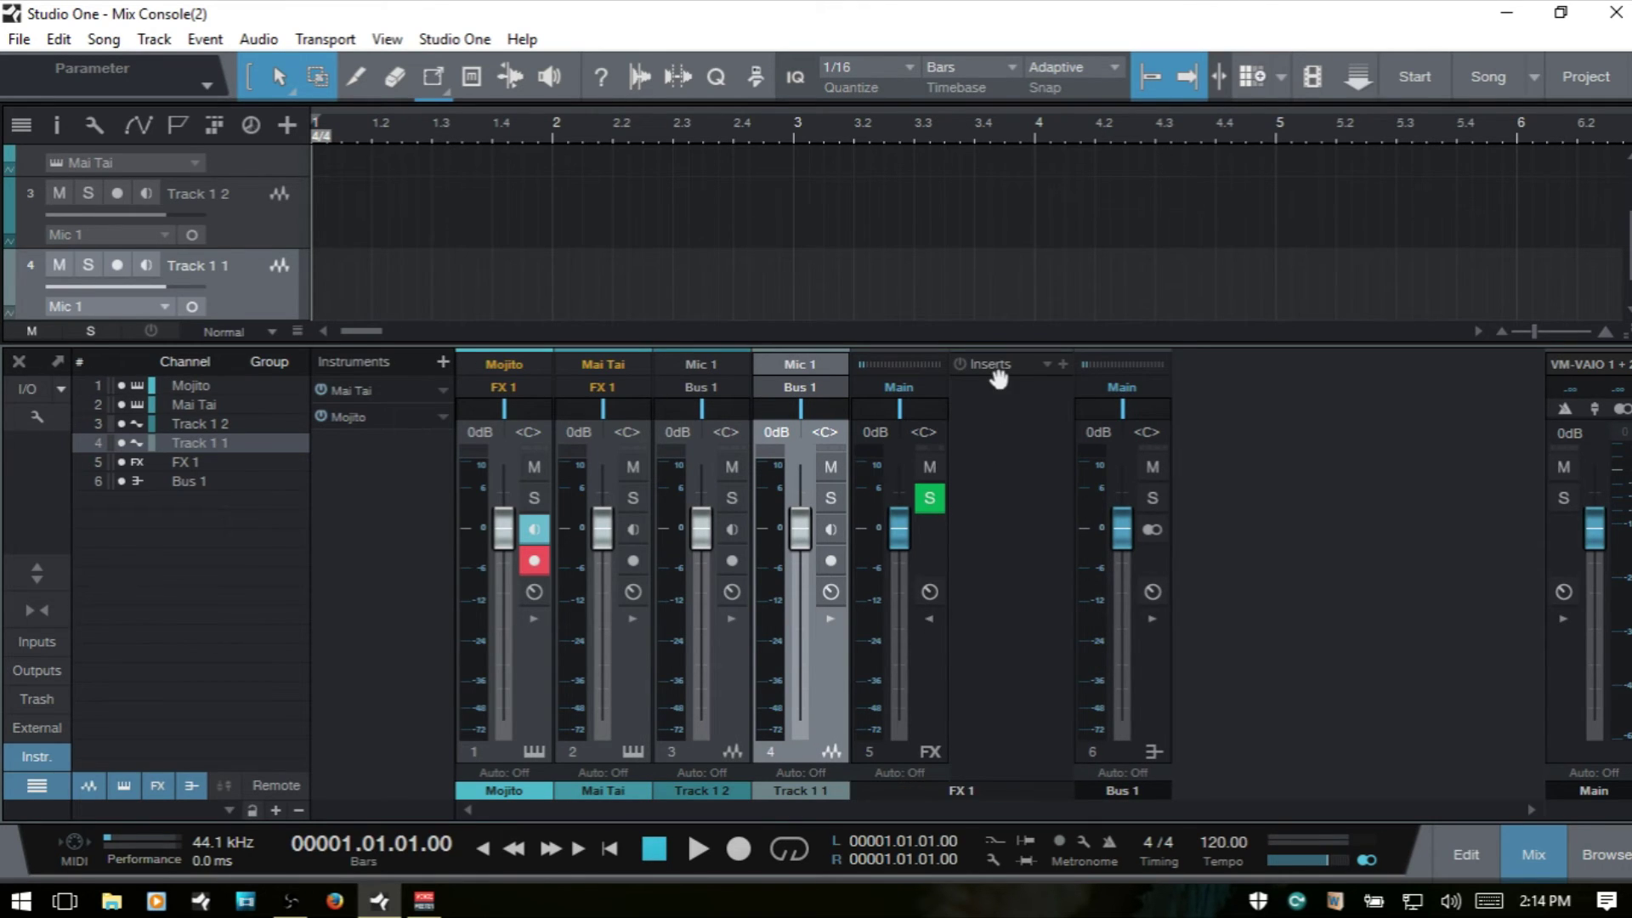
{"action": "left_click", "coordinate": [929, 619]}
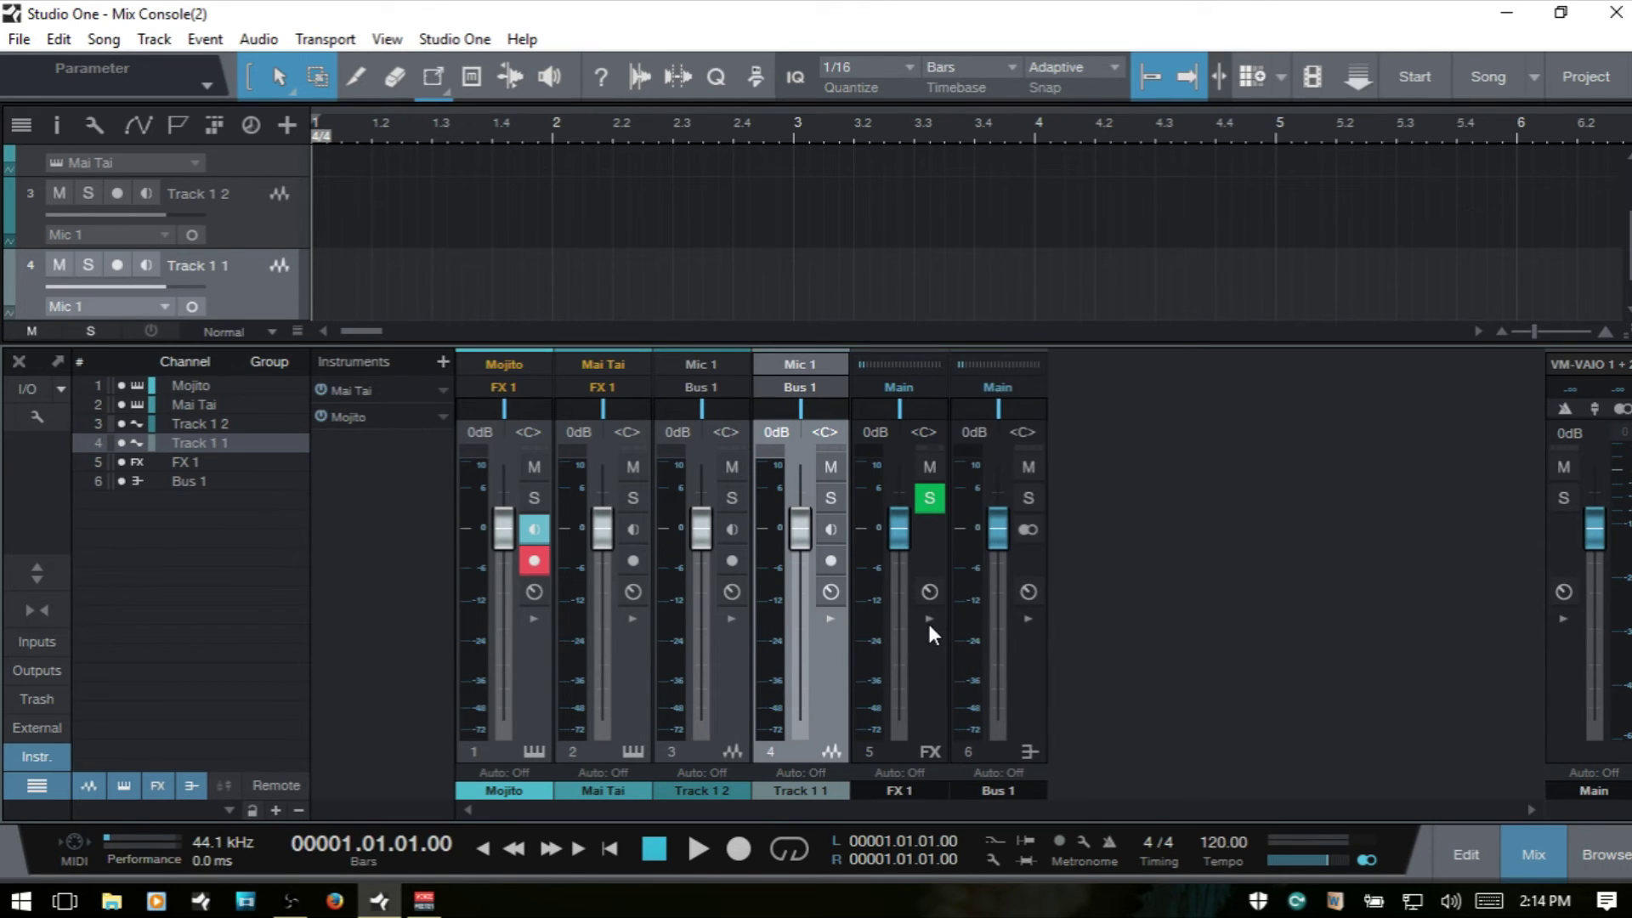
{"action": "left_click", "coordinate": [1028, 620]}
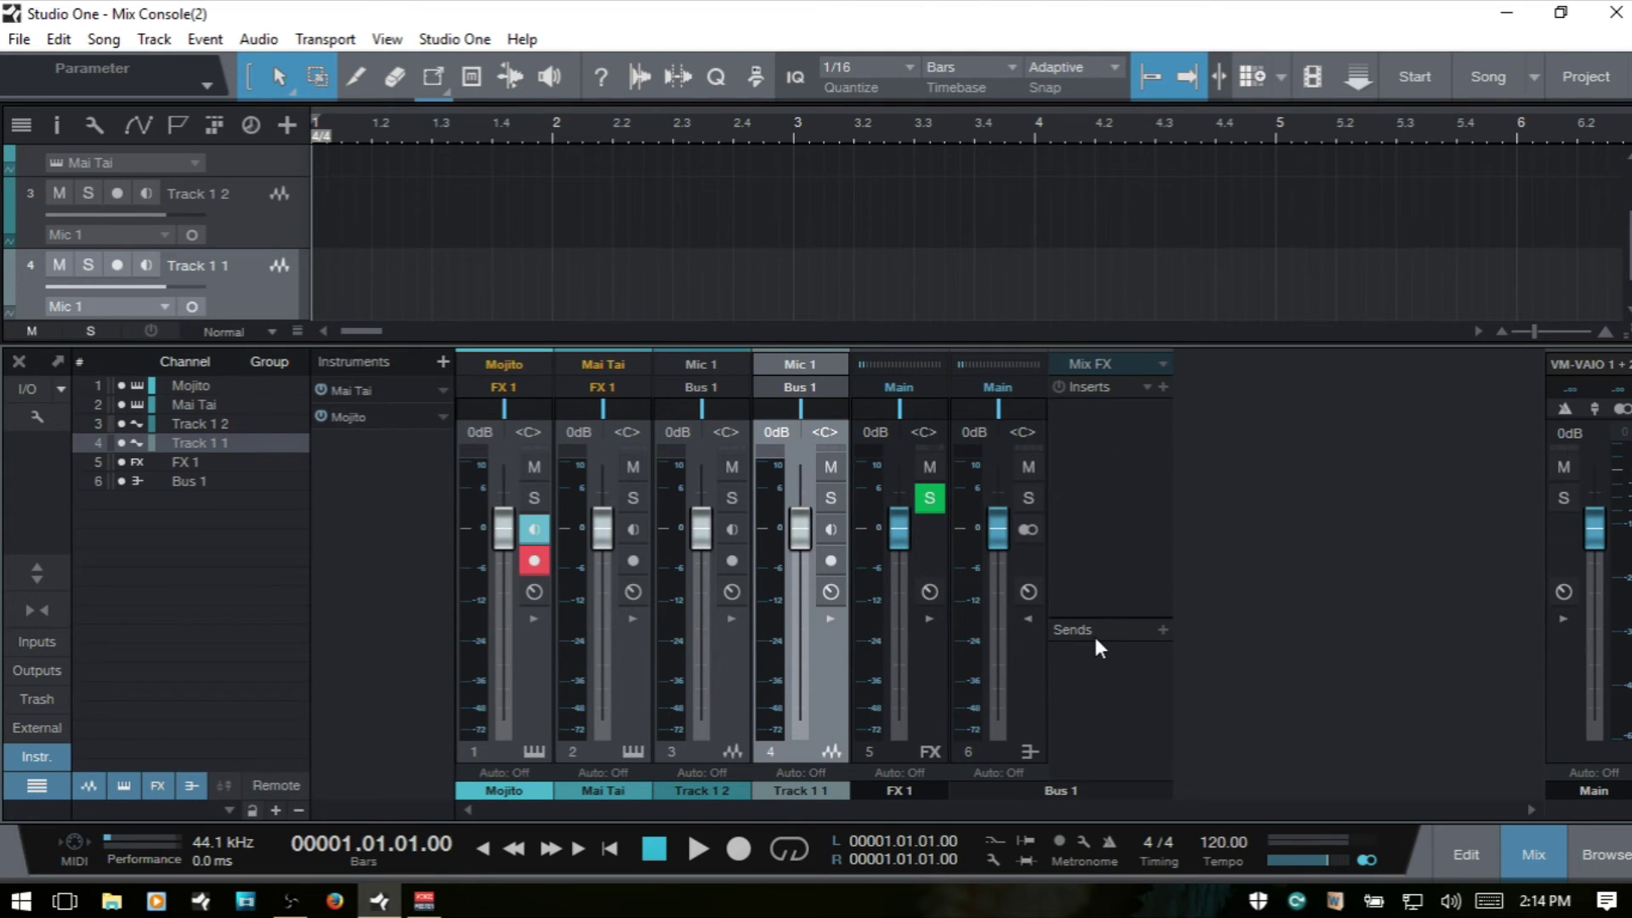
{"action": "left_click", "coordinate": [1028, 620]}
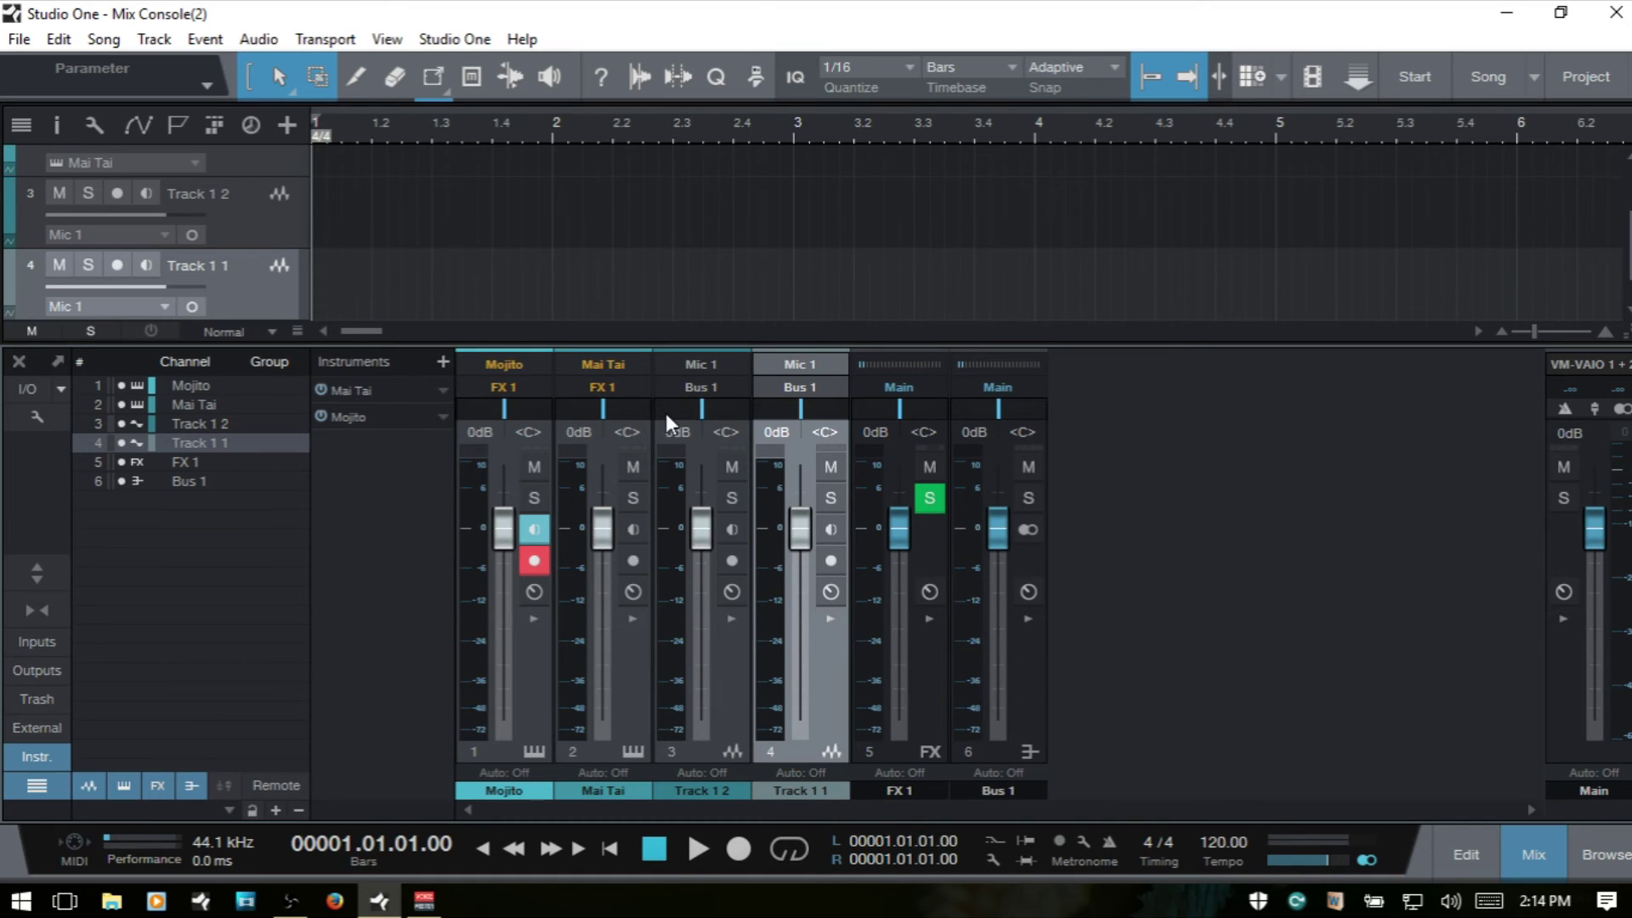
- Pan Track 1 2 to L29, bring it back to L3 and select its channel
{"action": "mouse_move", "coordinate": [706, 411]}
{"action": "left_mouse_down"}
{"action": "mouse_move", "coordinate": [691, 415]}
{"action": "mouse_move", "coordinate": [721, 408]}
{"action": "mouse_move", "coordinate": [690, 404]}
{"action": "left_mouse_up"}
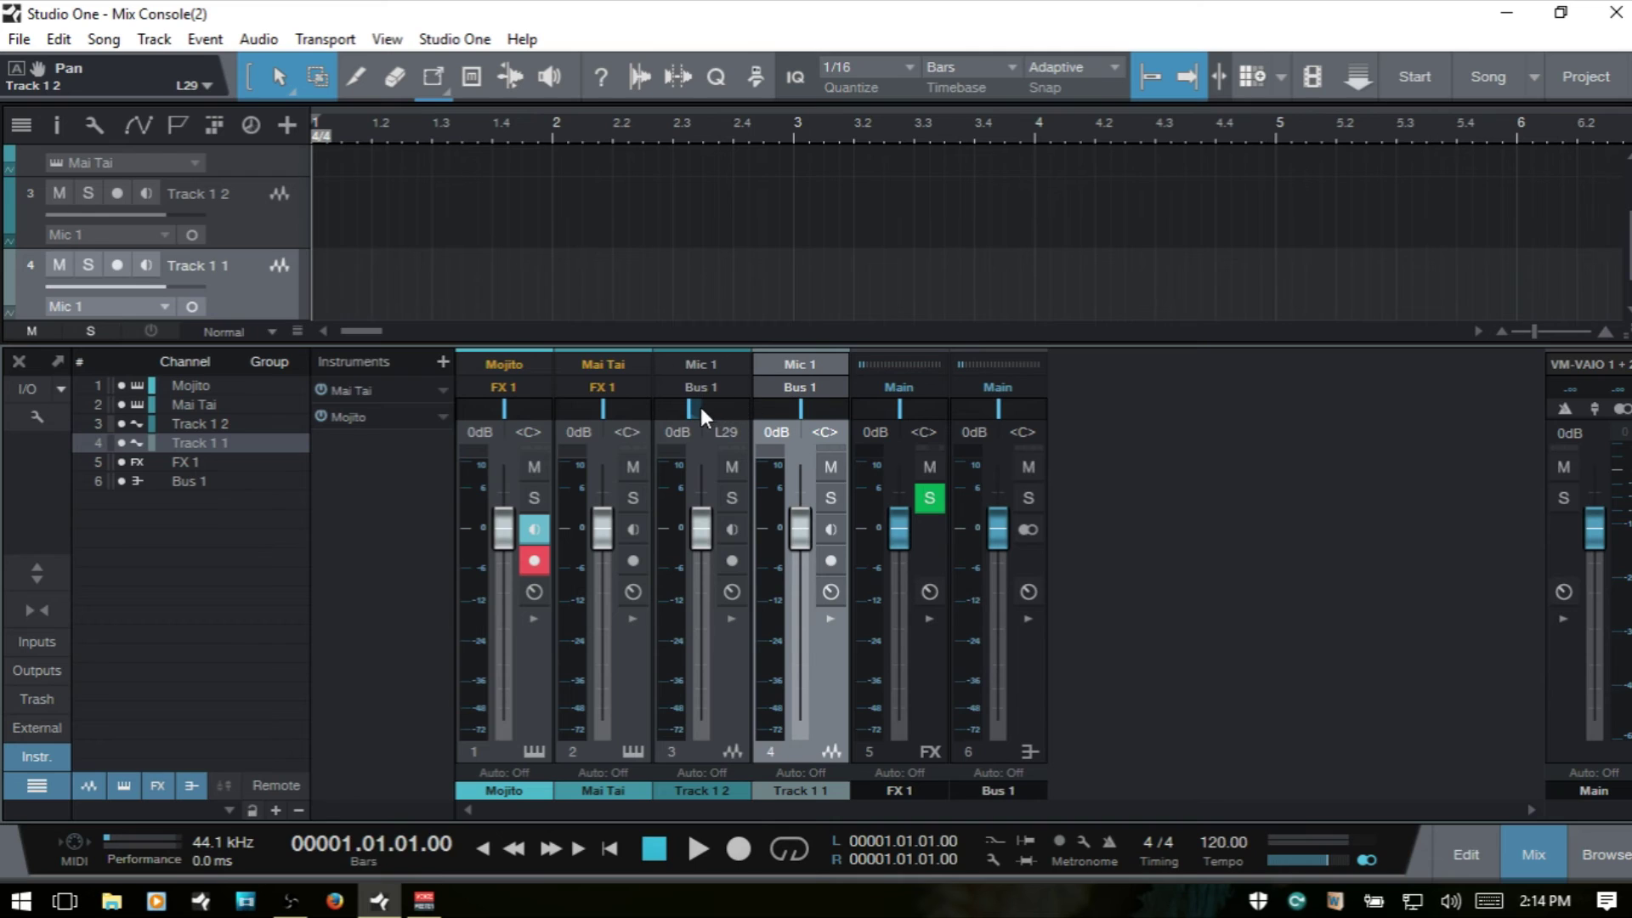
{"action": "mouse_move", "coordinate": [689, 410]}
{"action": "left_mouse_down"}
{"action": "mouse_move", "coordinate": [724, 405]}
{"action": "mouse_move", "coordinate": [681, 406]}
{"action": "mouse_move", "coordinate": [718, 405]}
{"action": "mouse_move", "coordinate": [686, 412]}
{"action": "mouse_move", "coordinate": [702, 410]}
{"action": "left_mouse_up"}
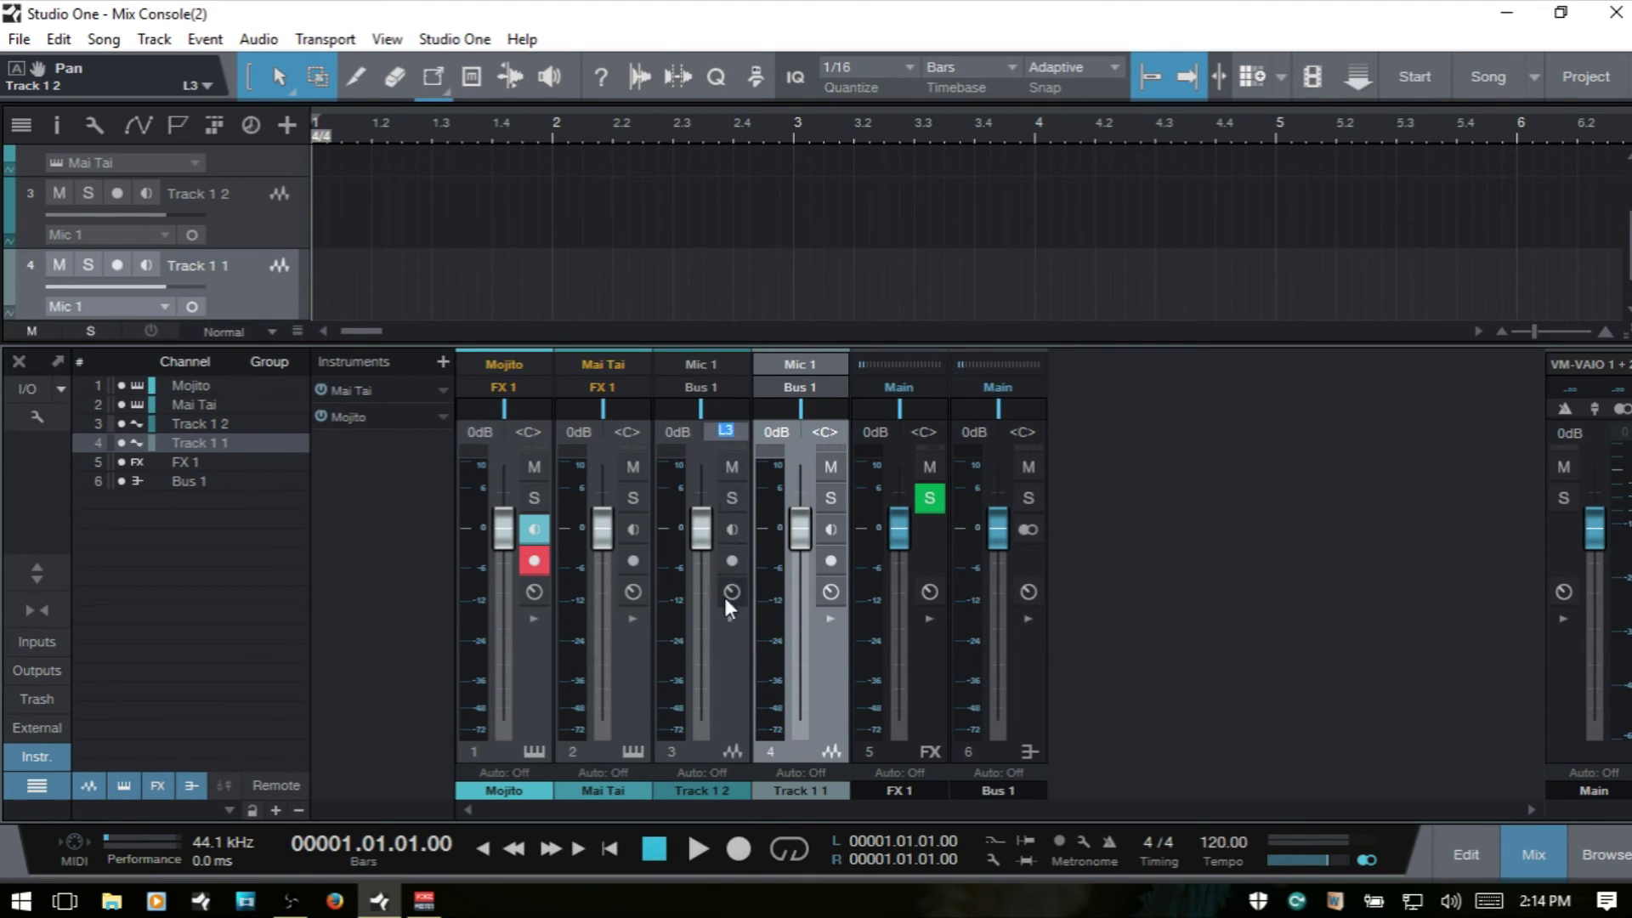
{"action": "left_click", "coordinate": [736, 661]}
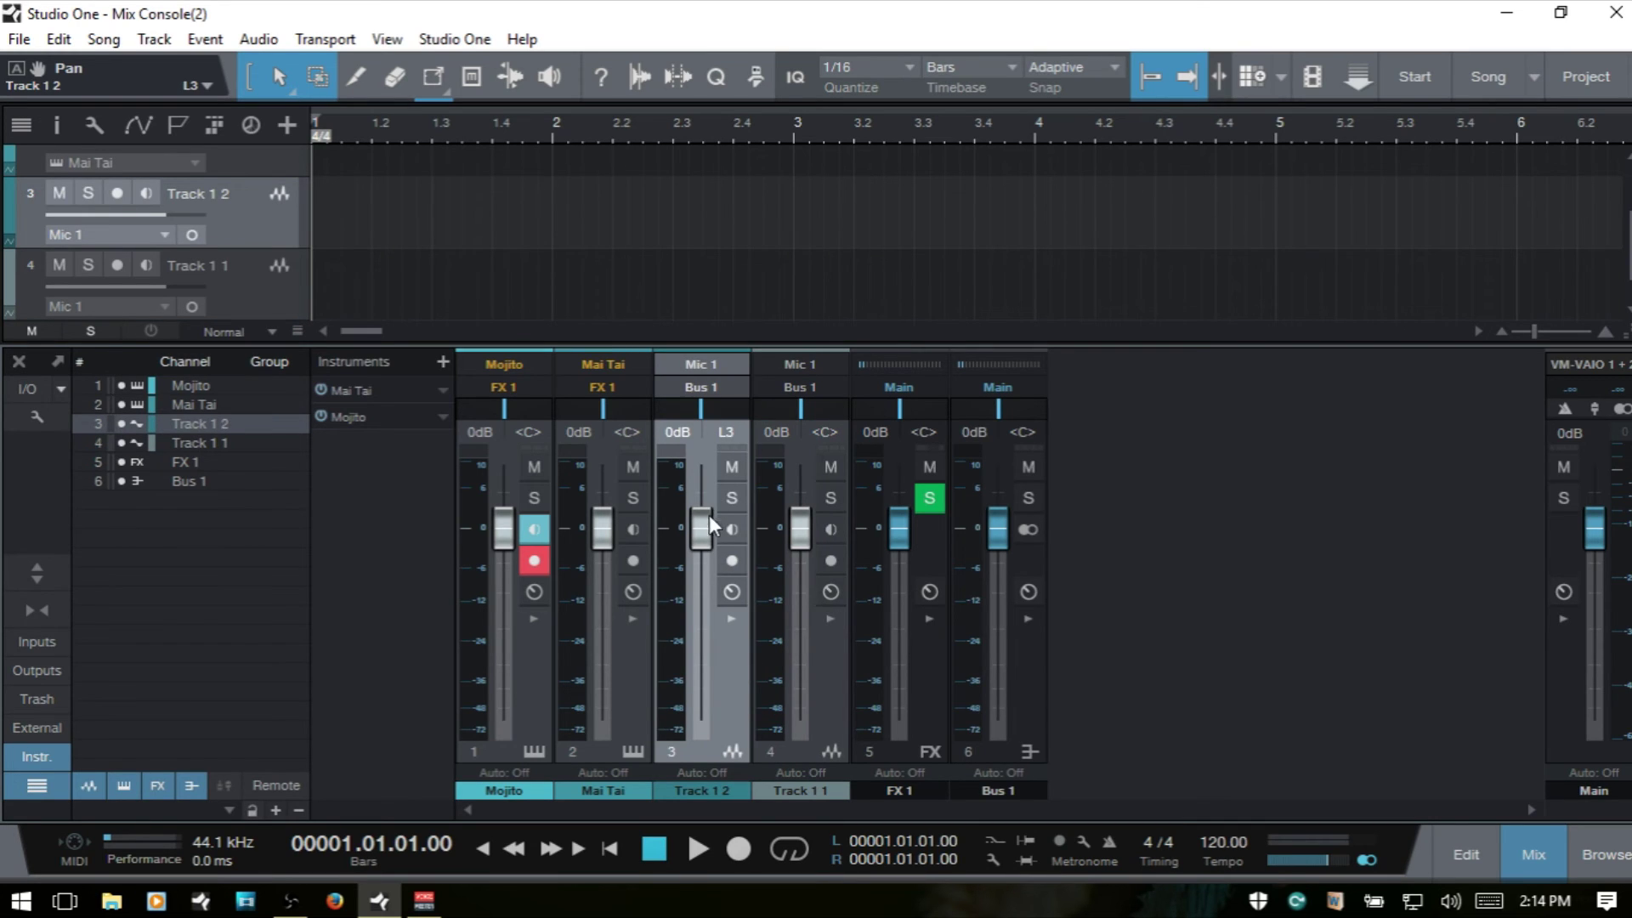
- Try a volume of -0.7 dB and a pan of R37 on Track 1 2, and reset them to 0 dB and centre
{"action": "mouse_move", "coordinate": [701, 532]}
{"action": "left_mouse_down"}
{"action": "mouse_move", "coordinate": [697, 635]}
{"action": "mouse_move", "coordinate": [687, 531]}
{"action": "mouse_move", "coordinate": [704, 591]}
{"action": "mouse_move", "coordinate": [700, 536]}
{"action": "left_mouse_up"}
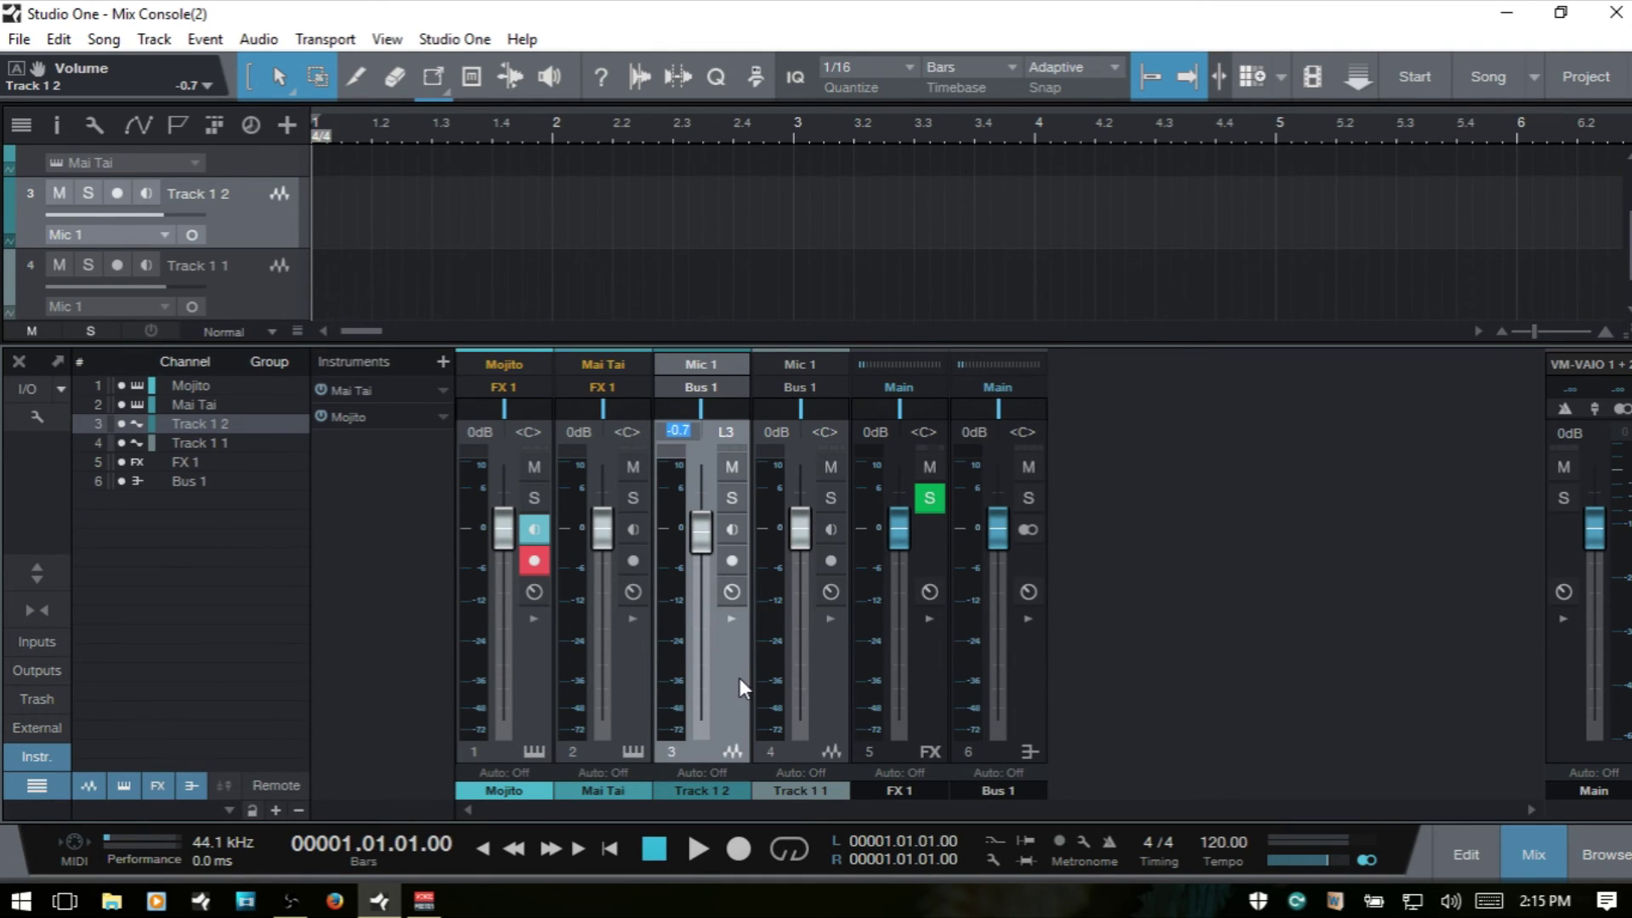
{"action": "left_click_drag", "start_coordinate": [719, 412], "coordinate": [724, 415]}
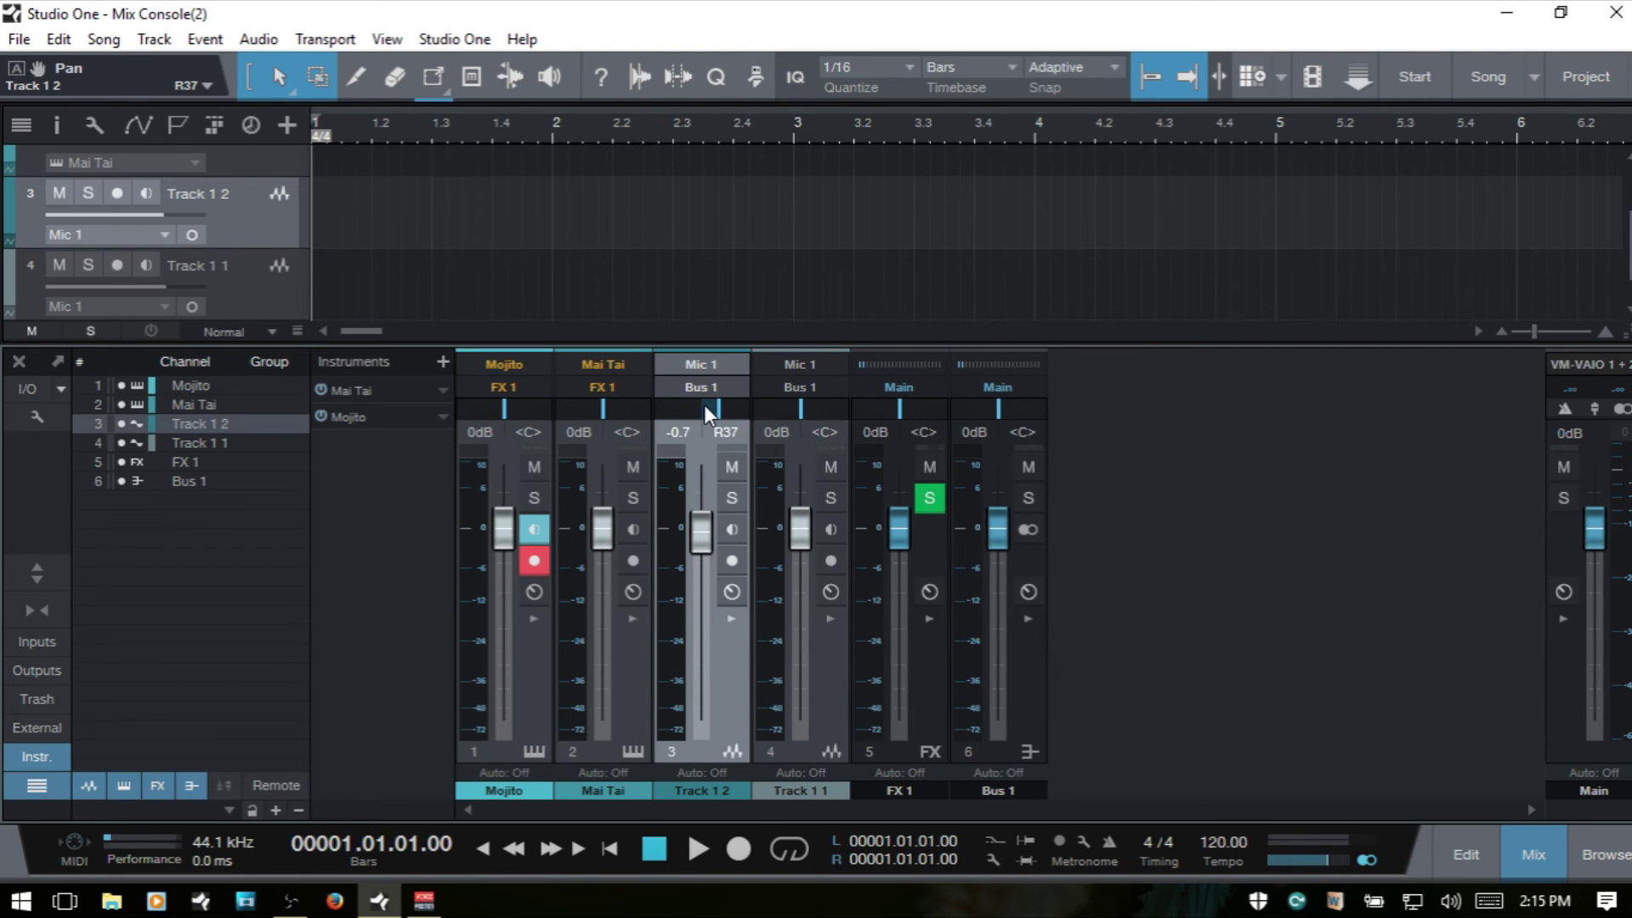
{"action": "left_click", "coordinate": [704, 405], "text": "ctrl"}
{"action": "left_click", "coordinate": [702, 534], "text": "ctrl"}
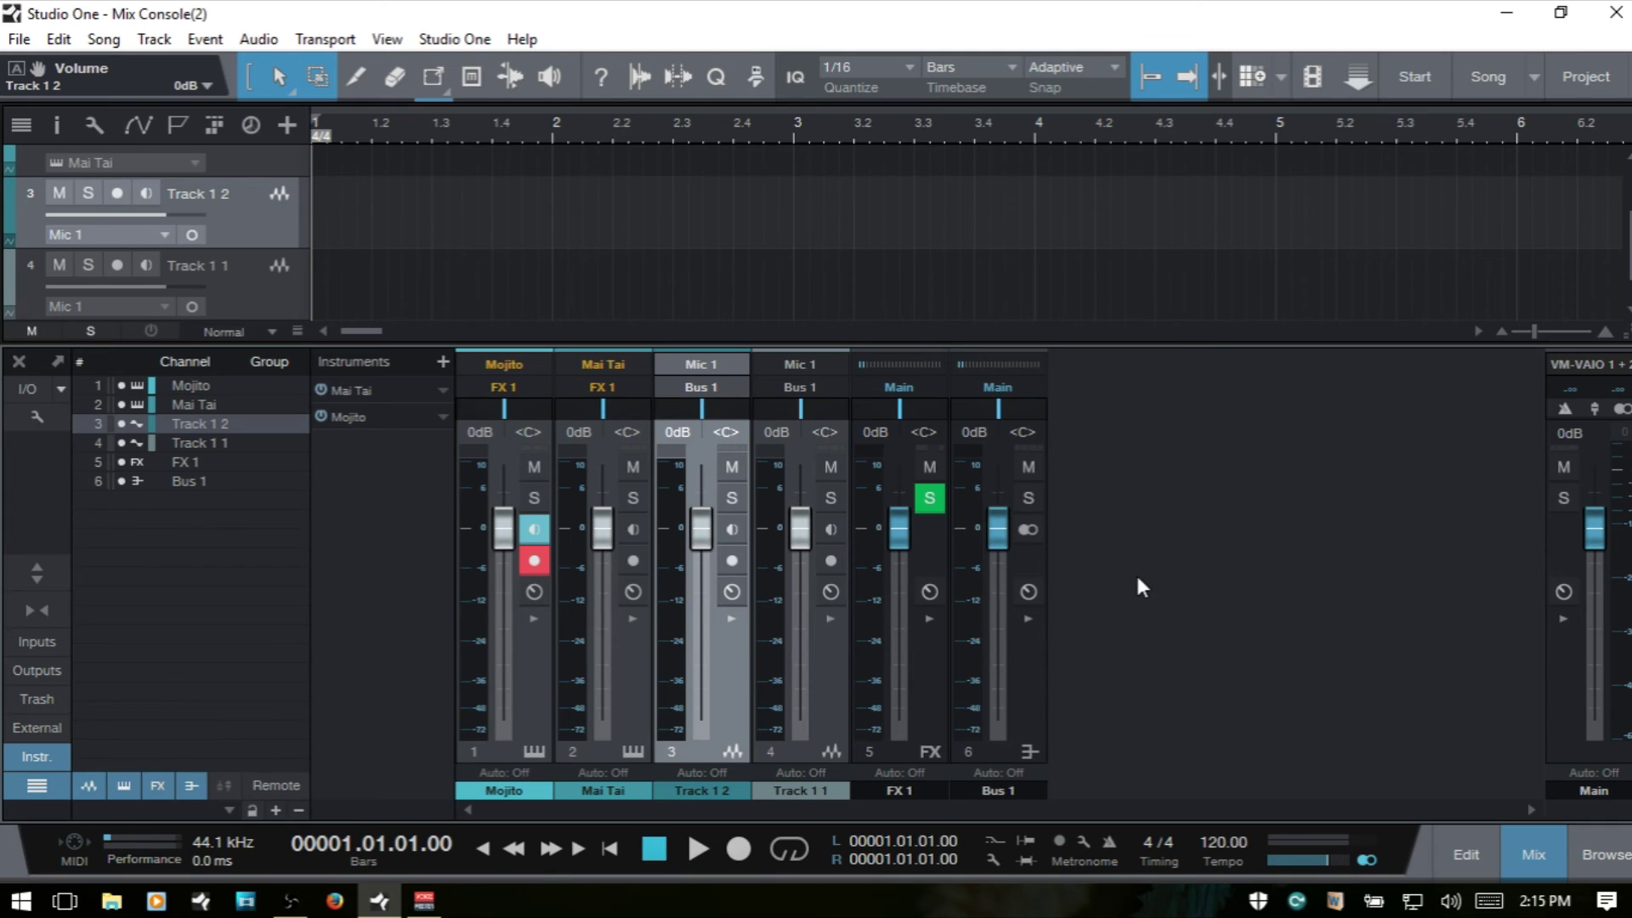
- Toggle the mute of Track 1 2 on and off
{"action": "left_click", "coordinate": [731, 467]}
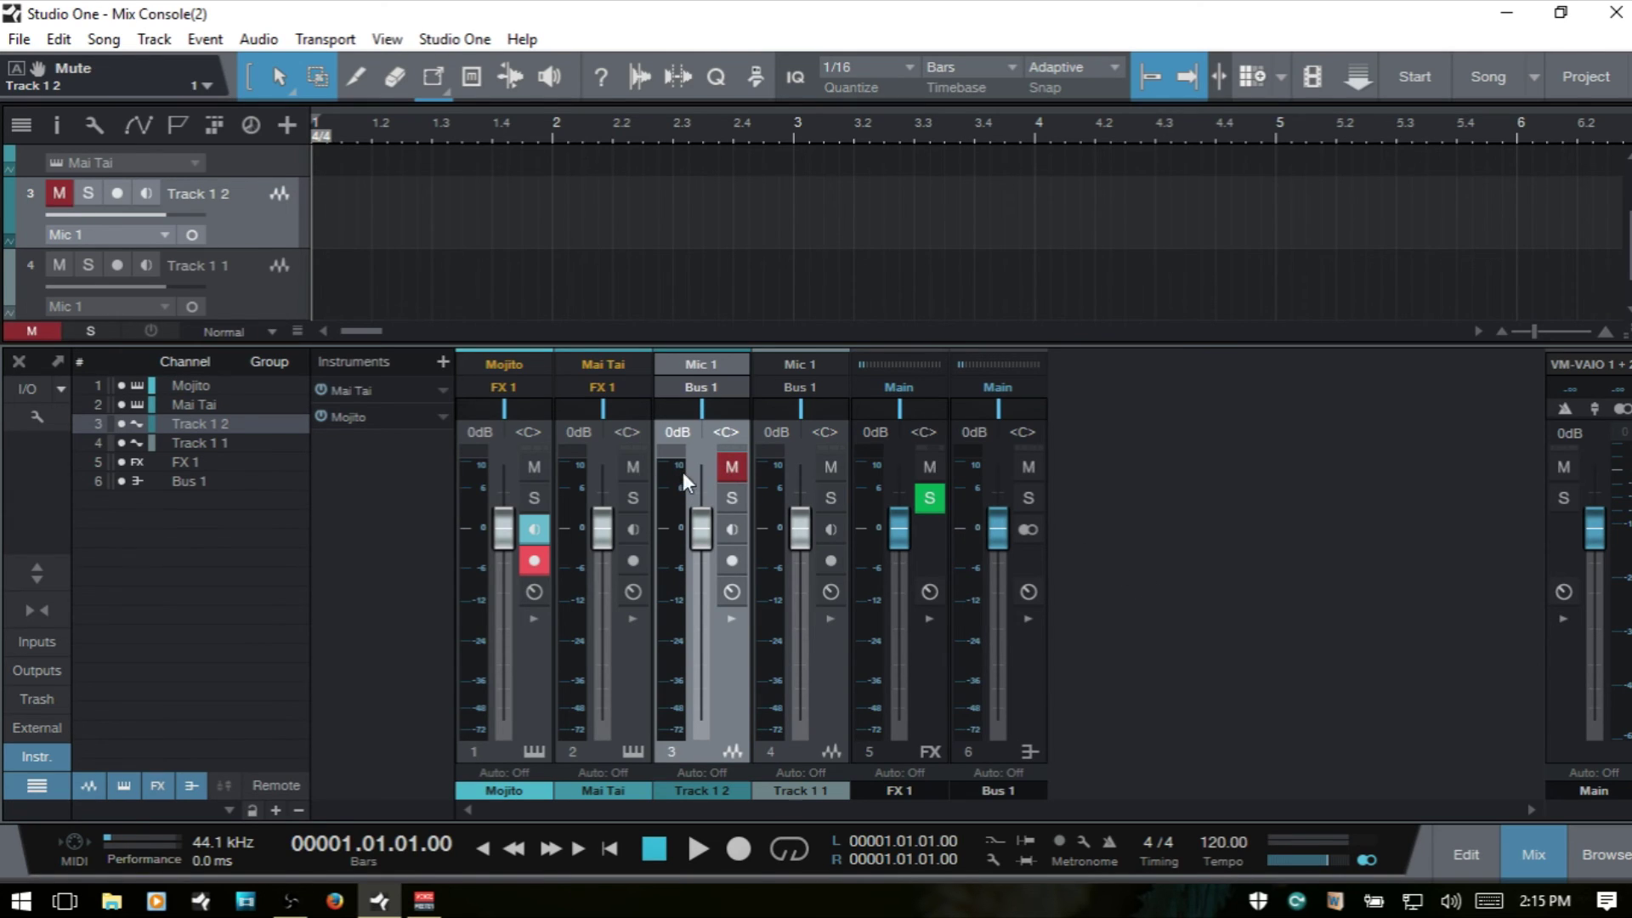
{"action": "left_click", "coordinate": [729, 470]}
{"action": "left_click", "coordinate": [731, 468]}
{"action": "key", "text": "shift+m"}
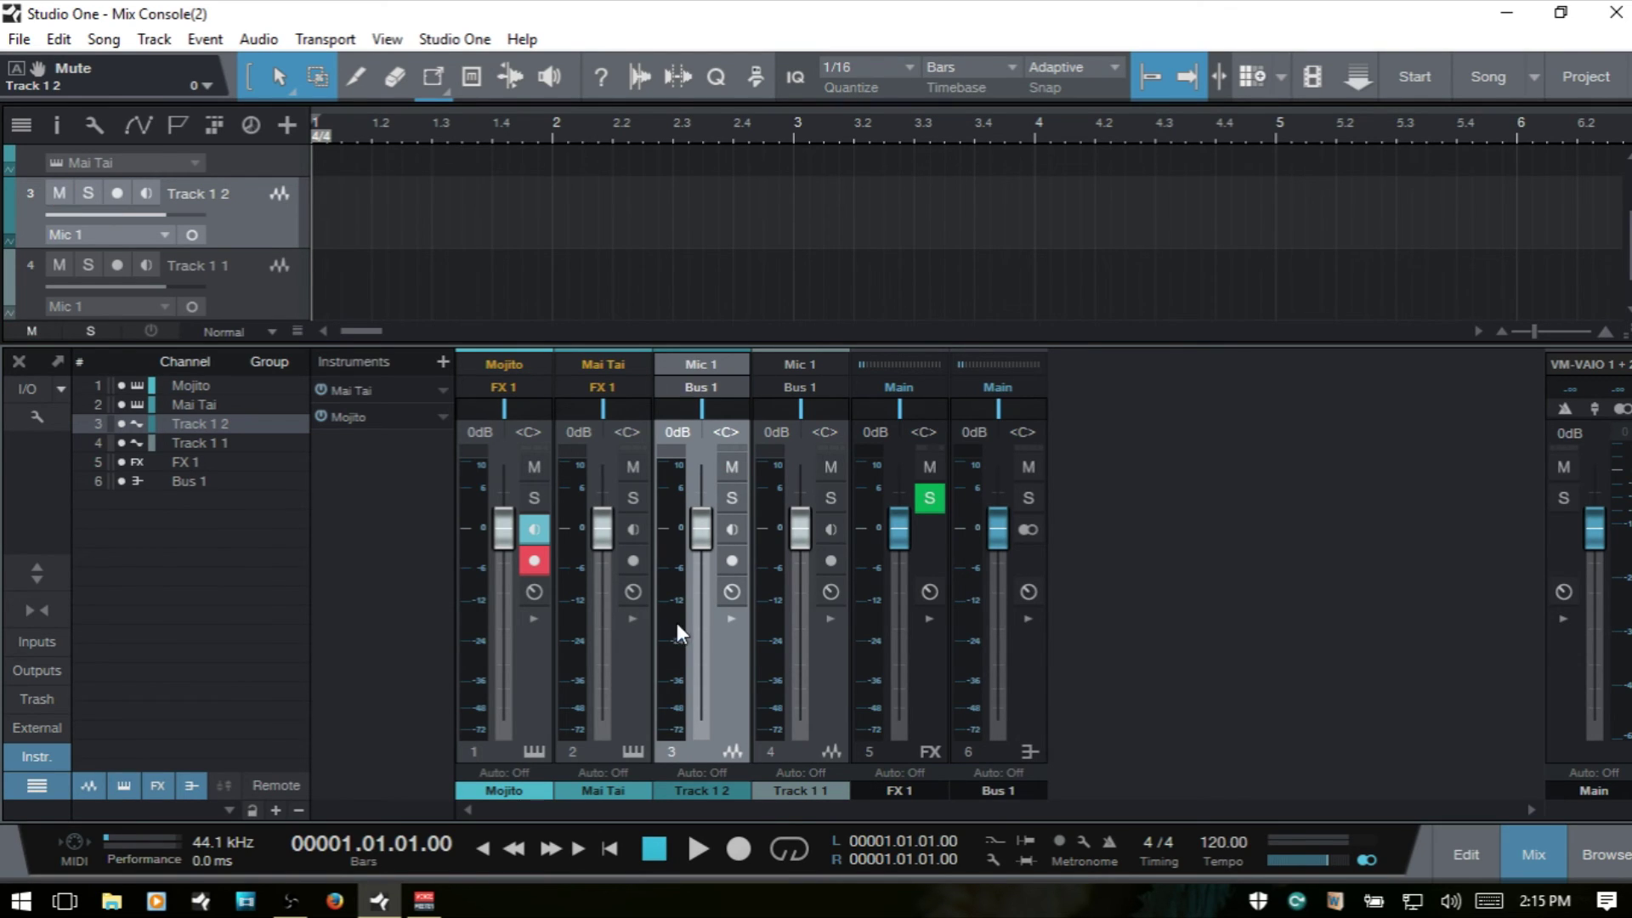
- Toggle the solo of Track 1 2 on and off twice
{"action": "key", "text": "shift+s"}
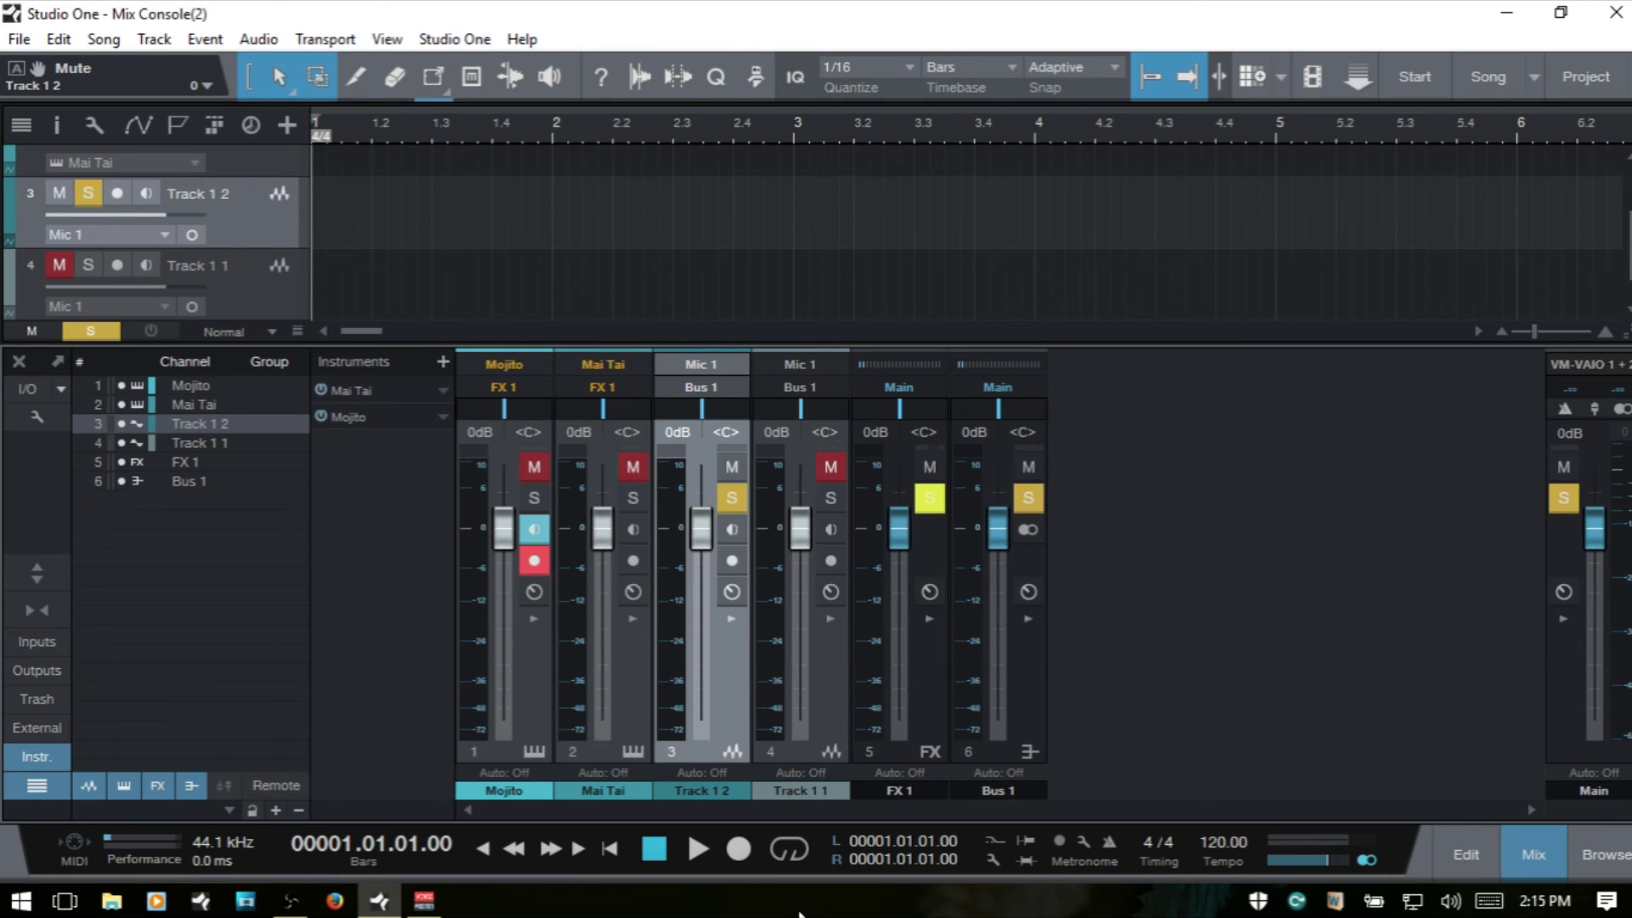
{"action": "key", "text": "shift+s"}
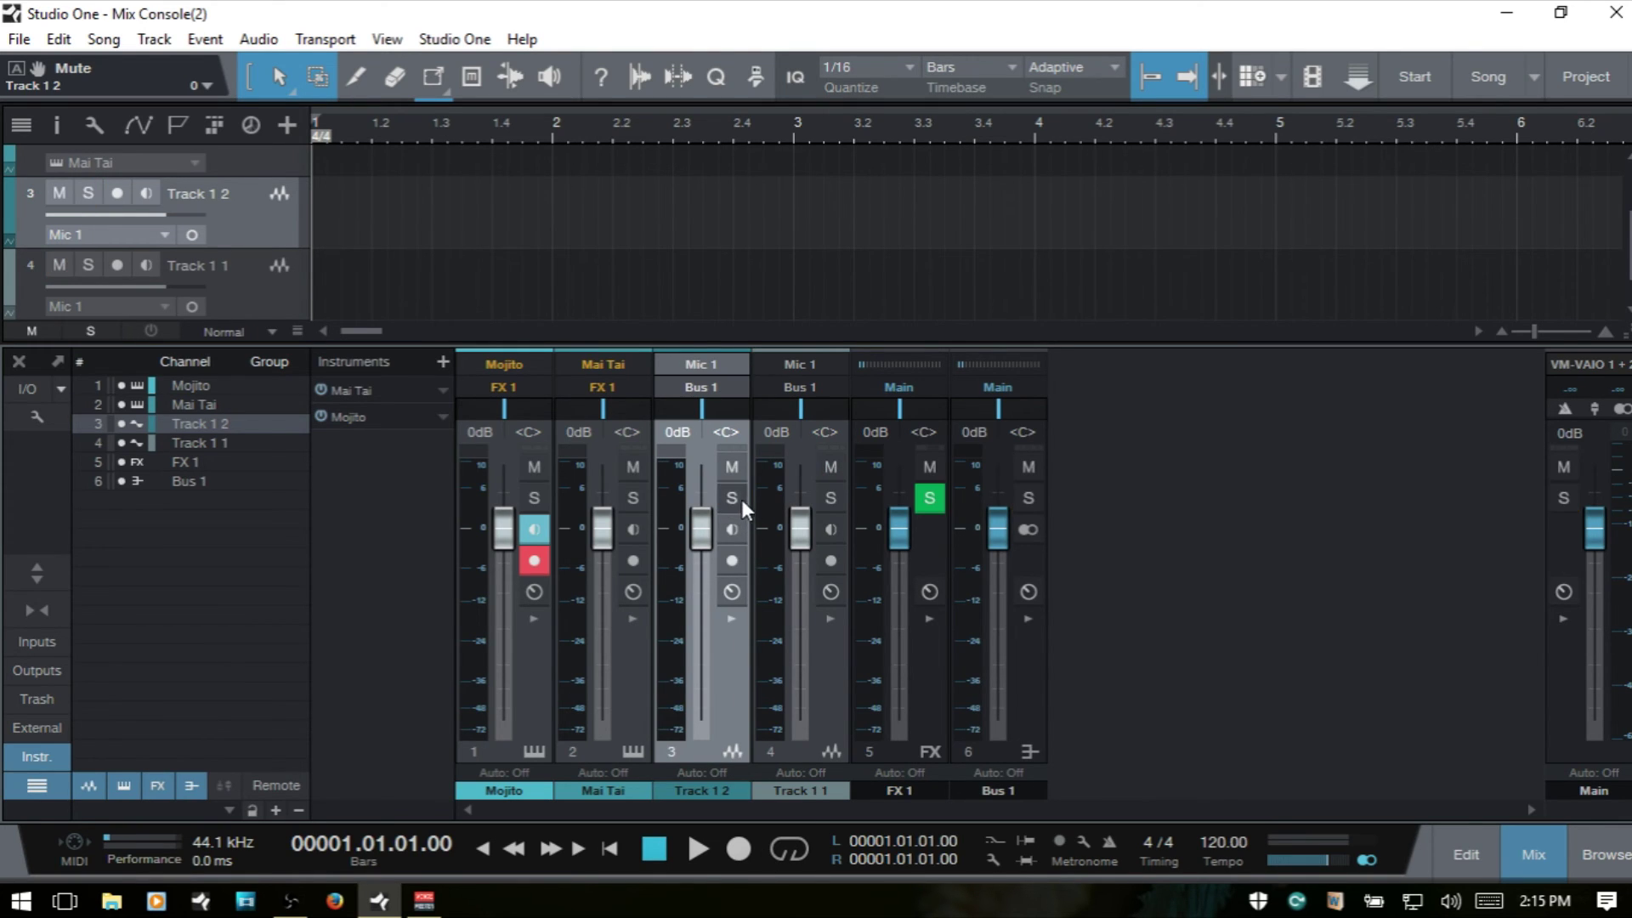
{"action": "key", "text": "shift+s"}
{"action": "key", "text": "shift+s"}
- Solo and unsolo Track 1 1 and FX 1 in turn to compare which channels get muted
{"action": "left_click", "coordinate": [830, 498]}
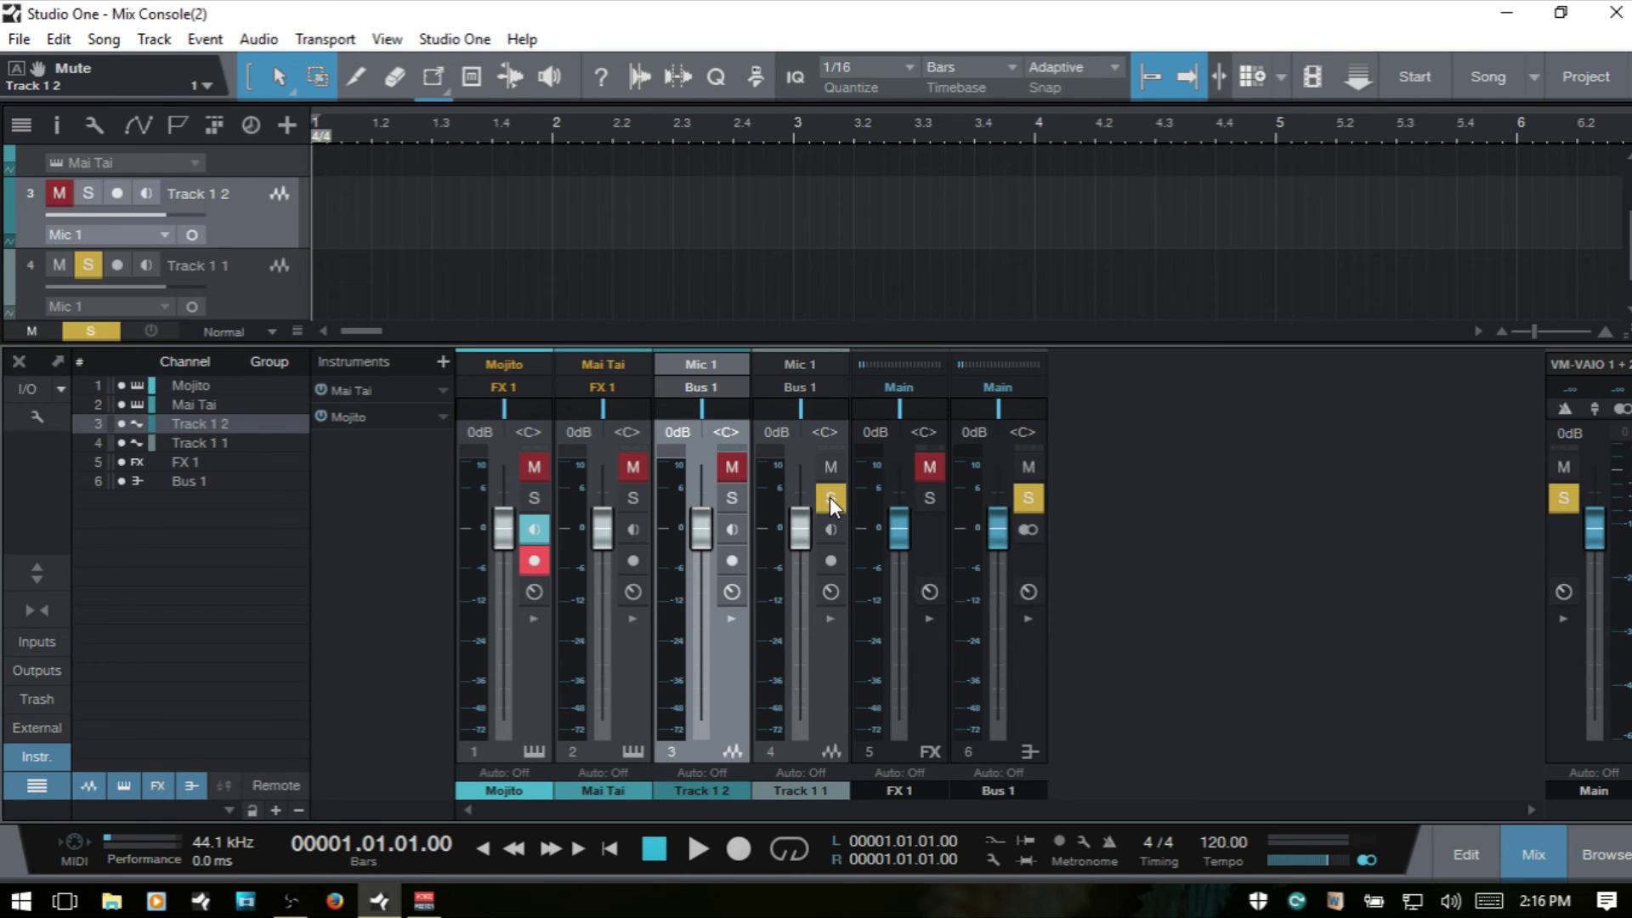
{"action": "left_click", "coordinate": [830, 498]}
{"action": "left_click", "coordinate": [931, 498]}
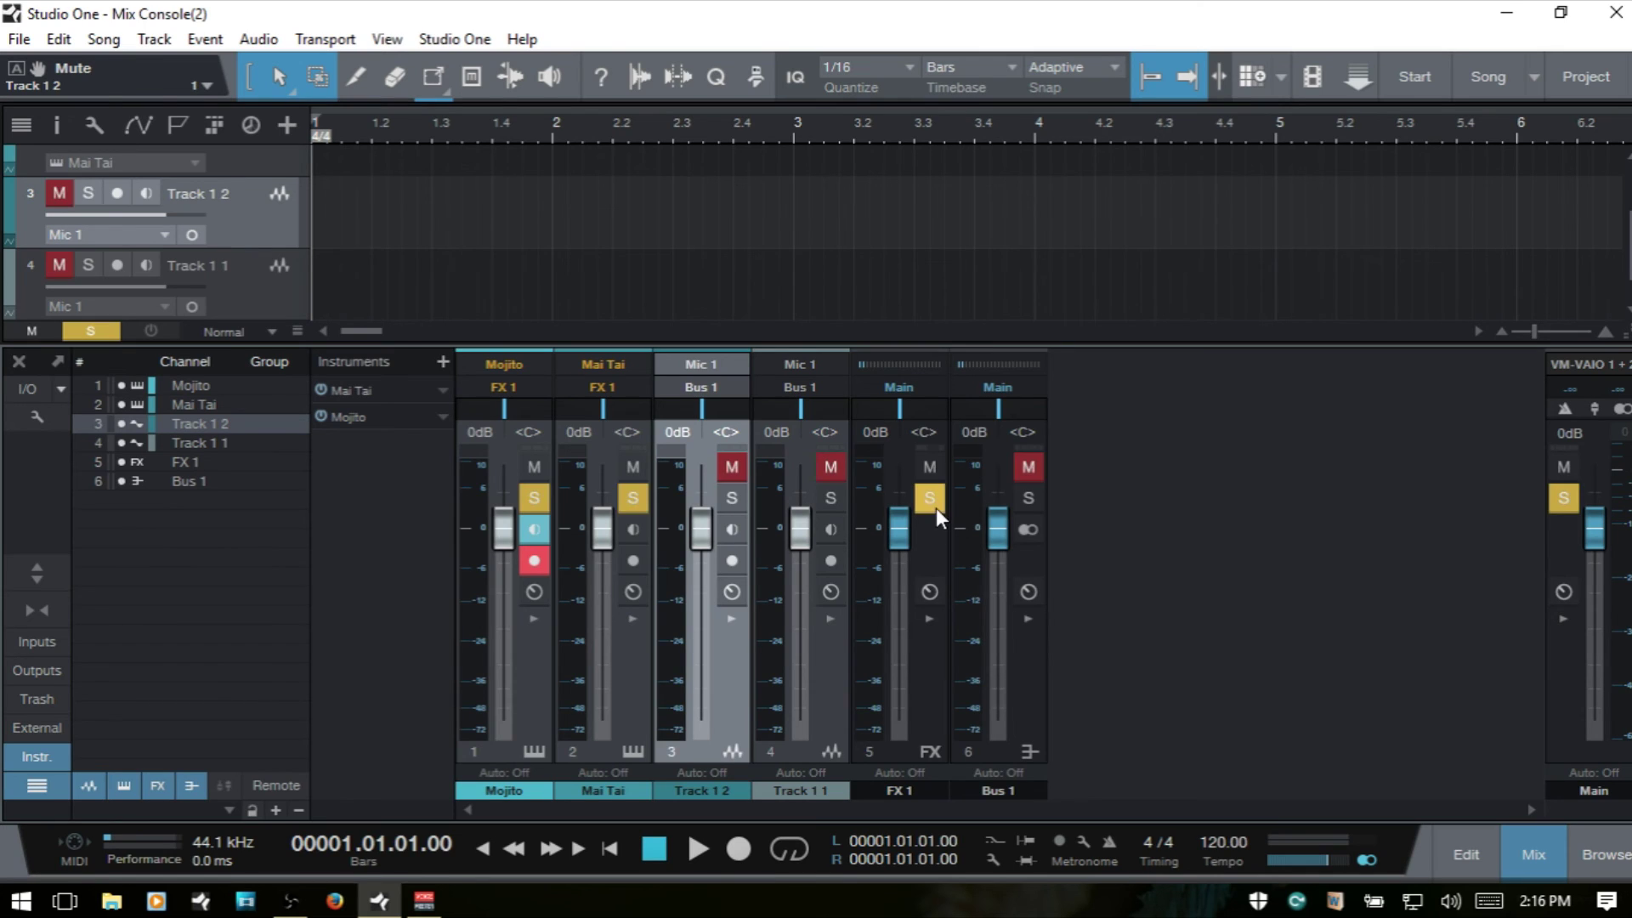
{"action": "left_click", "coordinate": [932, 500]}
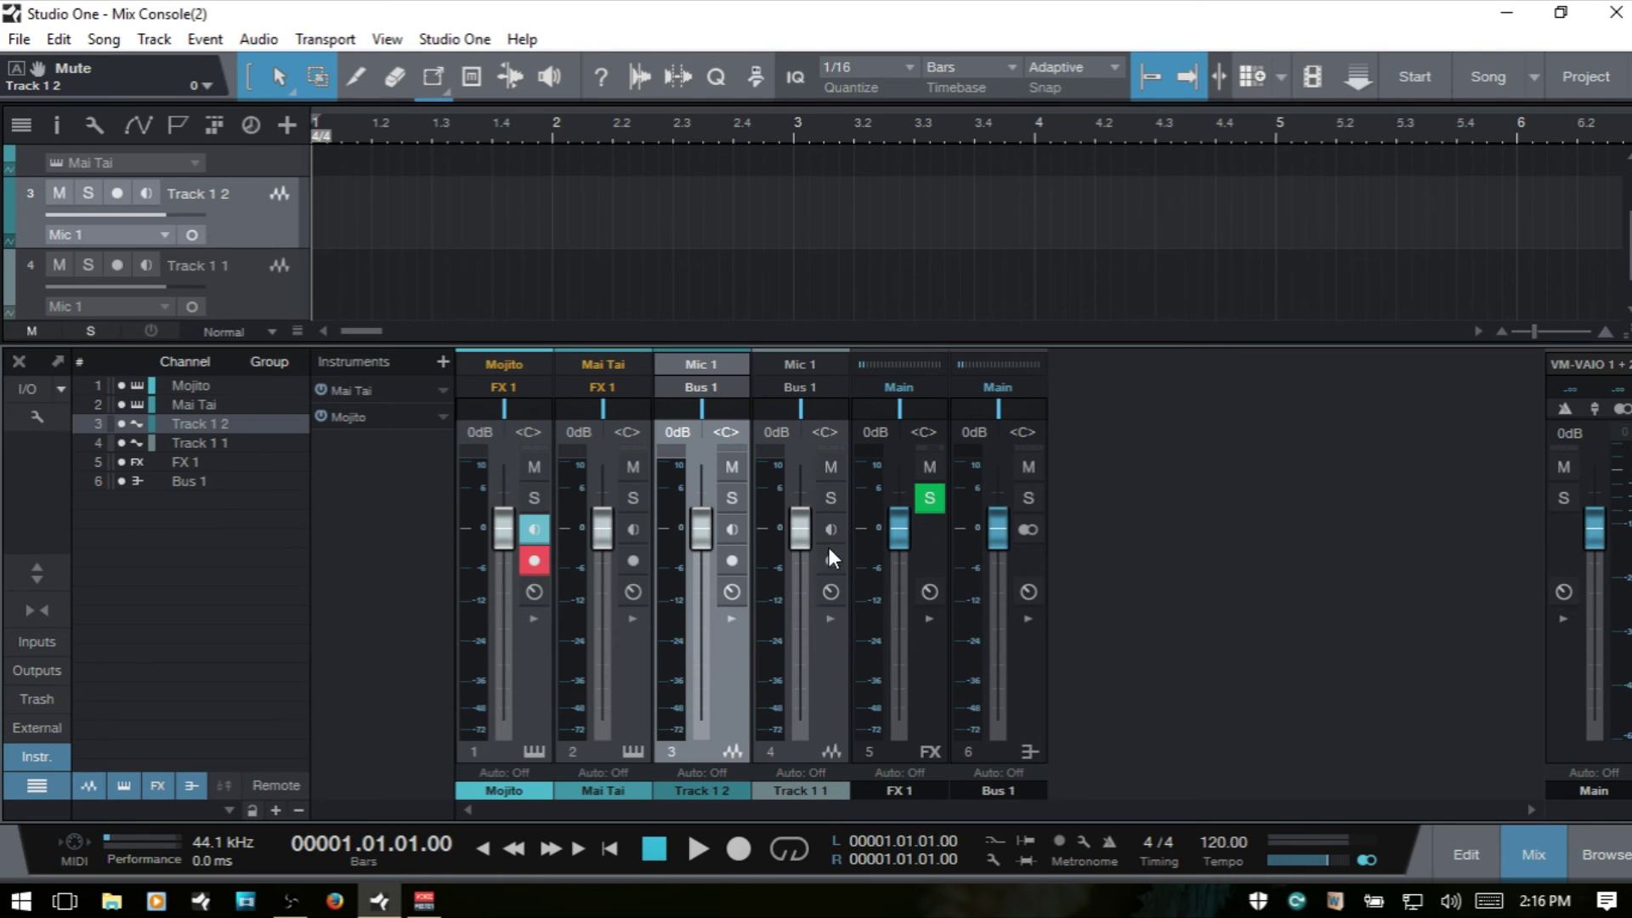
- Solo and unsolo Track 1 1, Mai Tai, Mojito and FX 1 in turn, and turn off FX 1's solo safe
{"action": "left_click", "coordinate": [832, 500]}
{"action": "left_click", "coordinate": [835, 497]}
{"action": "left_click", "coordinate": [641, 498]}
{"action": "left_click", "coordinate": [641, 498]}
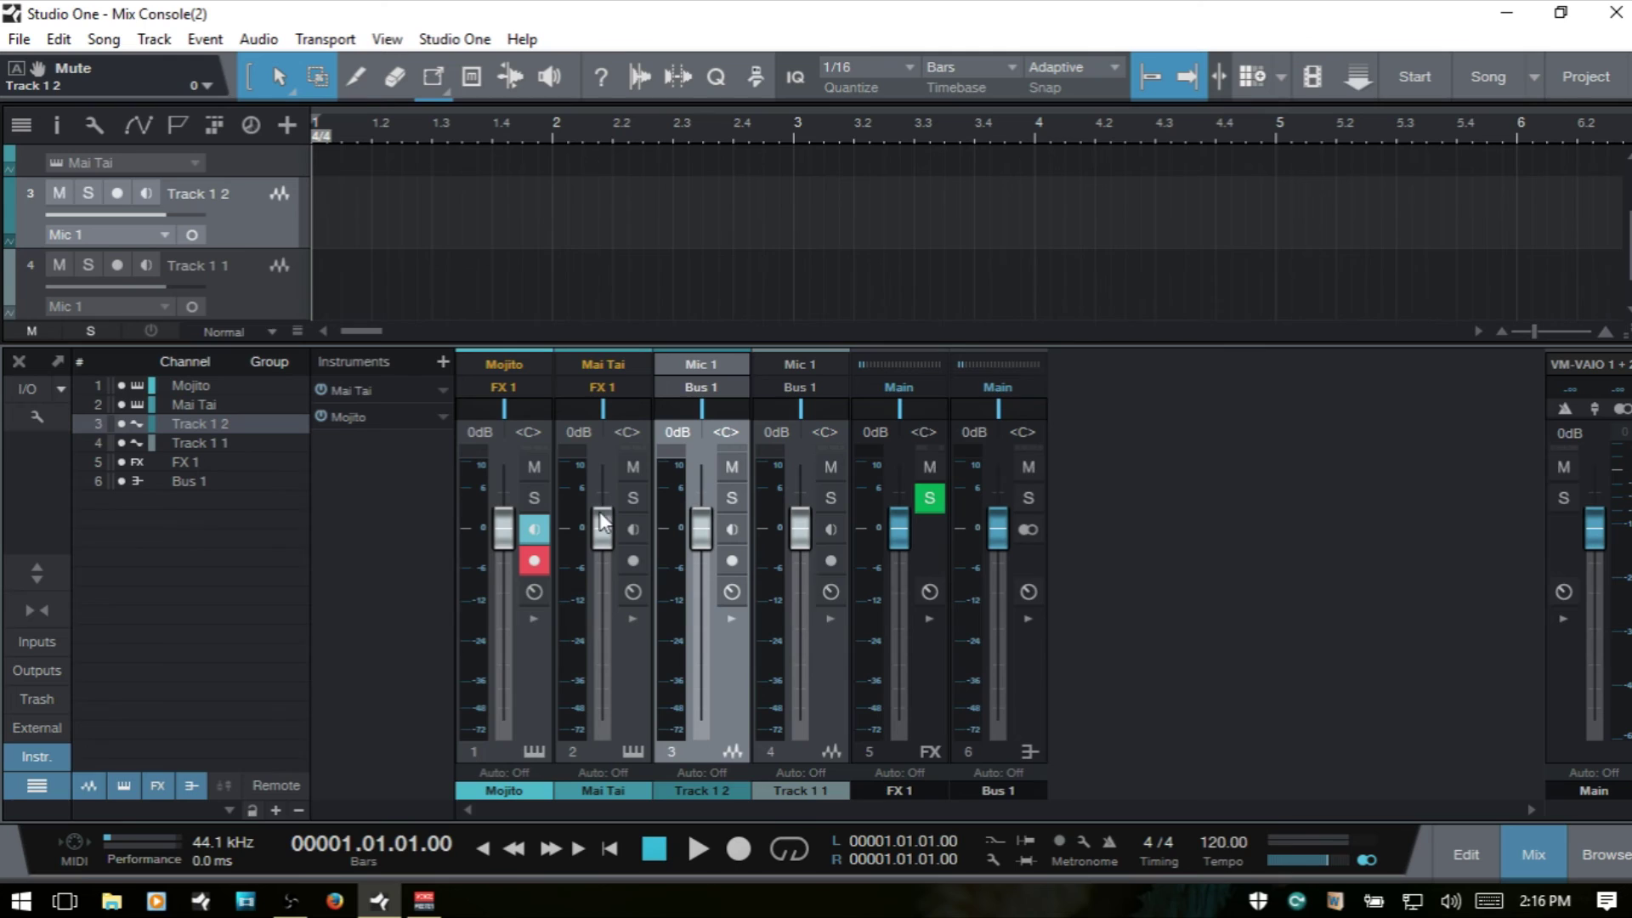
{"action": "left_click", "coordinate": [538, 501]}
{"action": "left_click", "coordinate": [538, 501]}
{"action": "left_click", "coordinate": [927, 500]}
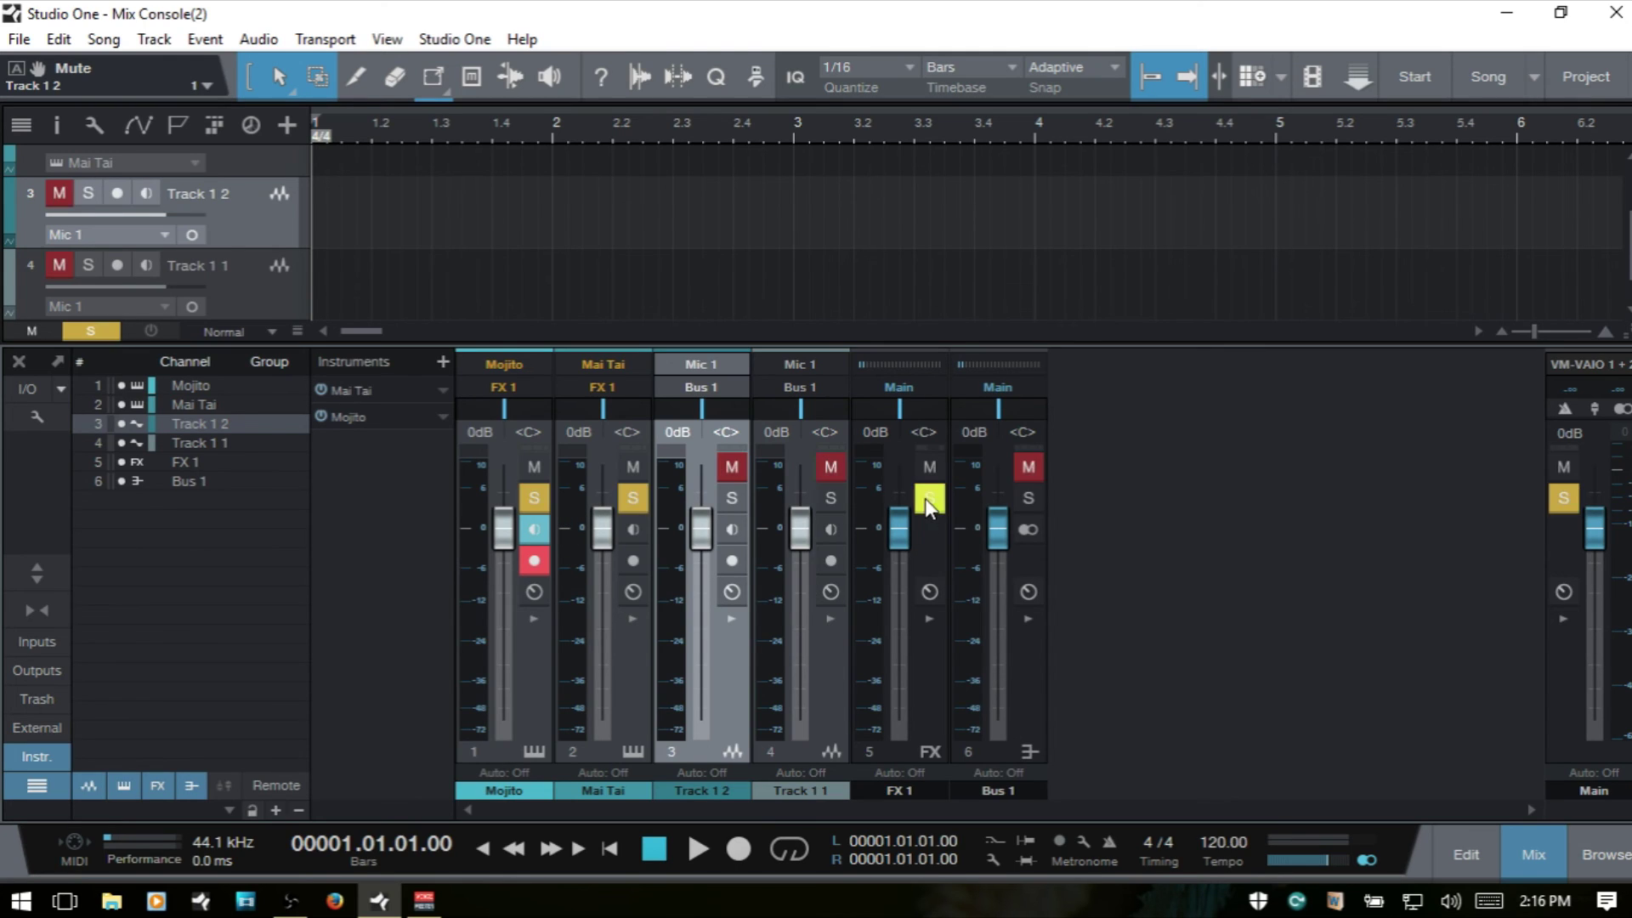
{"action": "left_click", "coordinate": [930, 498]}
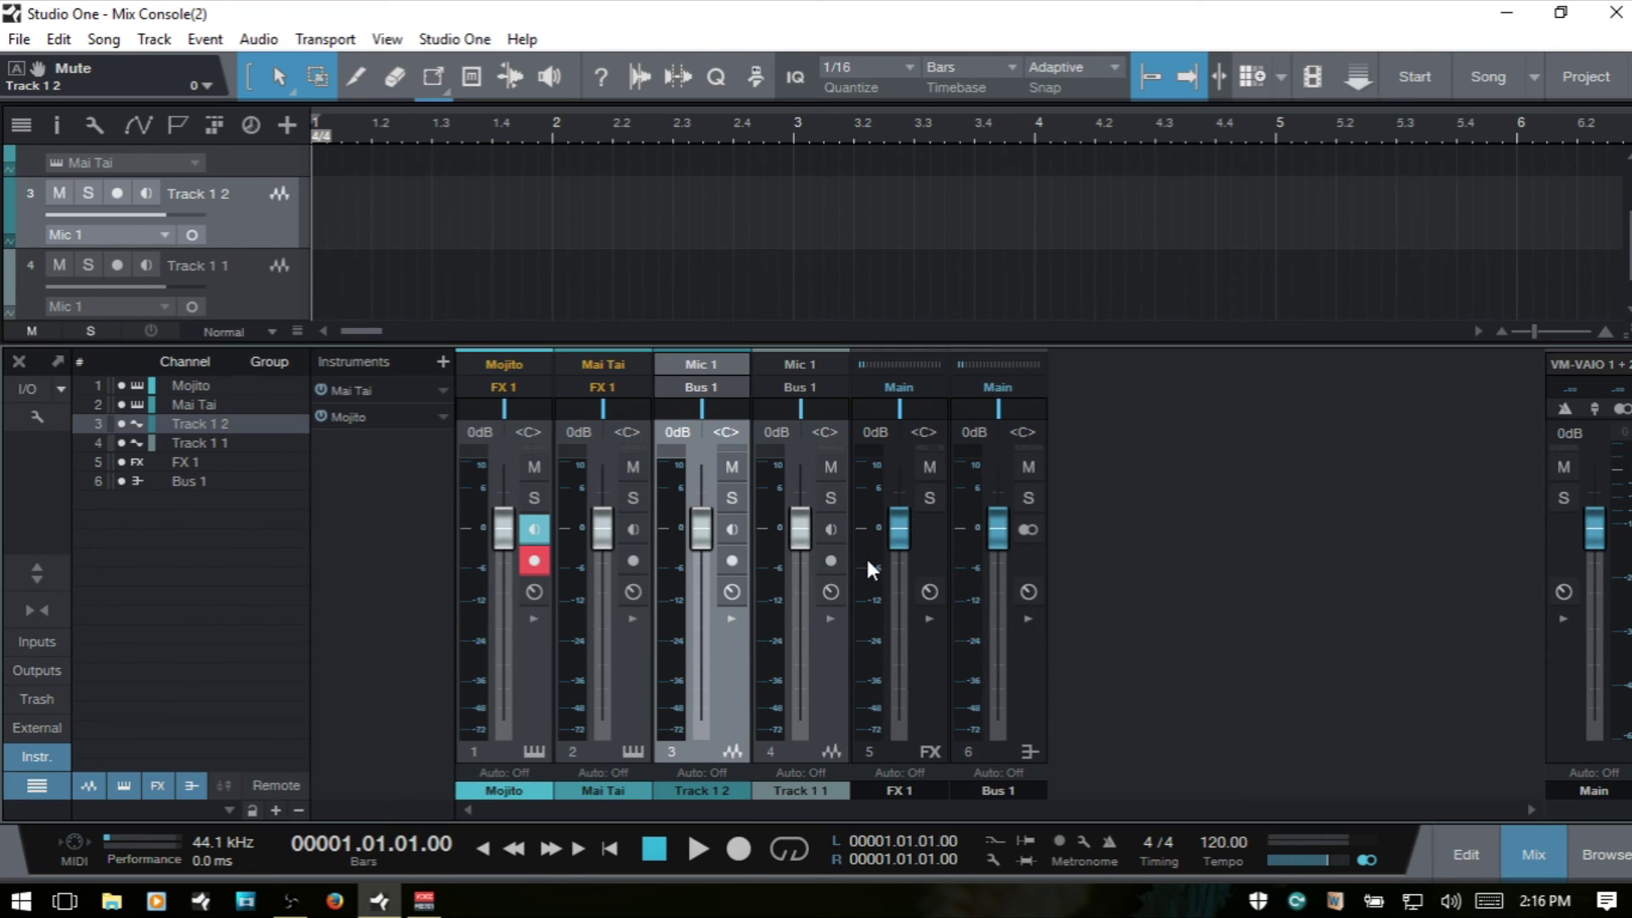
- Solo the Mojito and Mai Tai channels, clear their solos and solo both again
{"action": "left_click", "coordinate": [530, 498]}
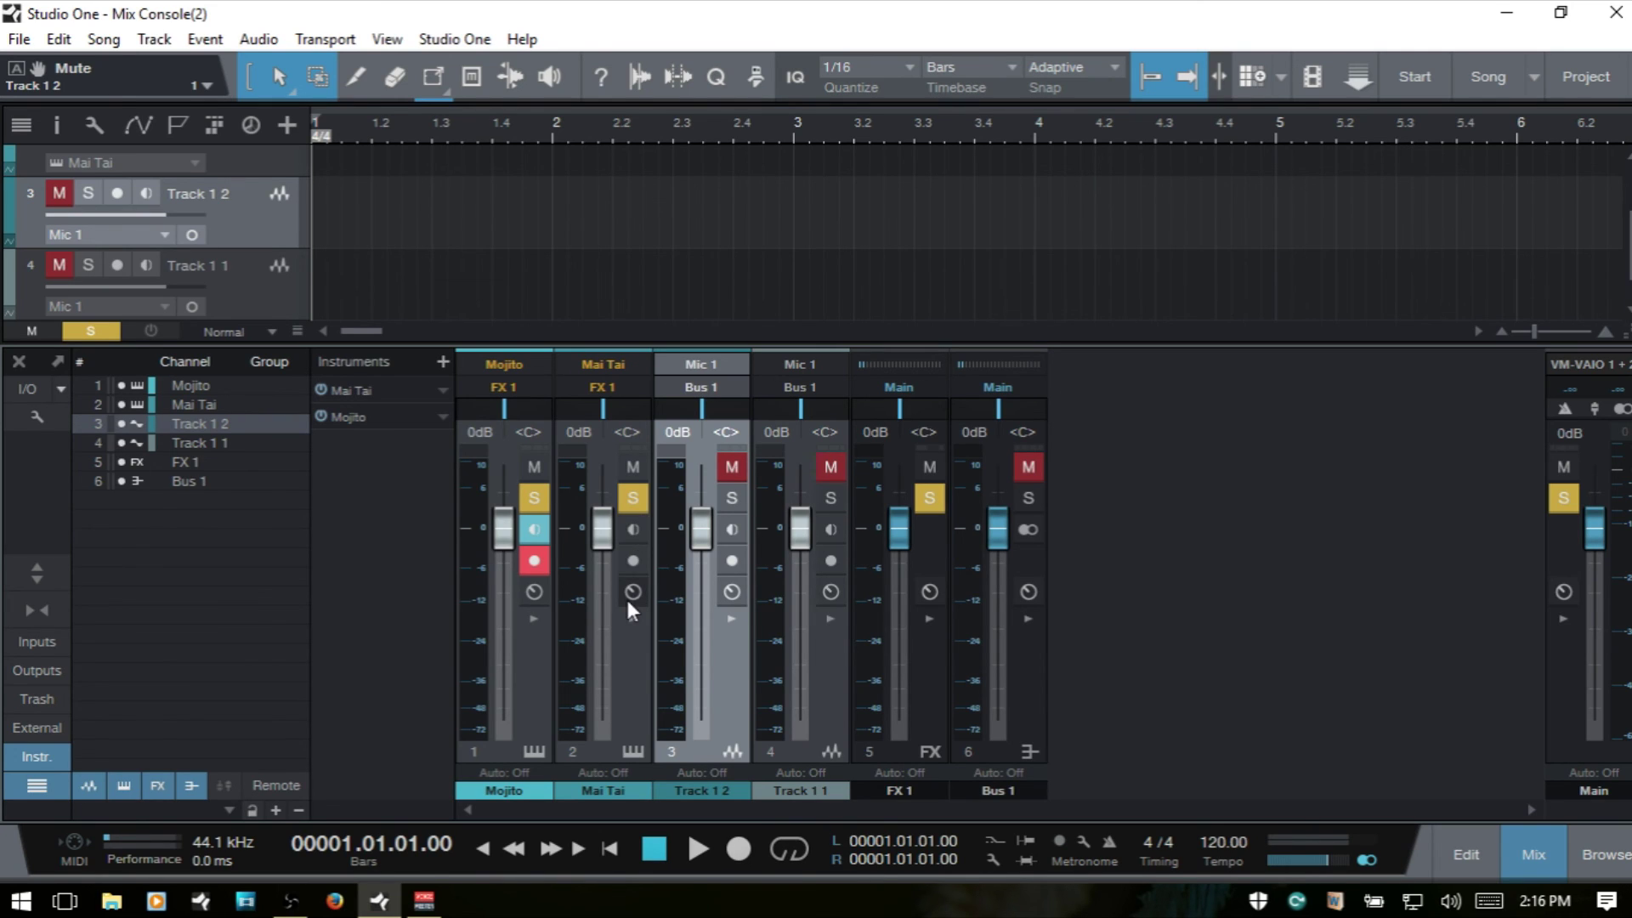
{"action": "left_click", "coordinate": [632, 497], "text": "alt"}
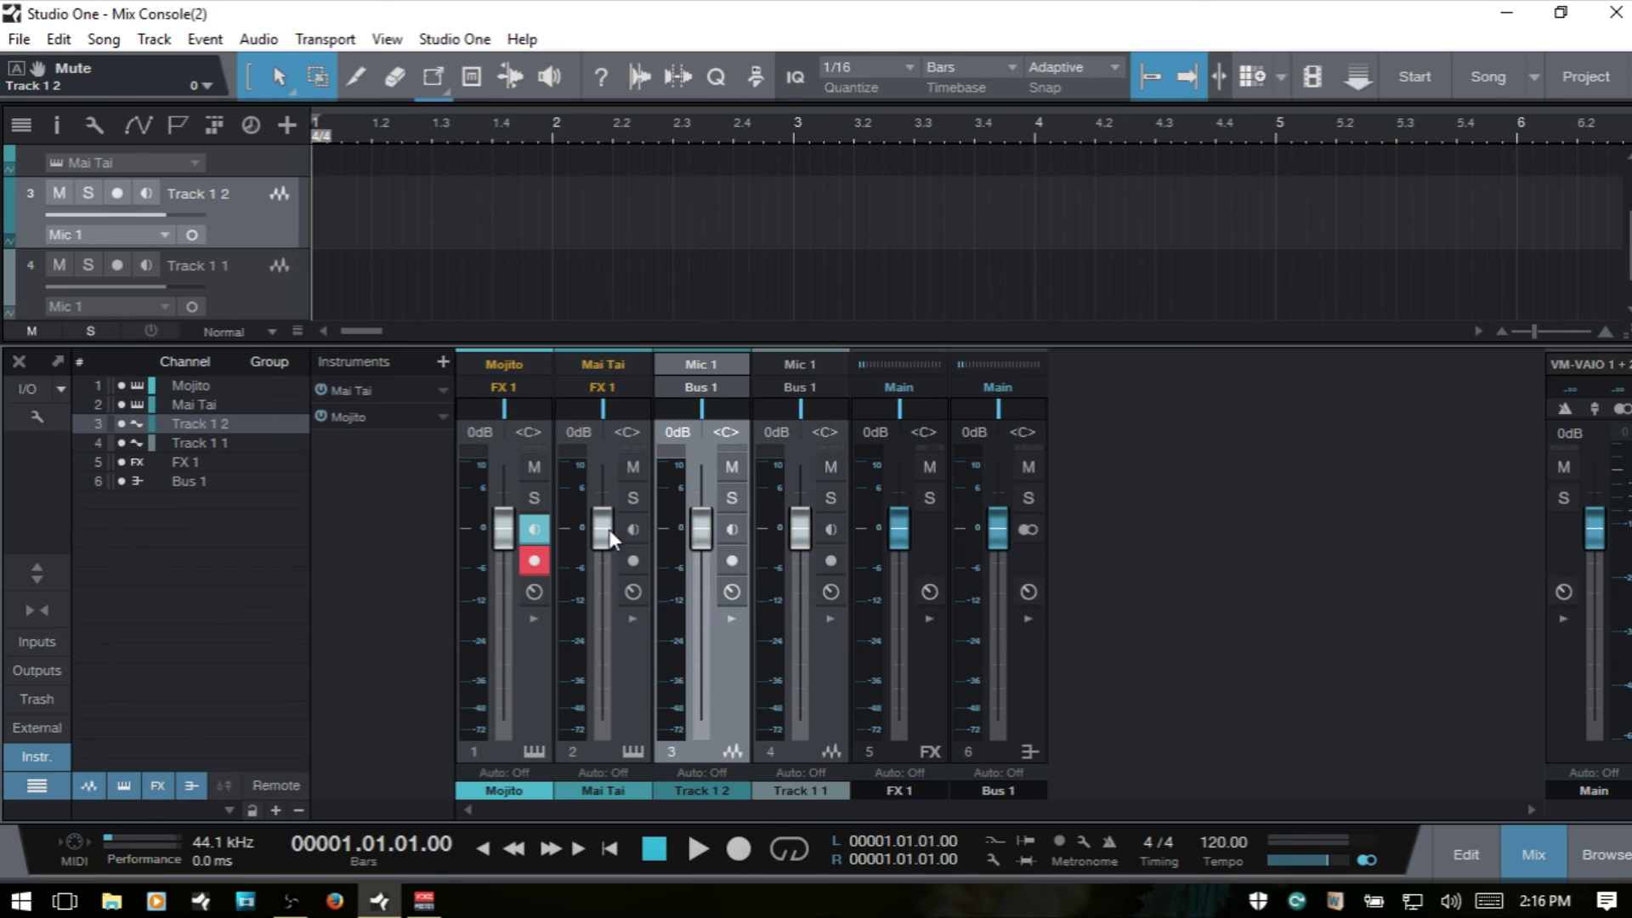
{"action": "left_click", "coordinate": [633, 497]}
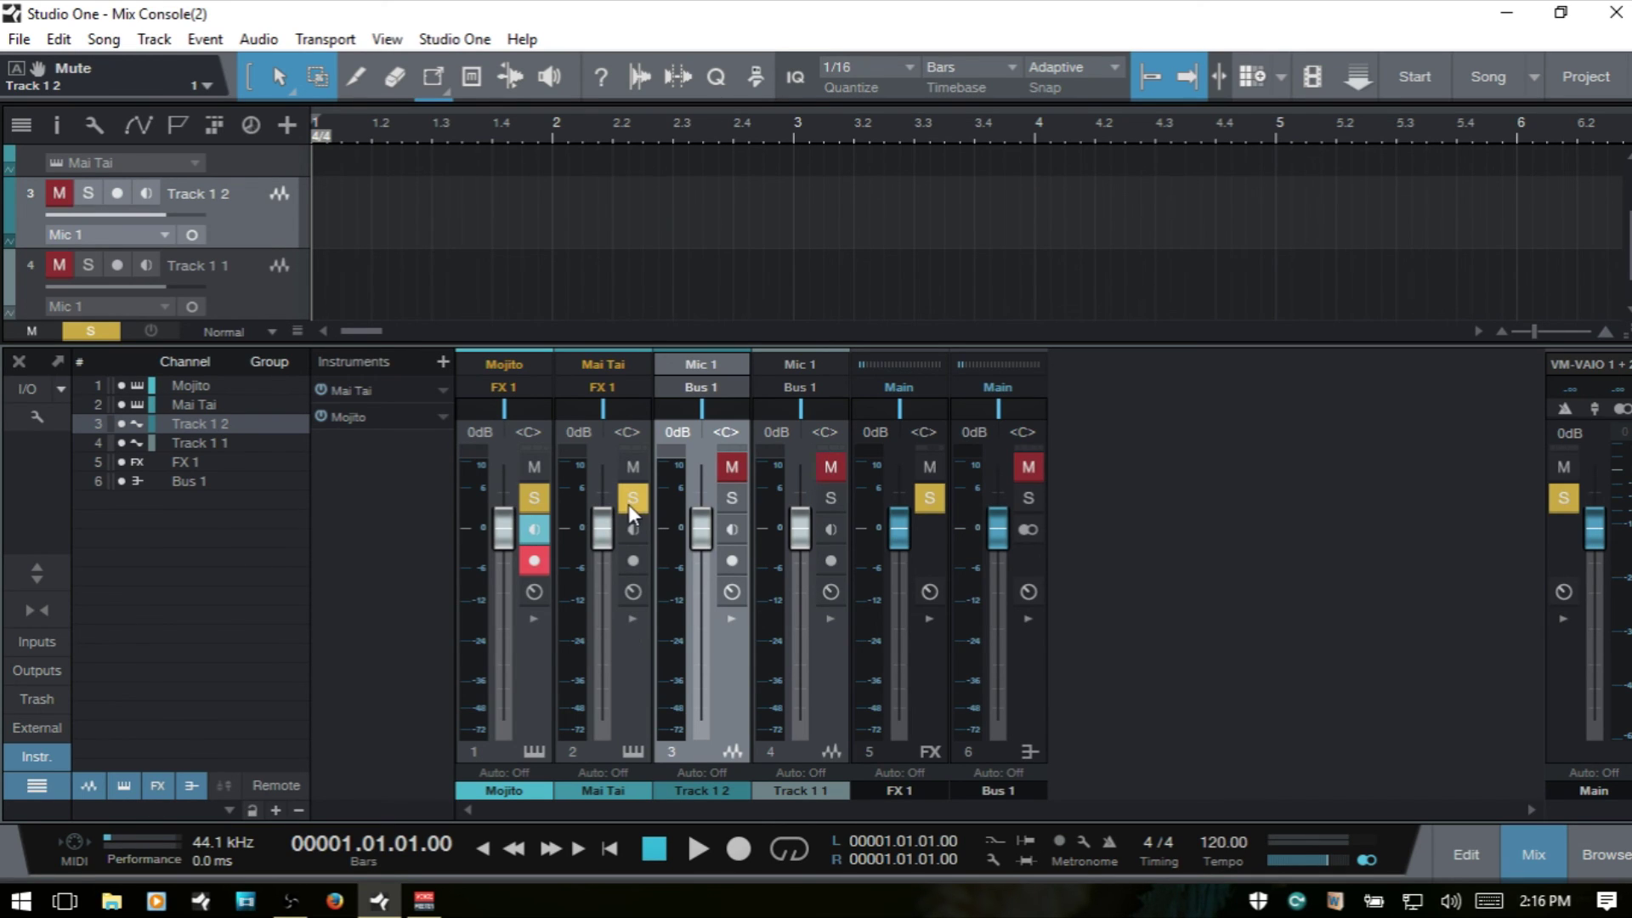
- Switch the soloed channels off, back on and off again with the global solo
{"action": "left_click", "coordinate": [91, 331]}
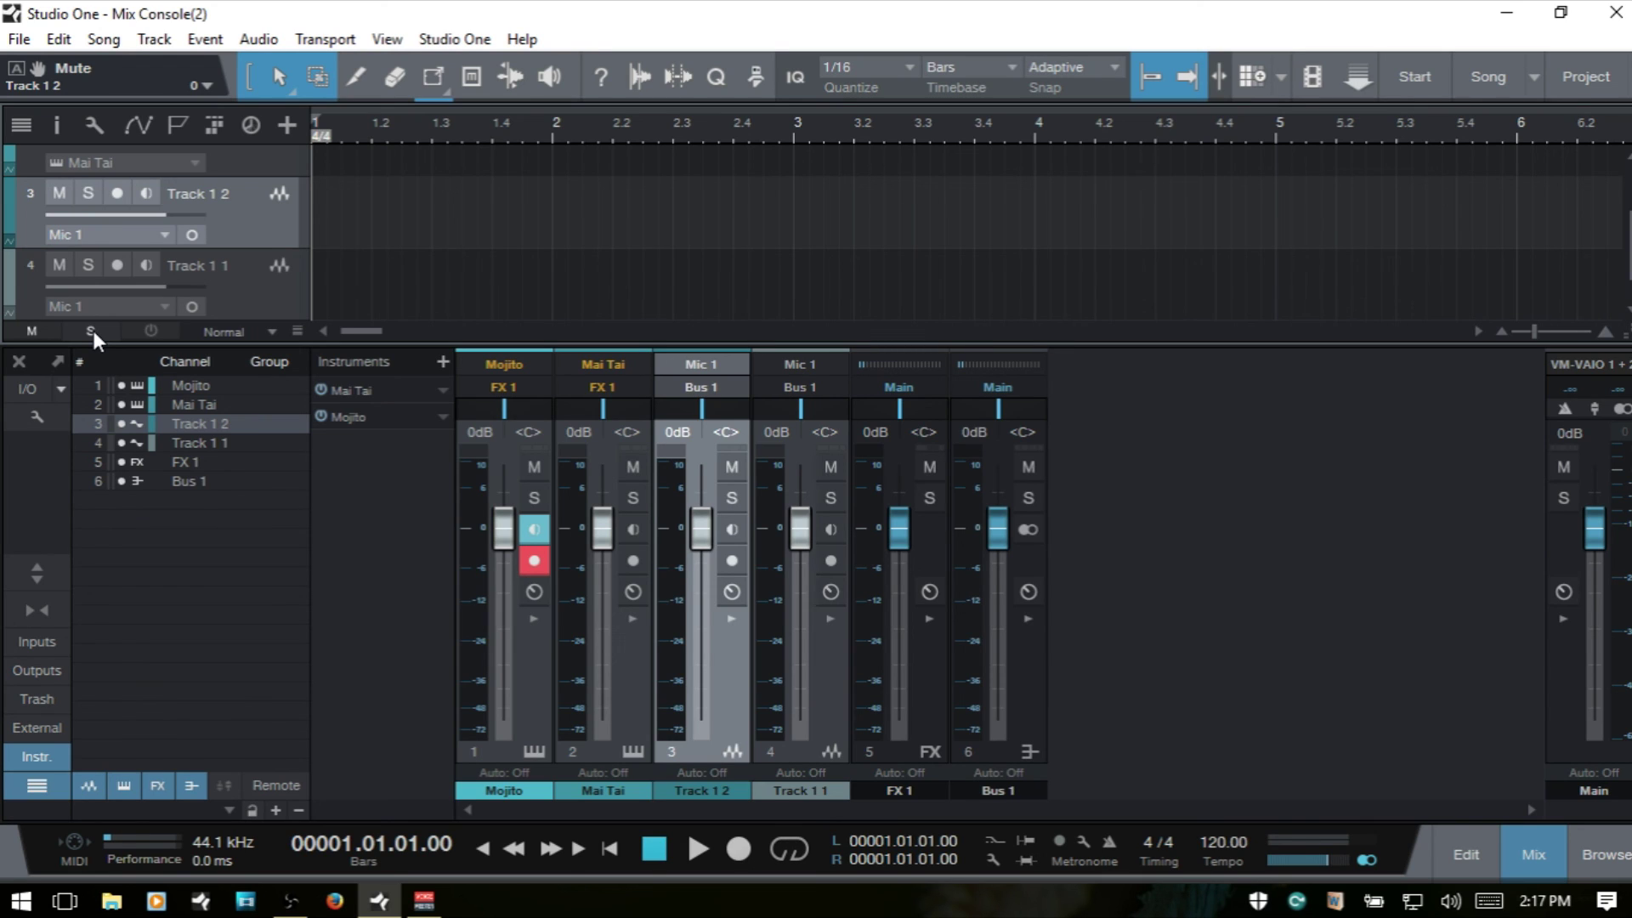
{"action": "left_click", "coordinate": [93, 331]}
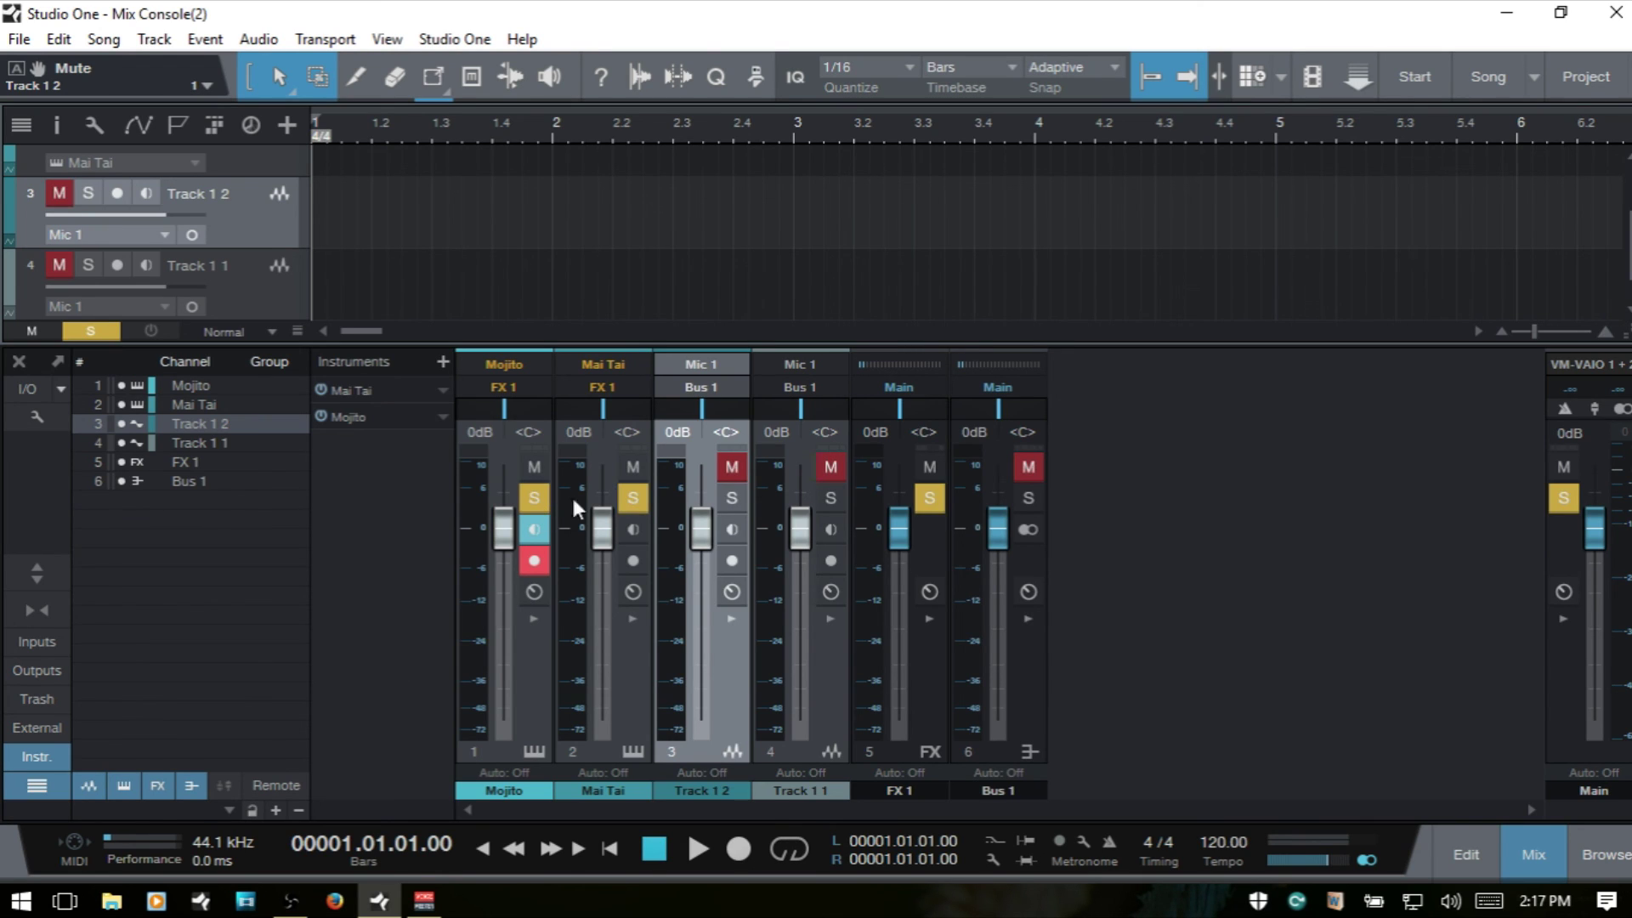
{"action": "left_click", "coordinate": [91, 329]}
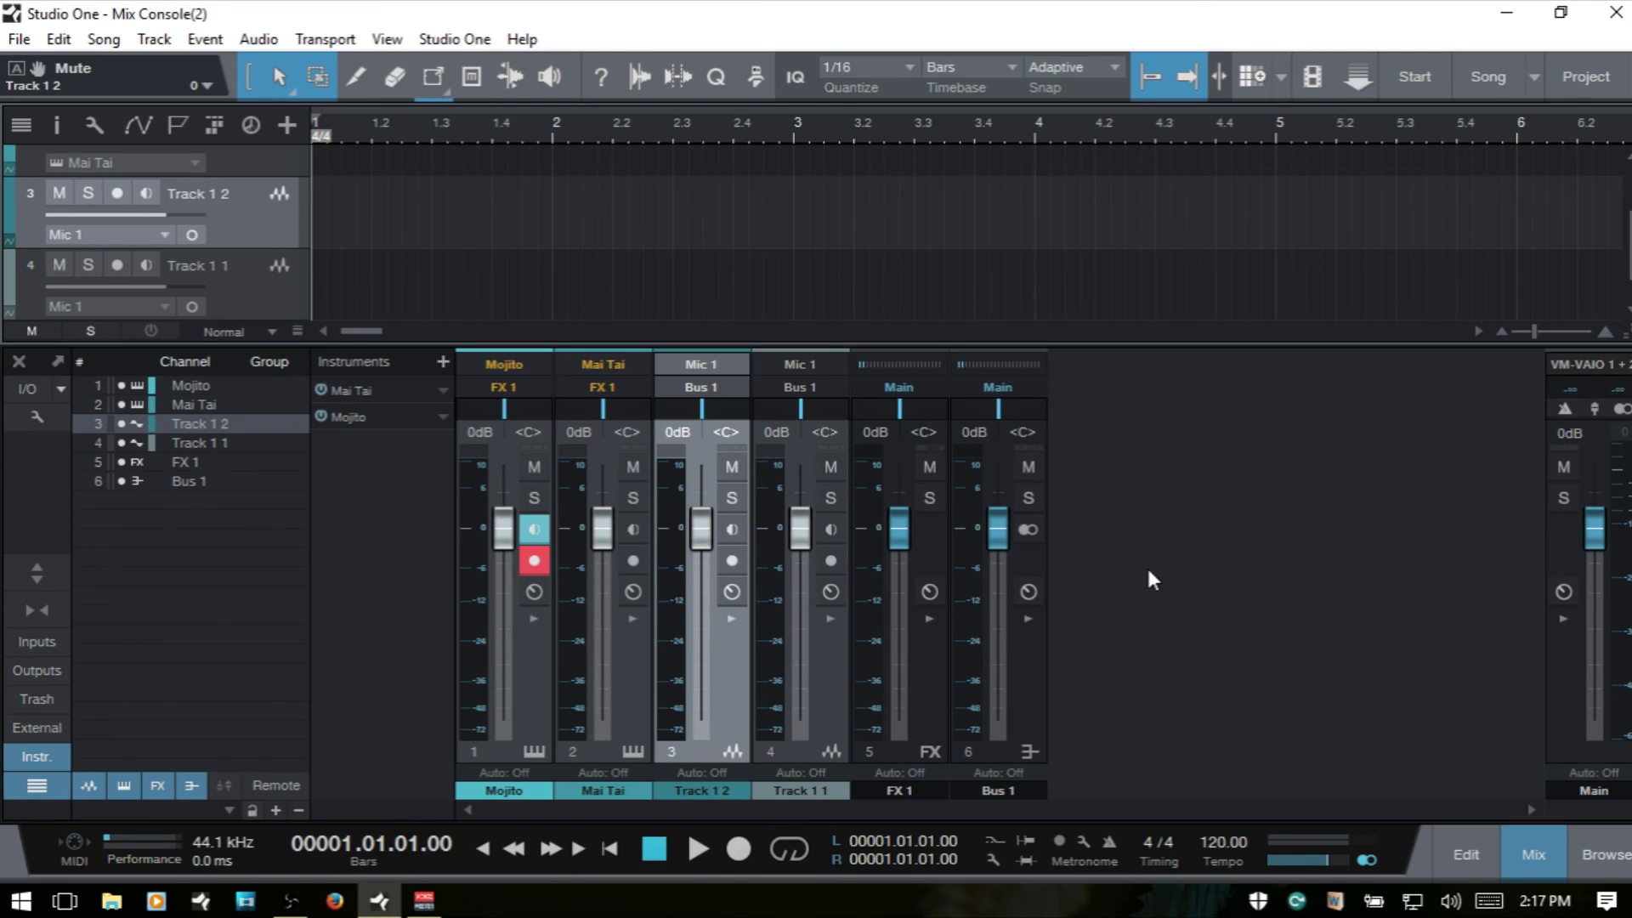
- Toggle input monitoring on Track 1 2 on and off, and arm and disarm it for recording
{"action": "left_click", "coordinate": [731, 531]}
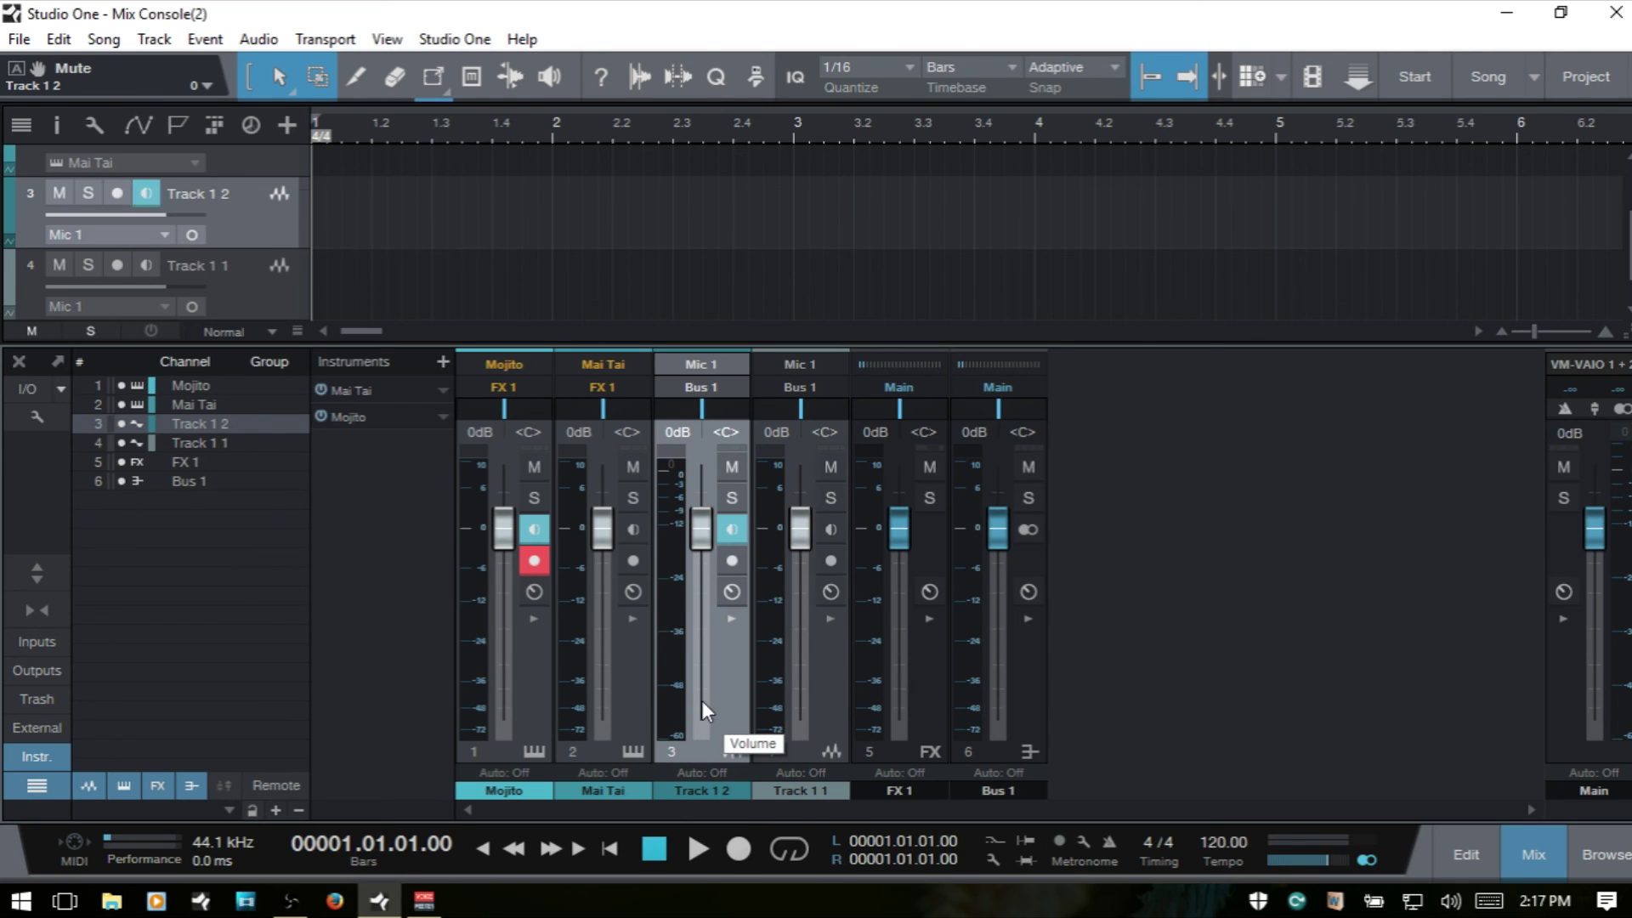
{"action": "key", "text": "u"}
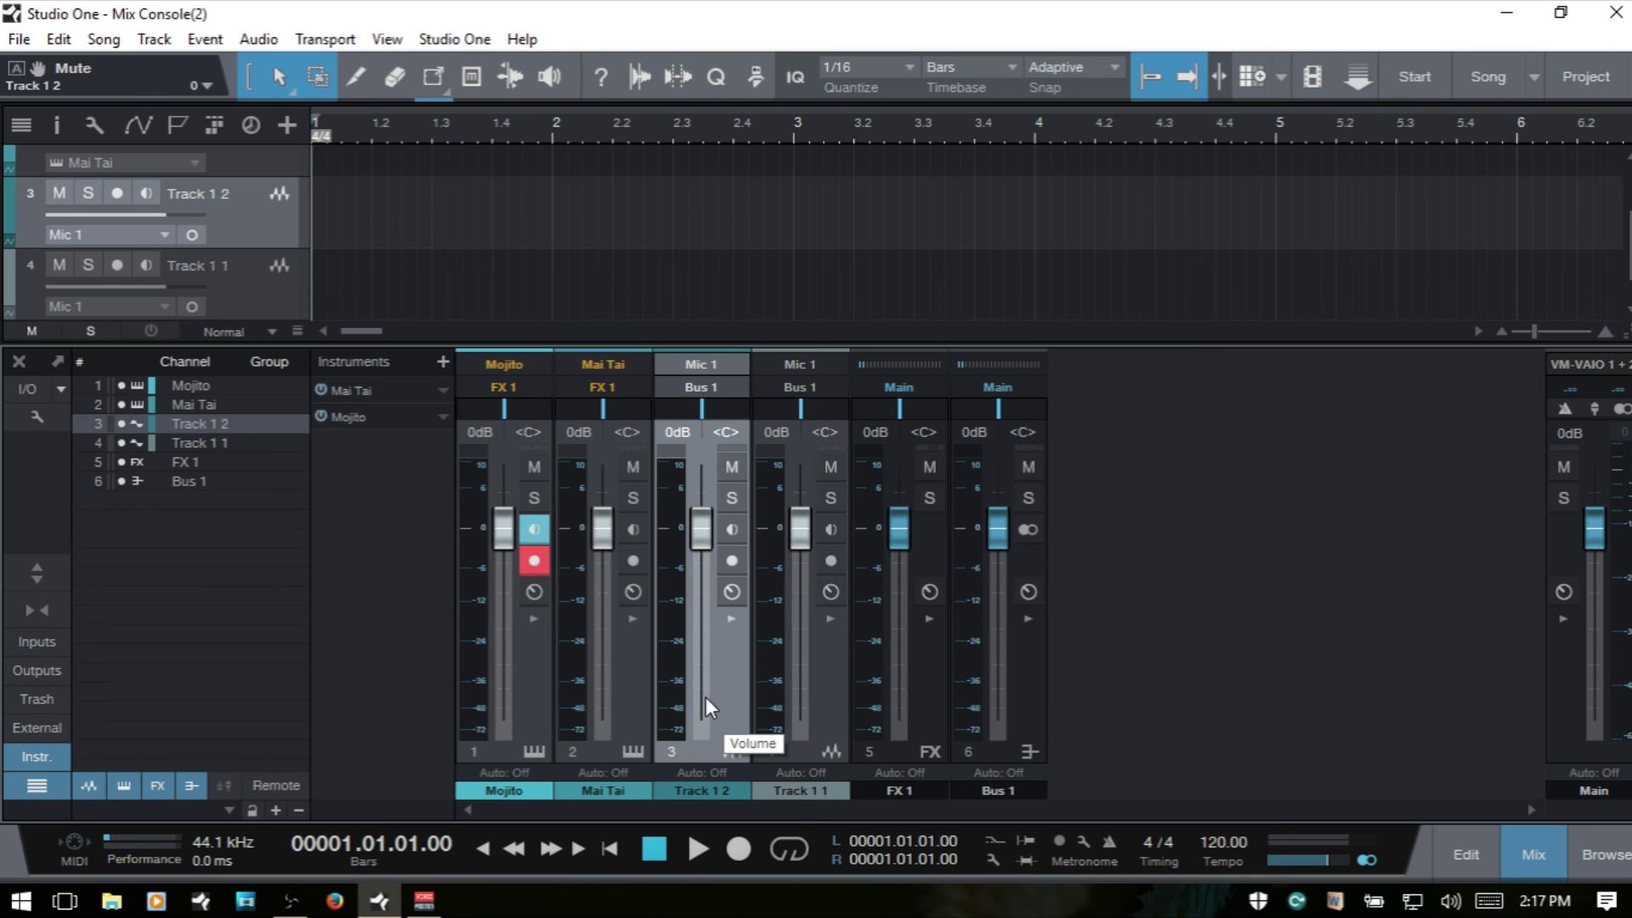
{"action": "key", "text": "r"}
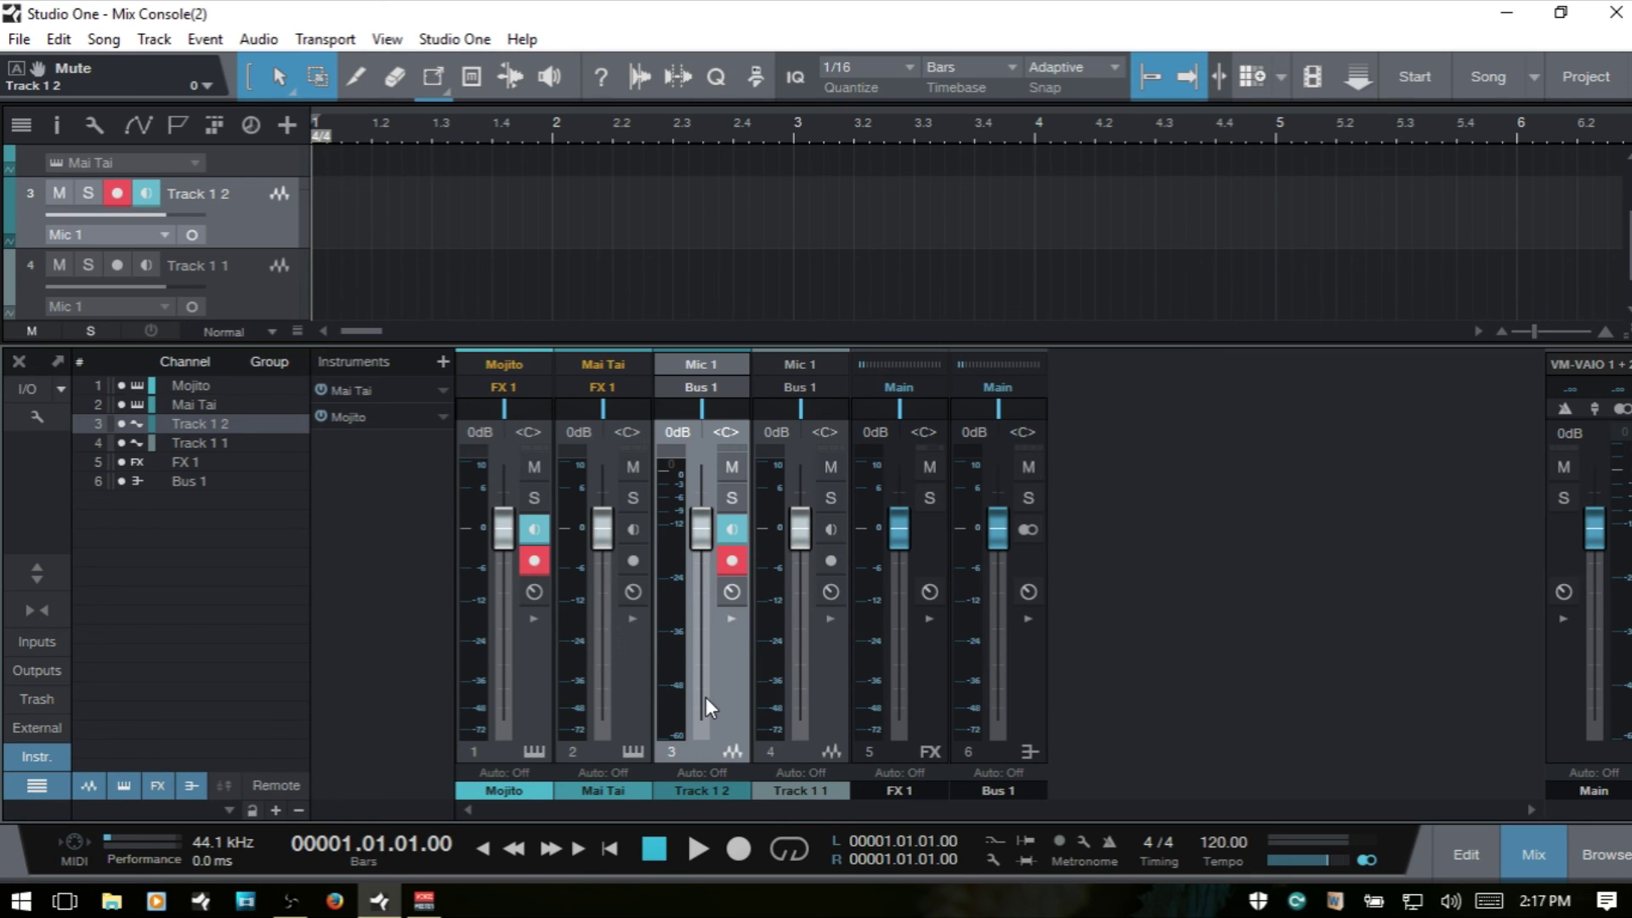
{"action": "left_click", "coordinate": [735, 559]}
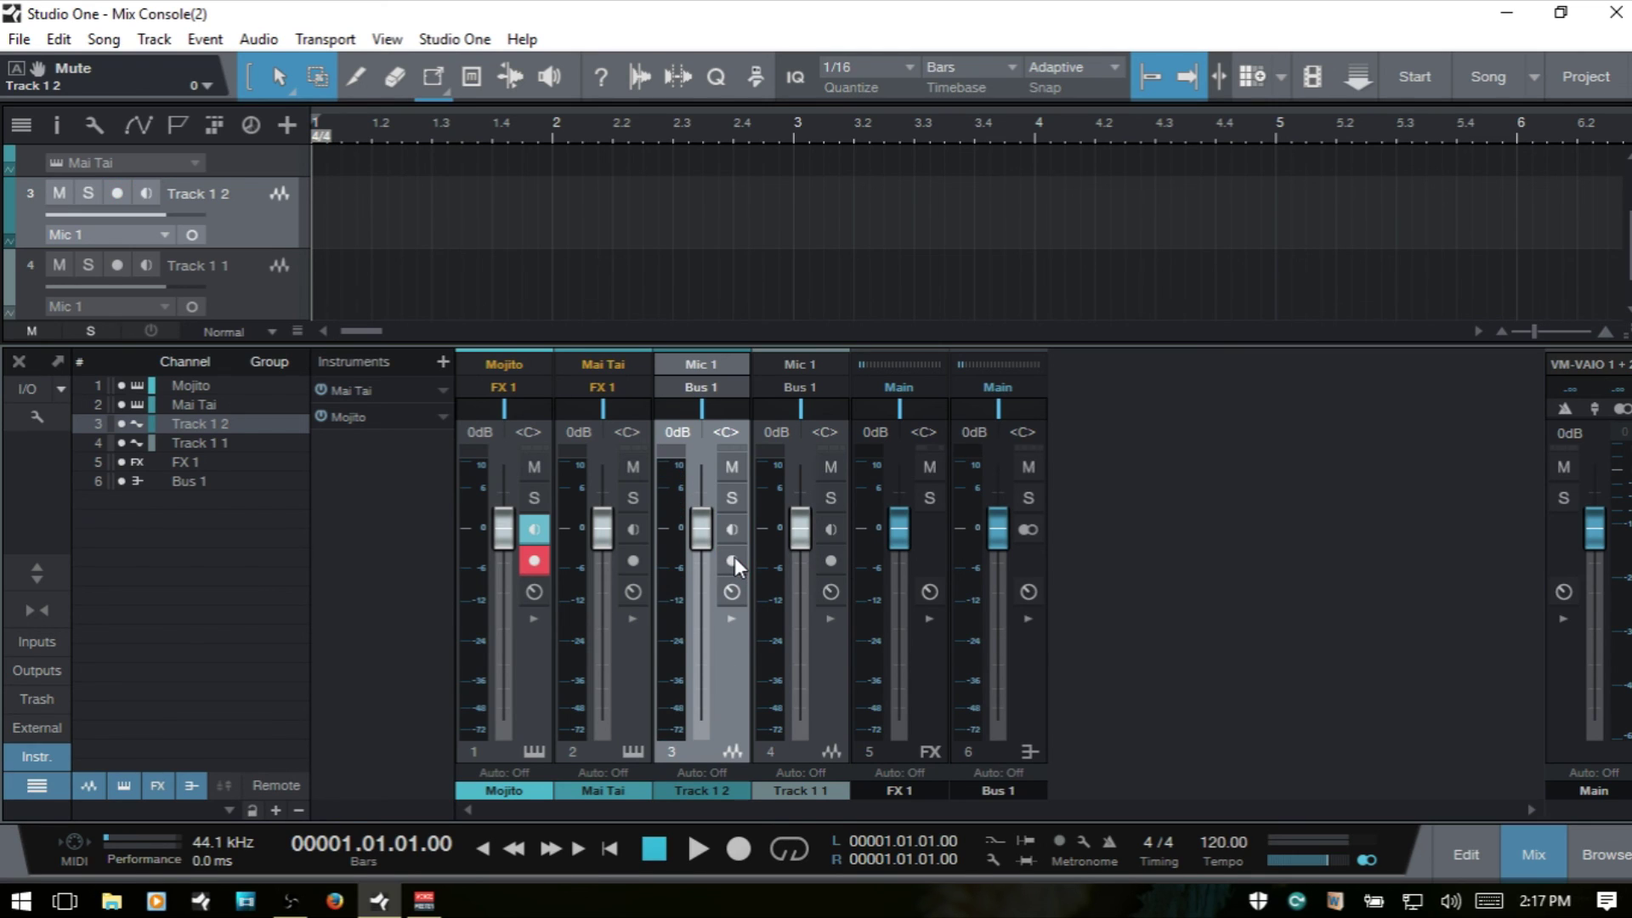
- Review Track 1 2's automation modes and Add / Remove Parameters dialog, and cancel renaming the channel
{"action": "left_click", "coordinate": [700, 772]}
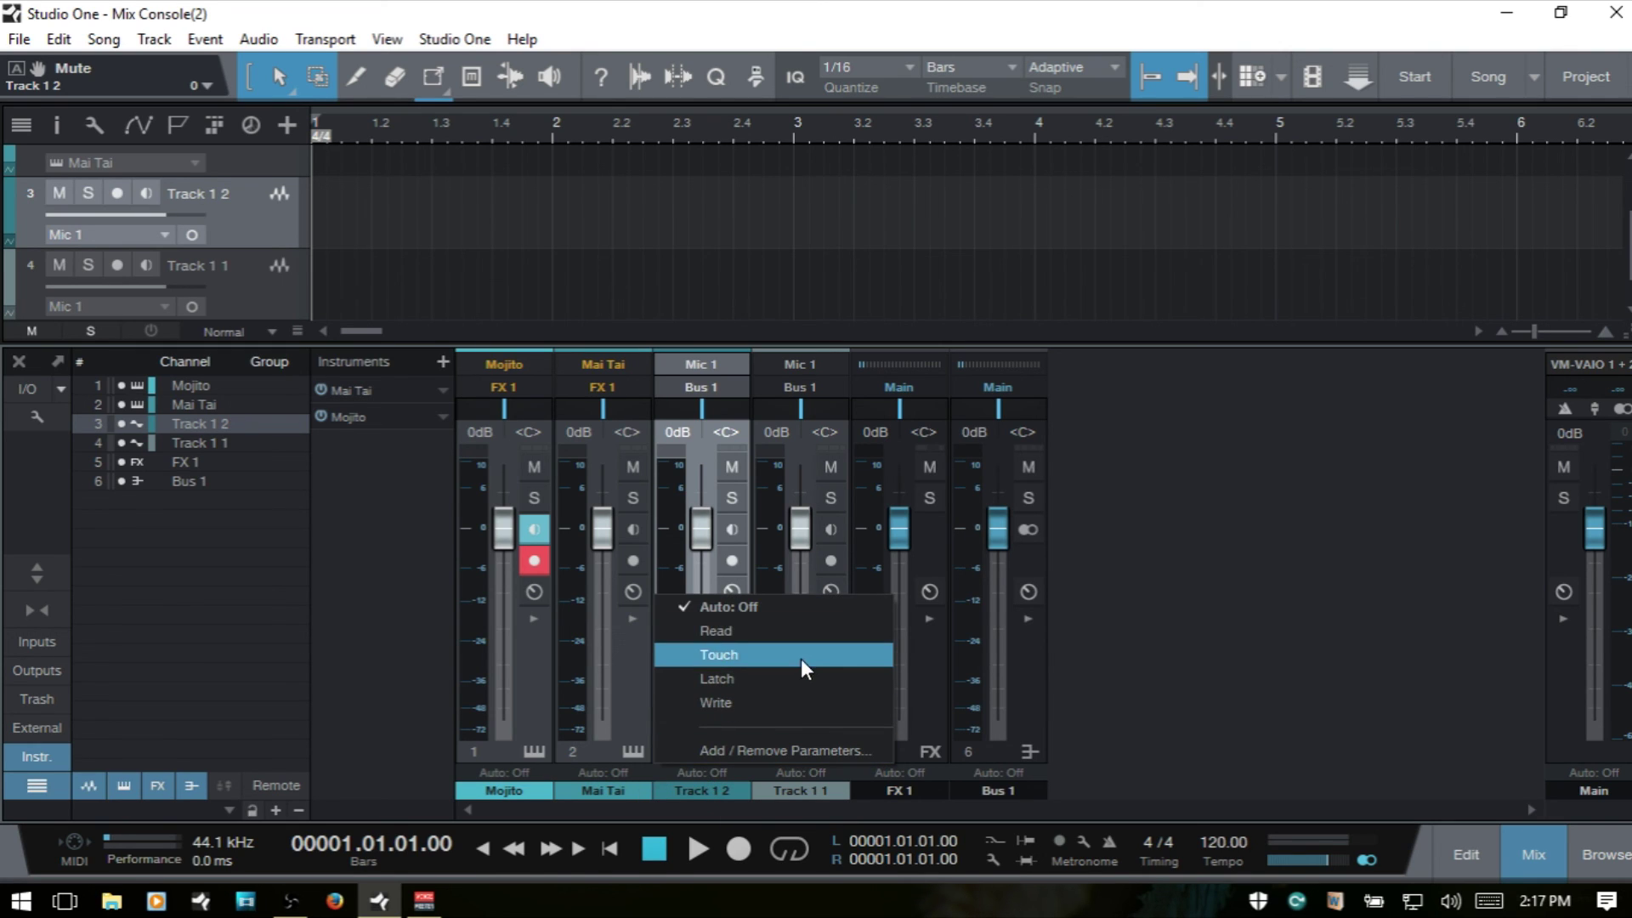
{"action": "left_click", "coordinate": [753, 752]}
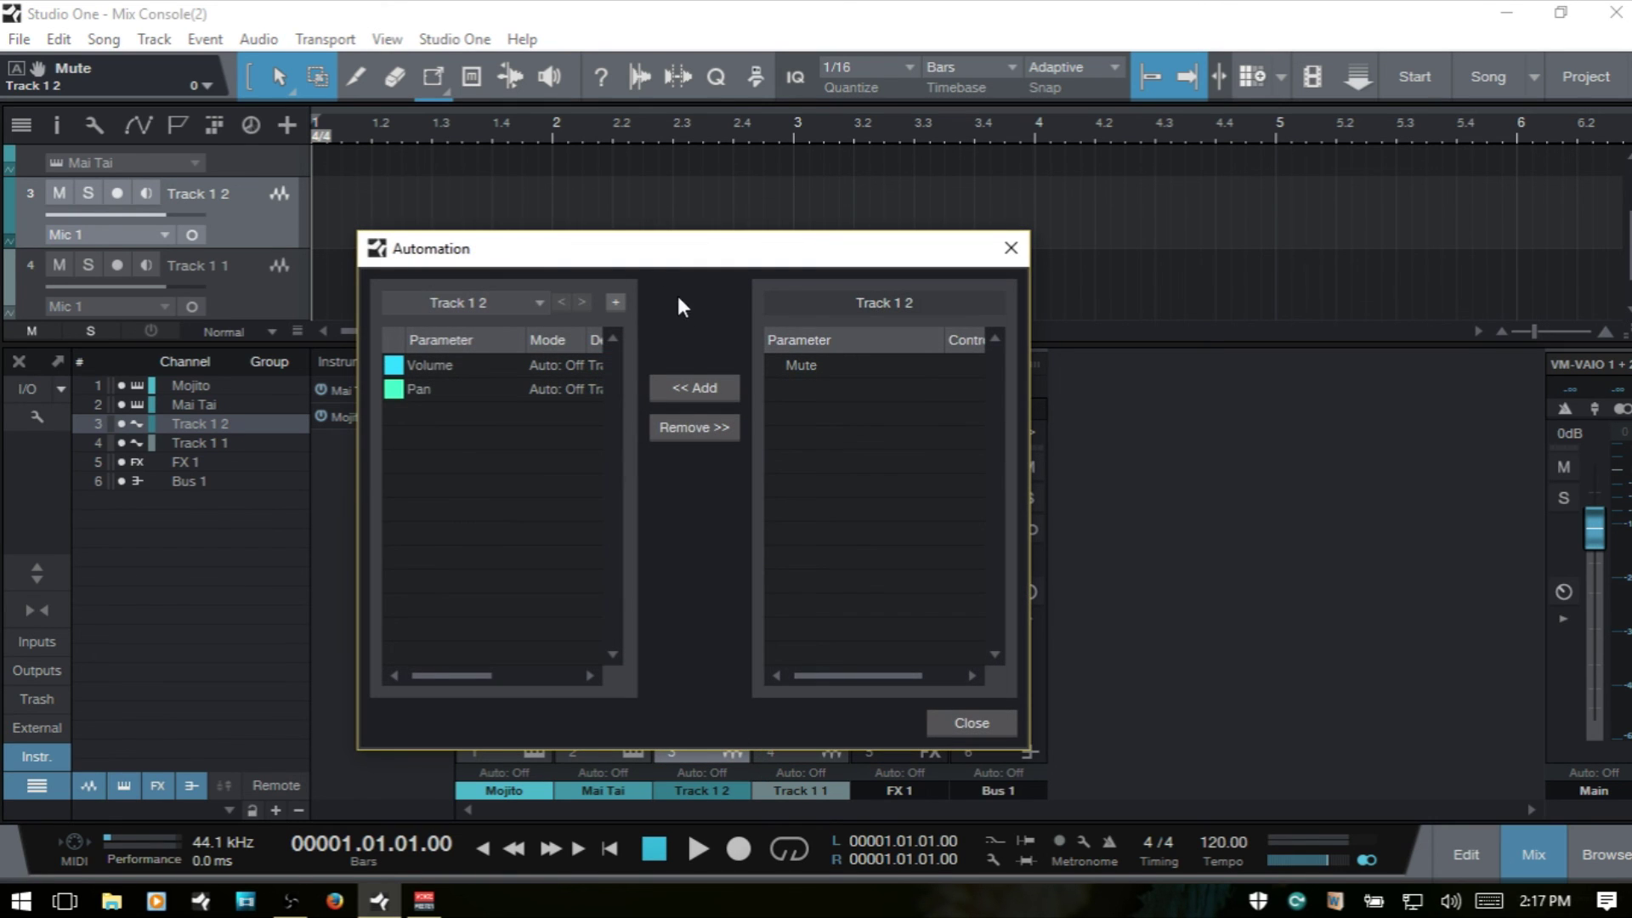
{"action": "left_click", "coordinate": [977, 722]}
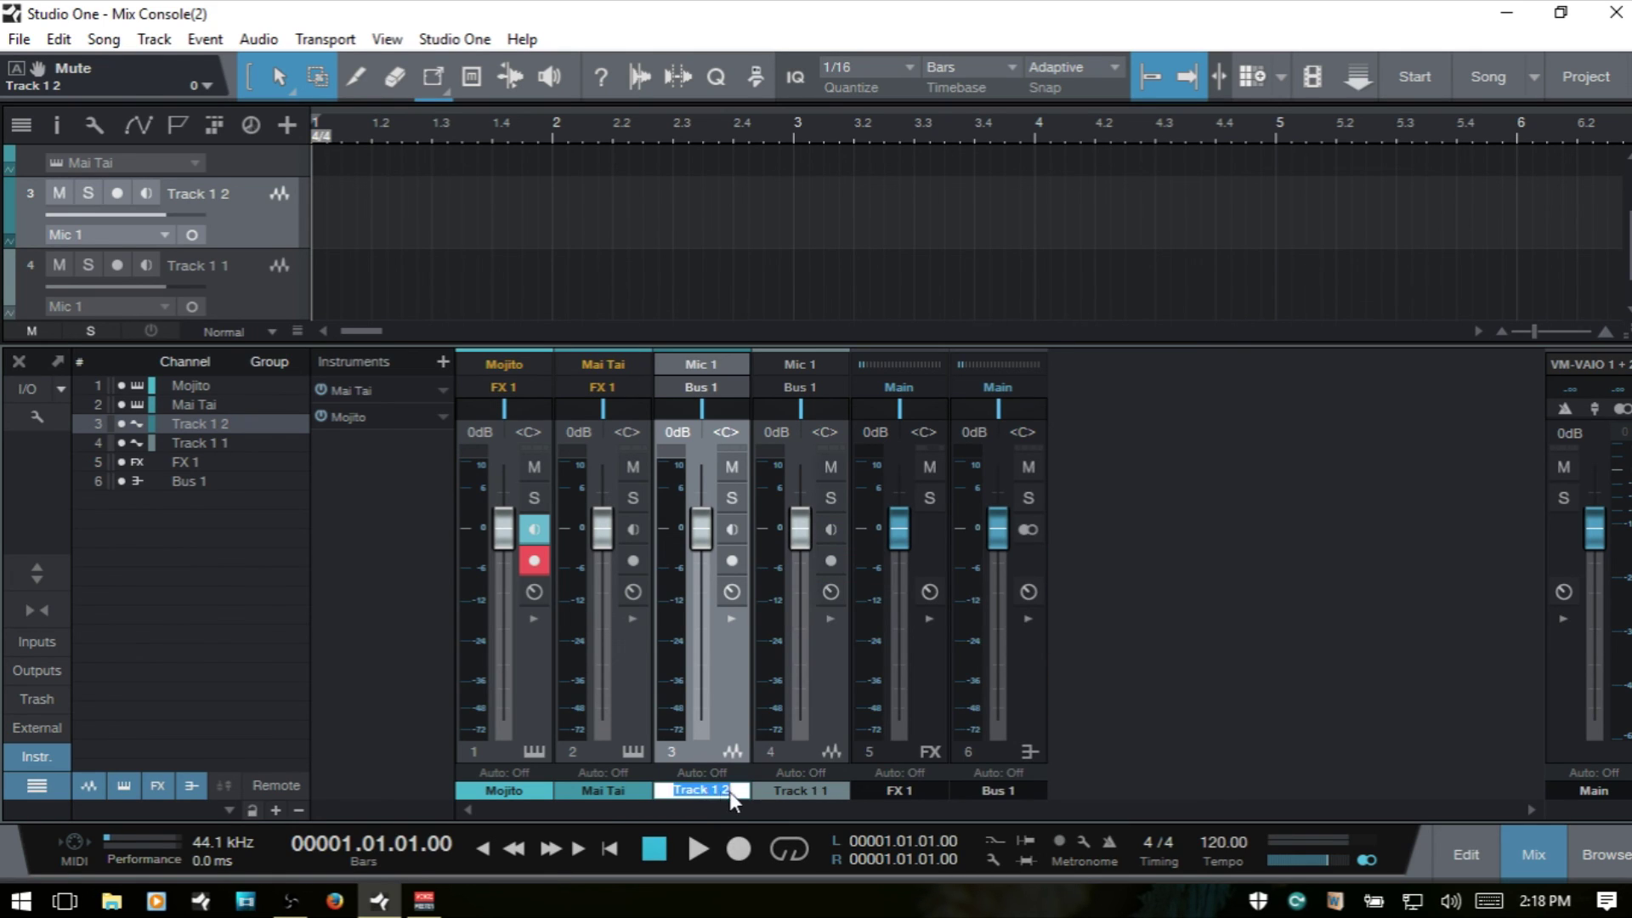
{"action": "left_click", "coordinate": [1238, 692]}
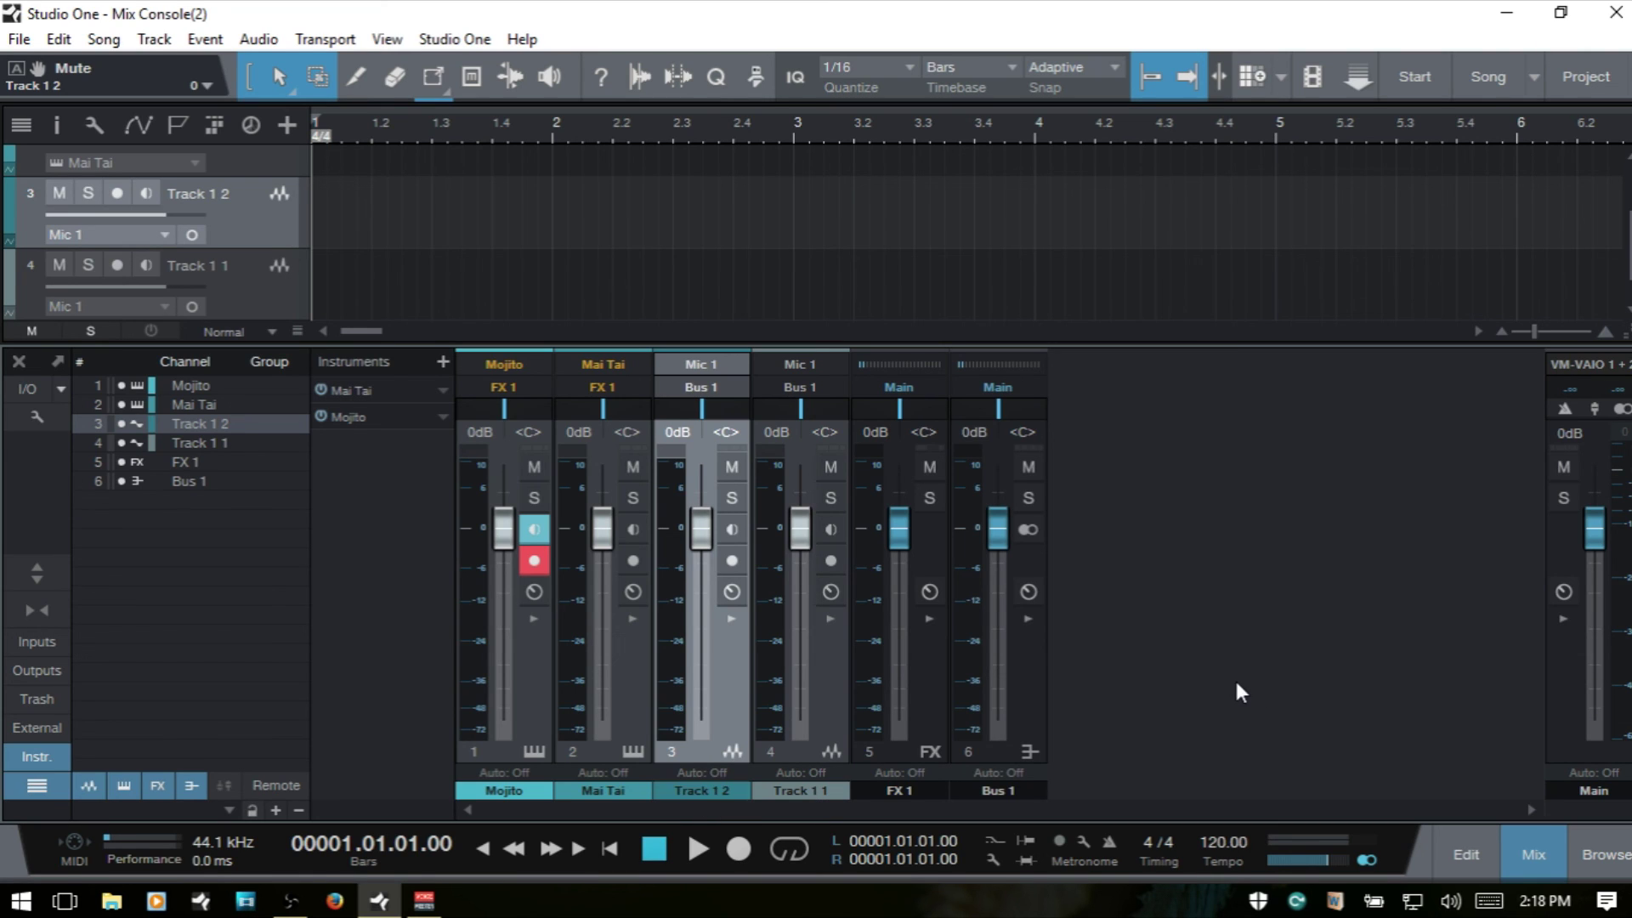
- Colour Track 1 2 red from its mixer channel and recolour it bright green from the track list
{"action": "left_click", "coordinate": [706, 793]}
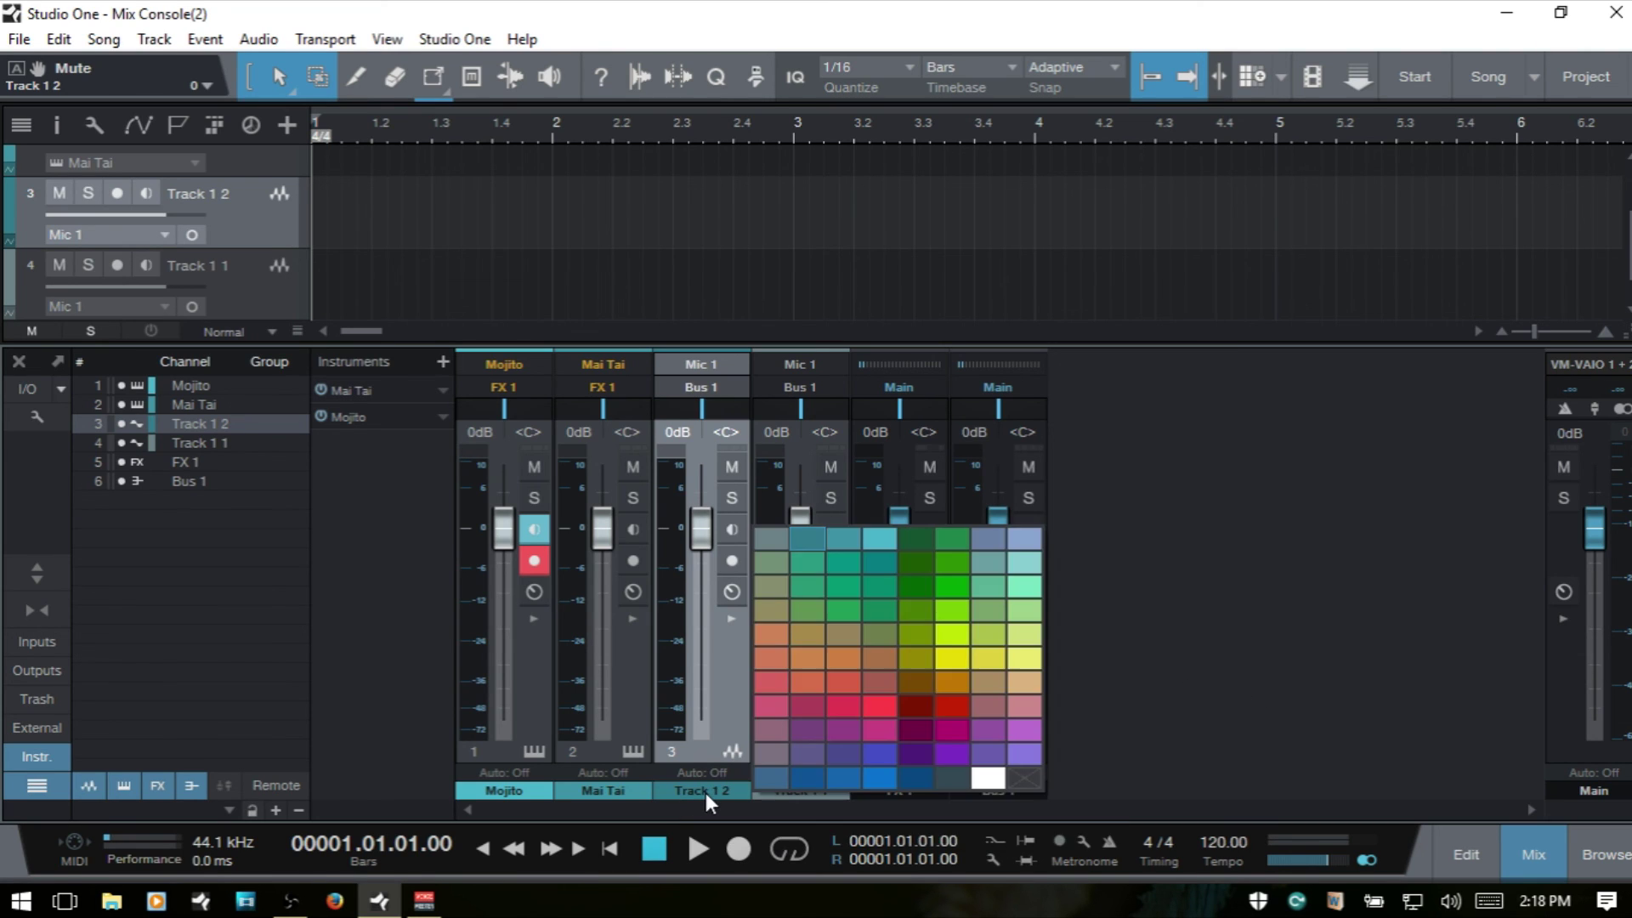
{"action": "left_click", "coordinate": [954, 711]}
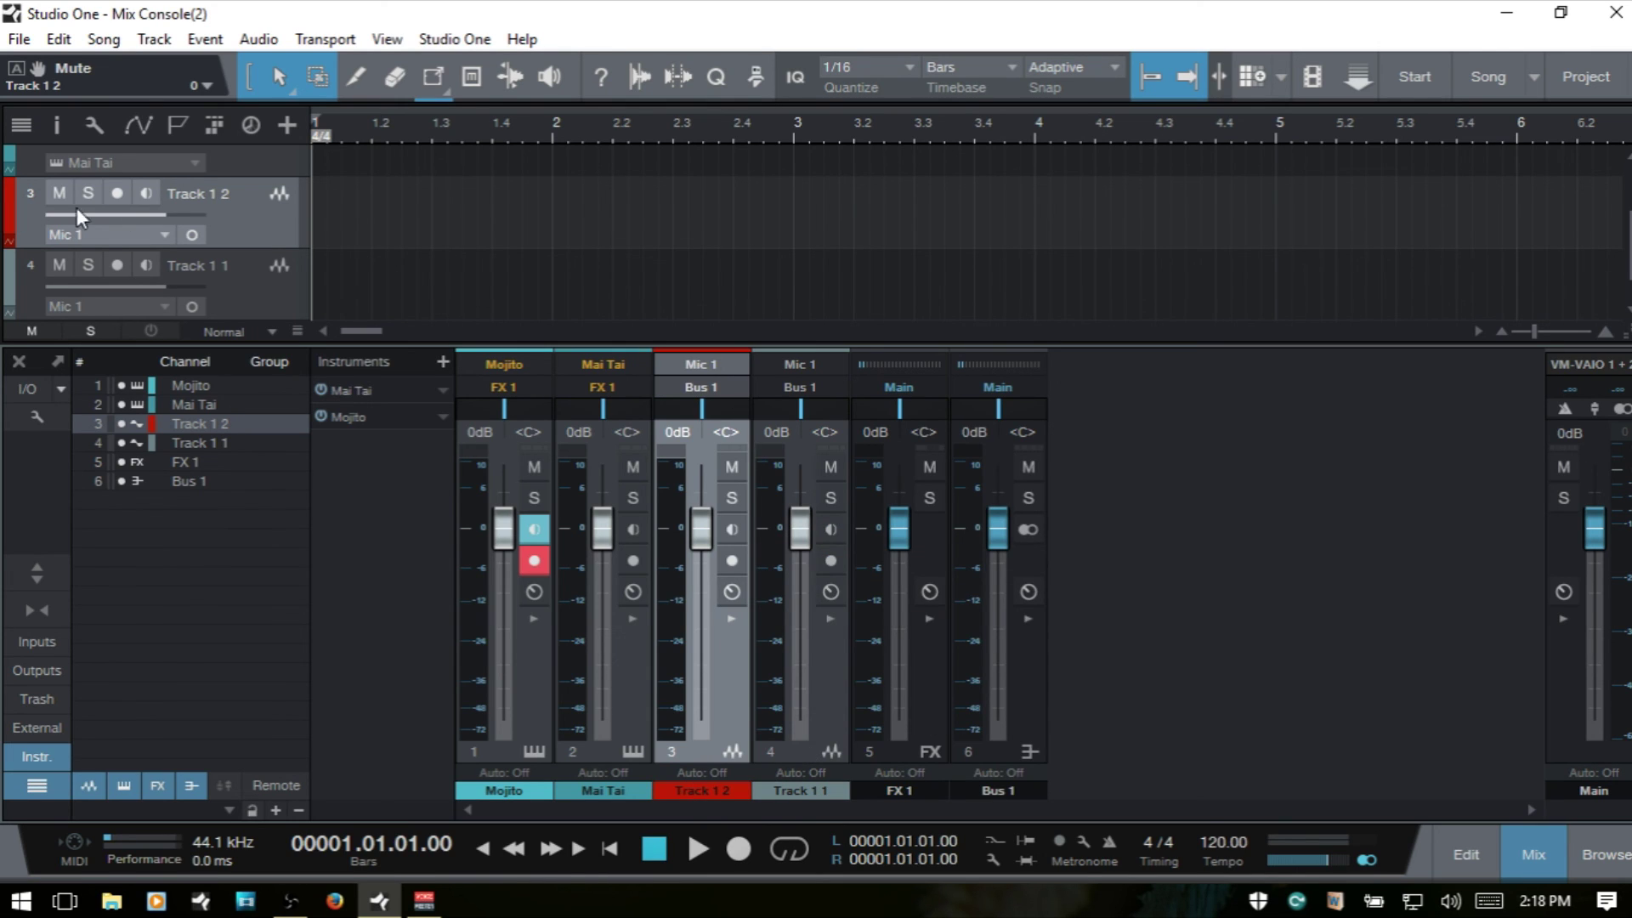
{"action": "left_click", "coordinate": [9, 204]}
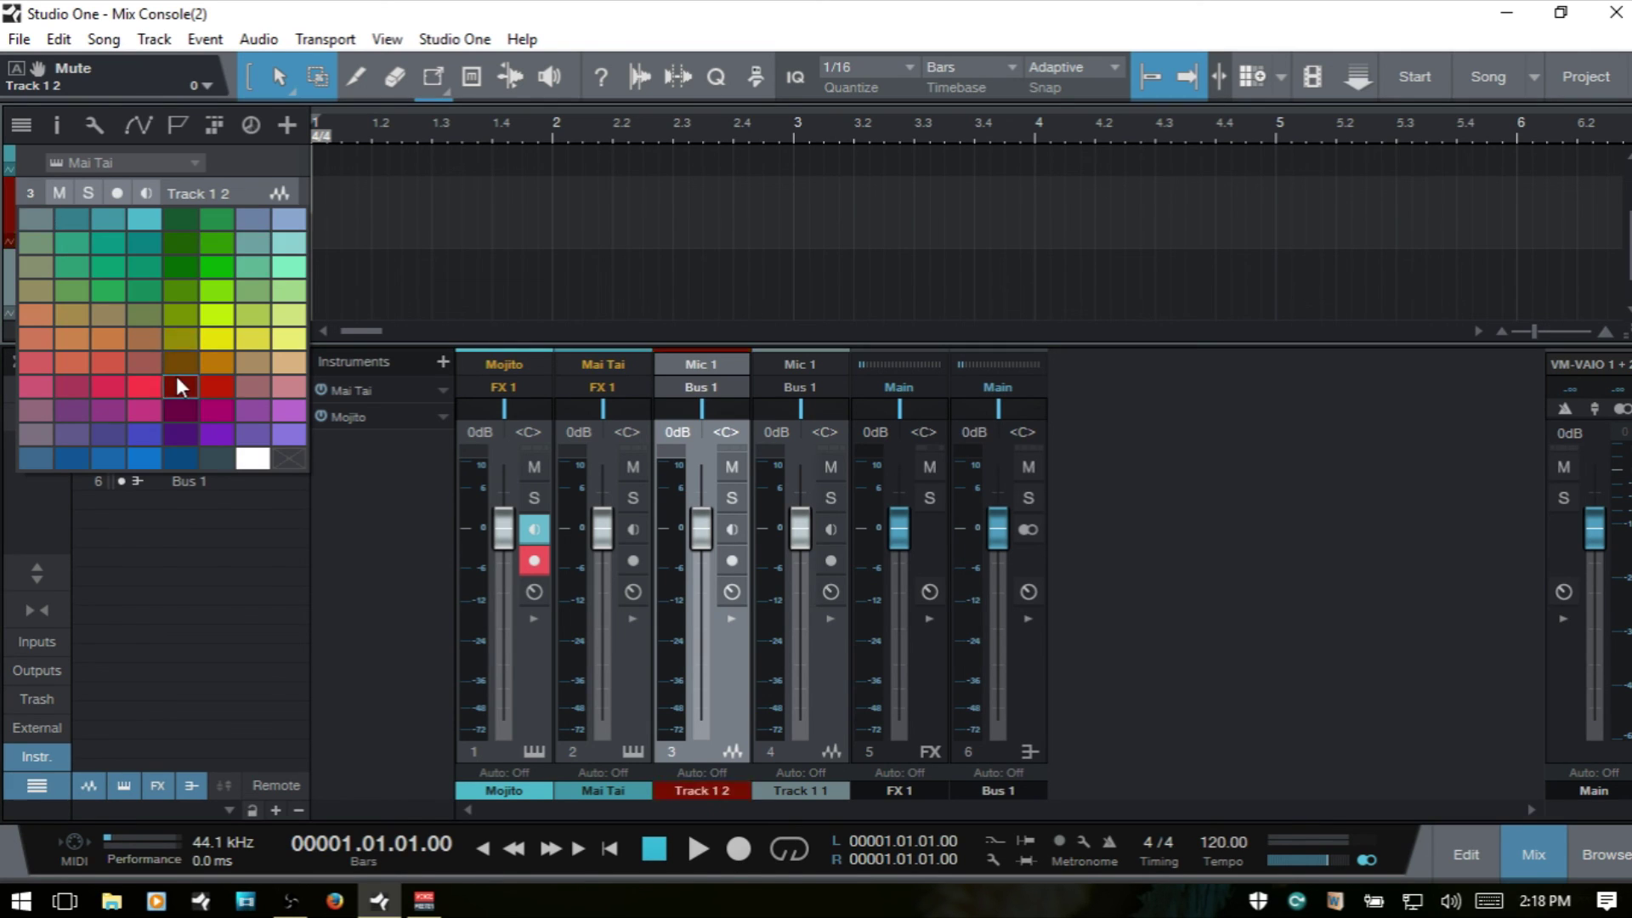
{"action": "left_click", "coordinate": [216, 294]}
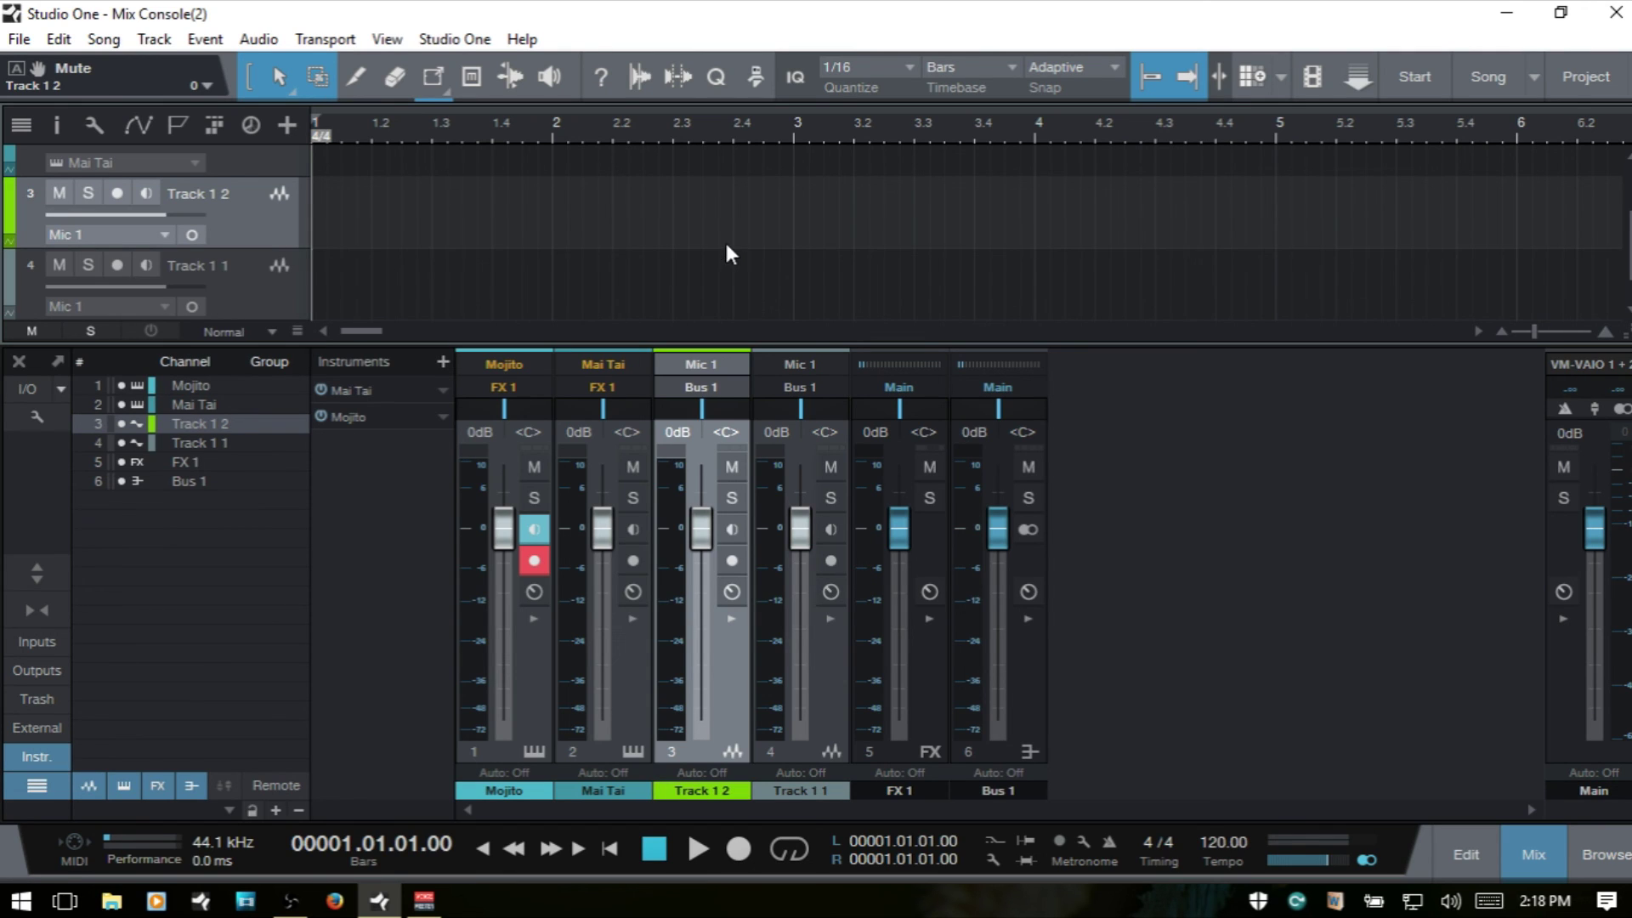